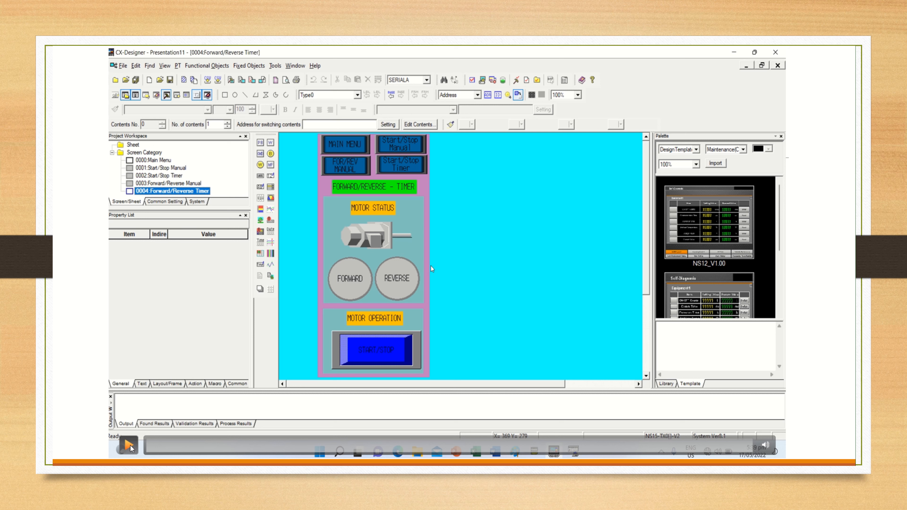
left_click(129, 446)
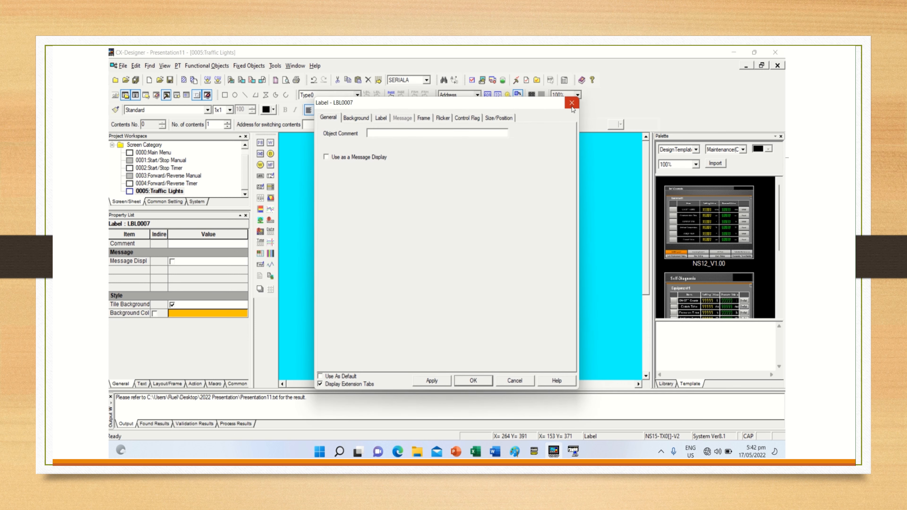
- Move the MOTOR OPERATION label out of the panel to the blank area below MOTOR STATUS, at about X 379, Y 281
left_click(572, 102)
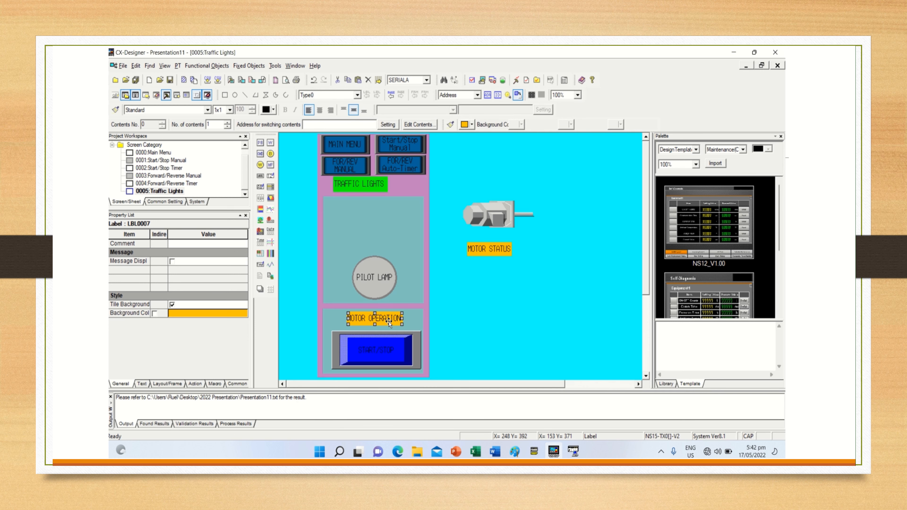
left_click_drag(388, 319, 488, 277)
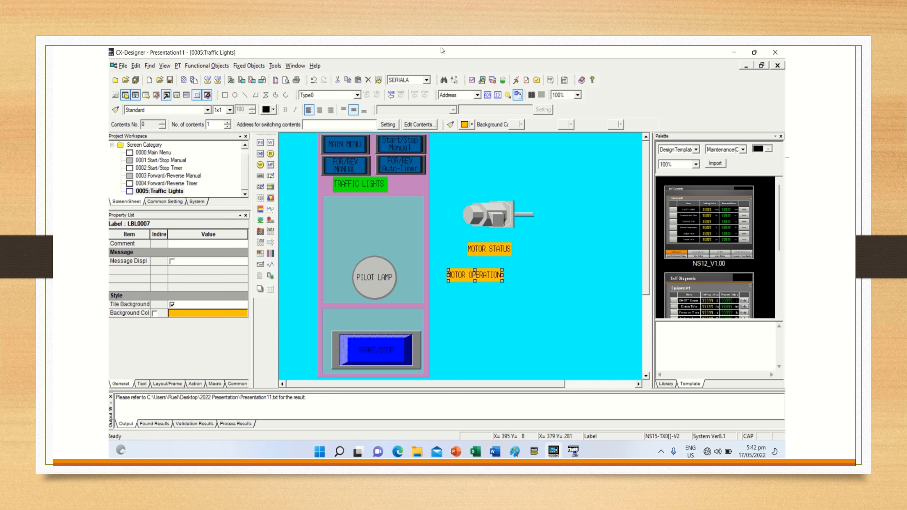
- Move the START/STOP button up above the pilot lamp and past the panel's left edge, to about X 49, Y 148
left_click(389, 343)
left_click_drag(389, 343, 385, 217)
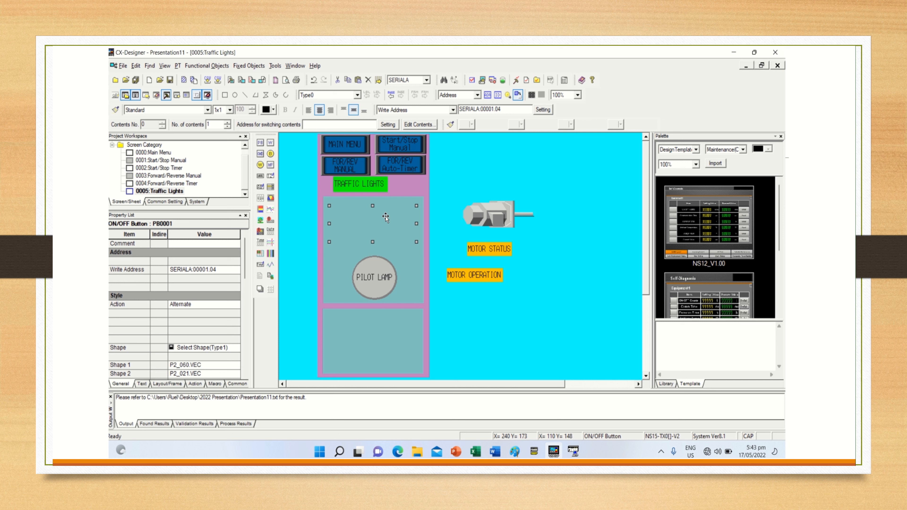
key("Left")
key("Left")
key("Left")
key("Left")
key("Left")
key("Left")
key("Left")
key("Left")
key("Left")
key("Left")
key("Left")
key("Left")
key("Left")
key("Left")
key("Left")
key("Left")
key("Left")
key("Left")
key("Left")
key("Left")
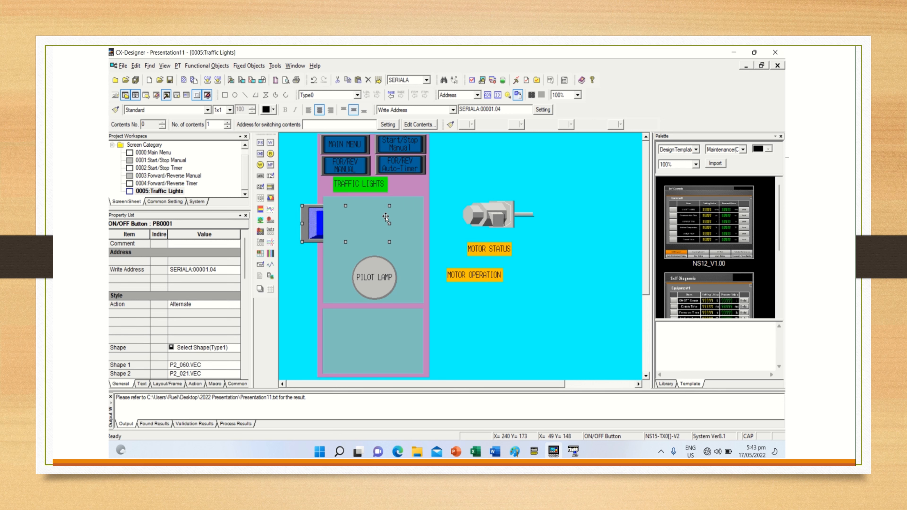
- Bring the START/STOP button to the front of the stacking order
right_click(307, 223)
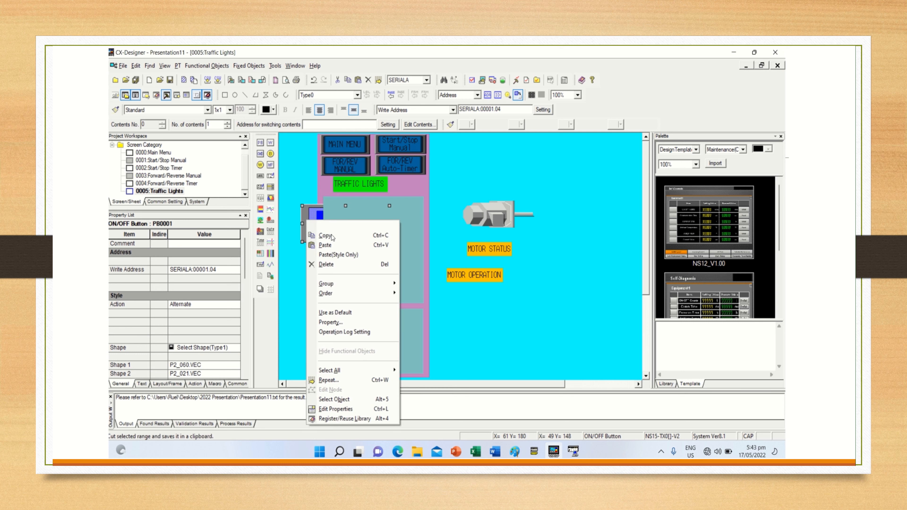
mouse_move(363, 295)
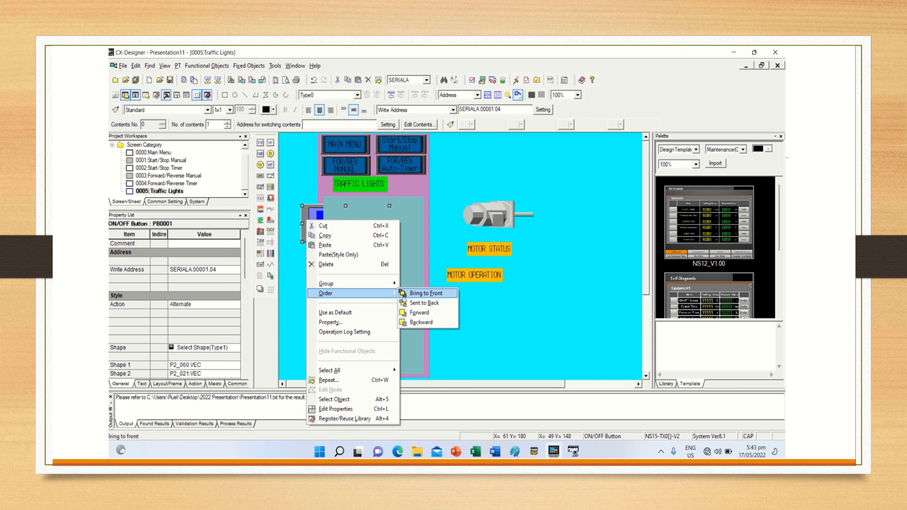
left_click(413, 296)
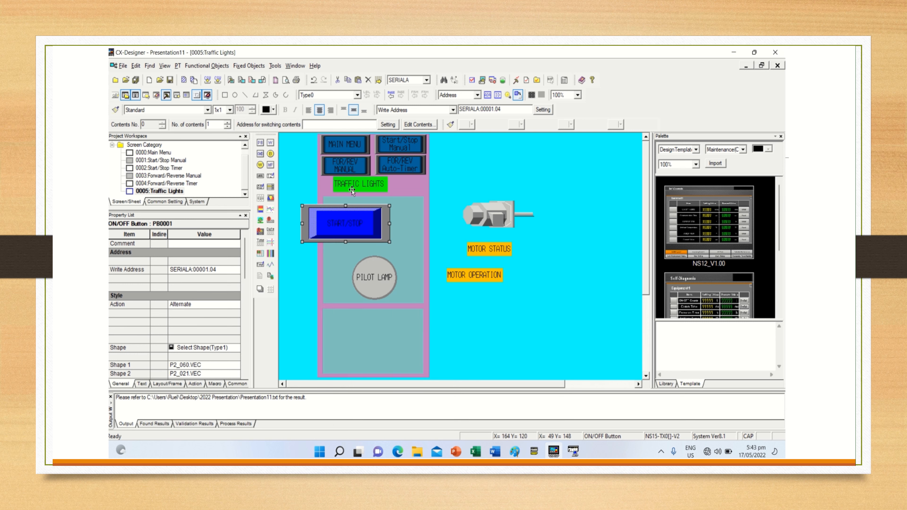
- Centre the green TRAFFIC LIGHTS label below the menu buttons, at about X 152, Y 103
double_click(371, 185)
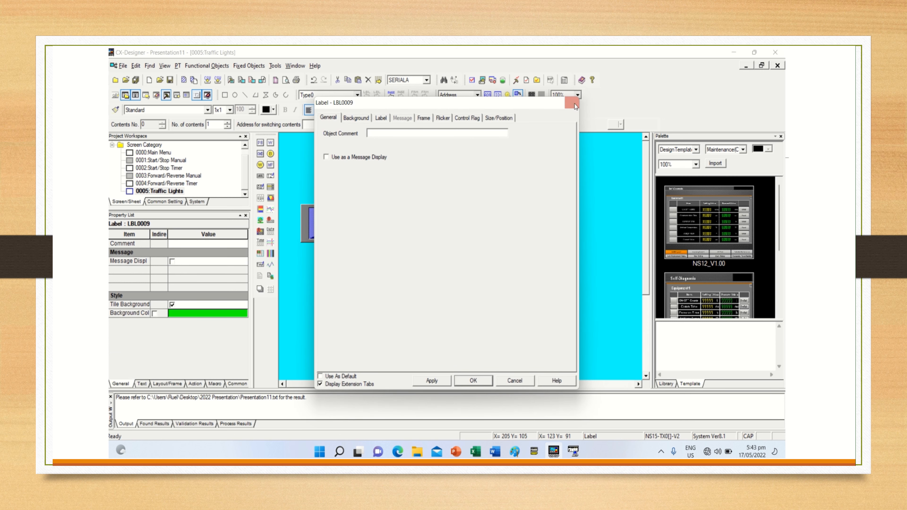
left_click(571, 104)
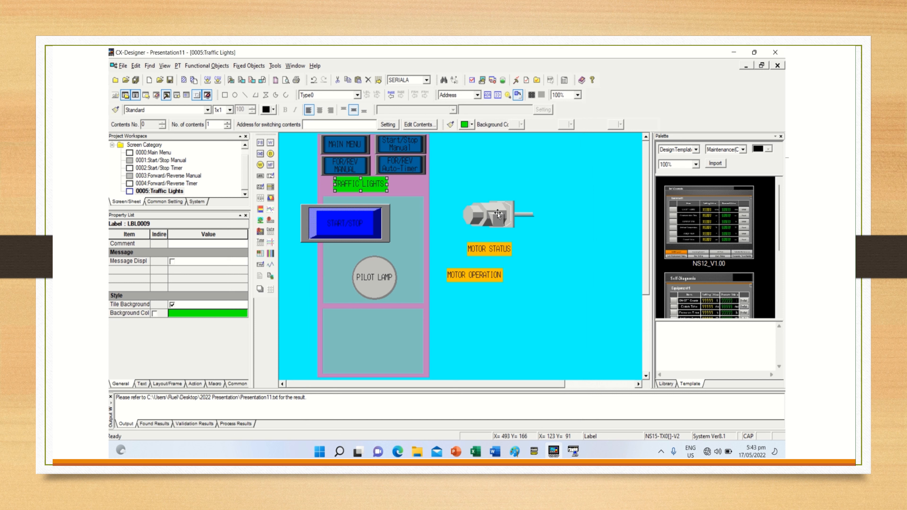
key("Right")
key("Right")
key("Right")
key("Right")
key("Right")
key("Right")
key("Right")
key("Right")
key("Right")
key("Right")
key("Right")
key("Right")
key("Right")
key("Right")
key("Right")
key("Right")
key("Right")
key("Right")
key("Right")
key("Right")
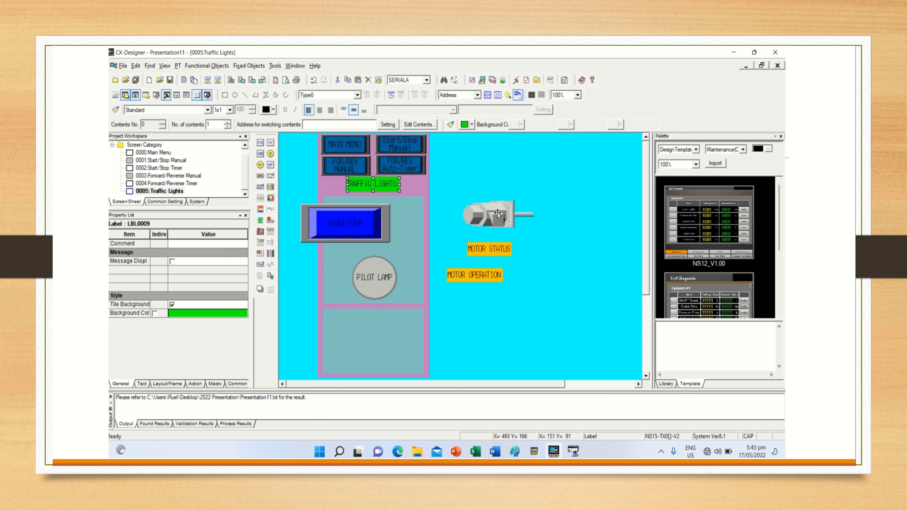
key("Right")
key("Down")
key("Down")
key("Down")
key("Down")
key("Down")
key("Down")
key("Down")
key("Down")
key("Down")
key("Down")
key("Down")
key("Down")
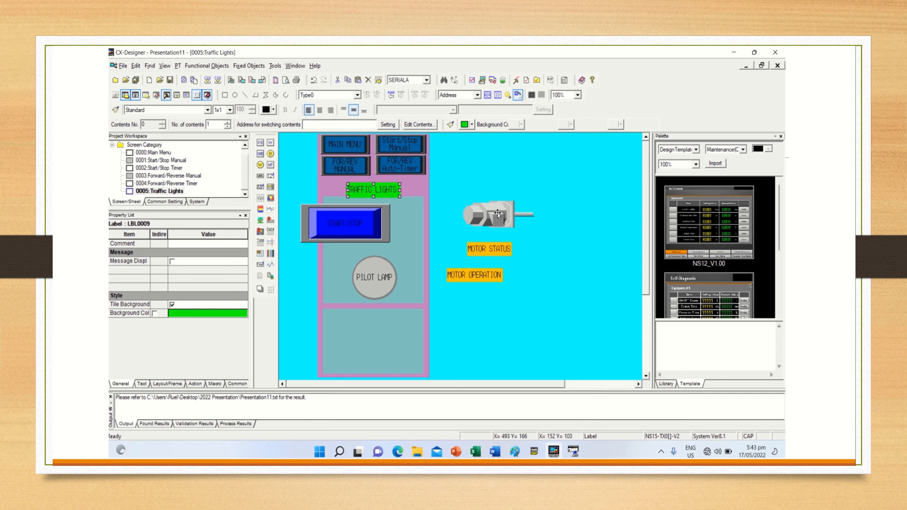
key("Up")
key("Up")
key("Up")
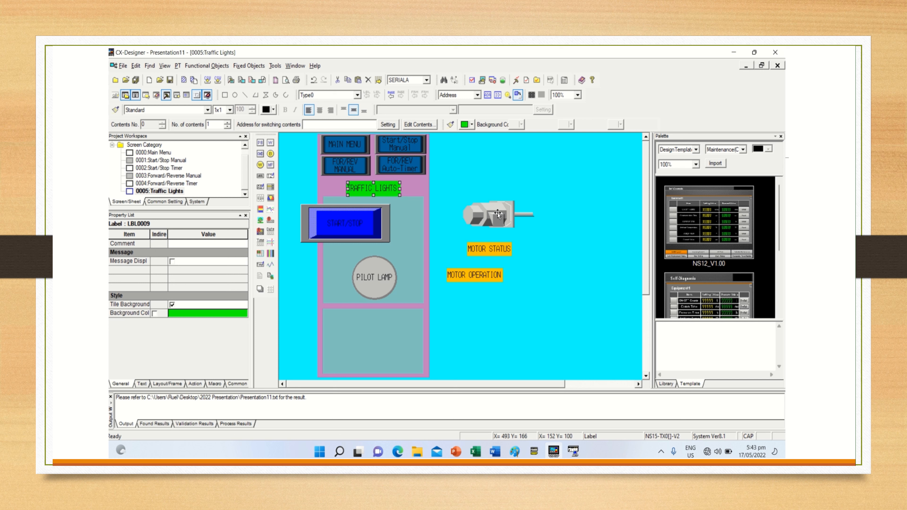
key("Down")
key("Down")
key("Down")
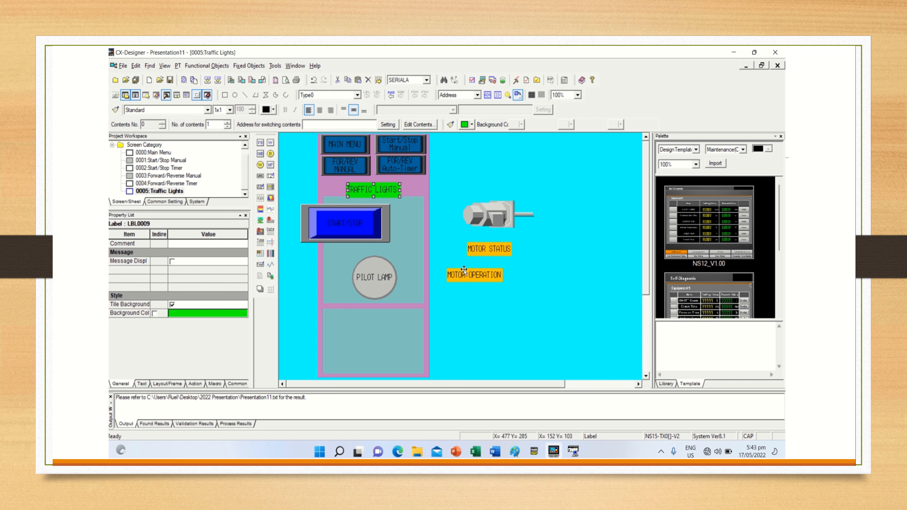
- Shift the teal rectangle behind the pilot lamp down to about Y 146, clear of the TRAFFIC LIGHTS label
left_click(405, 253)
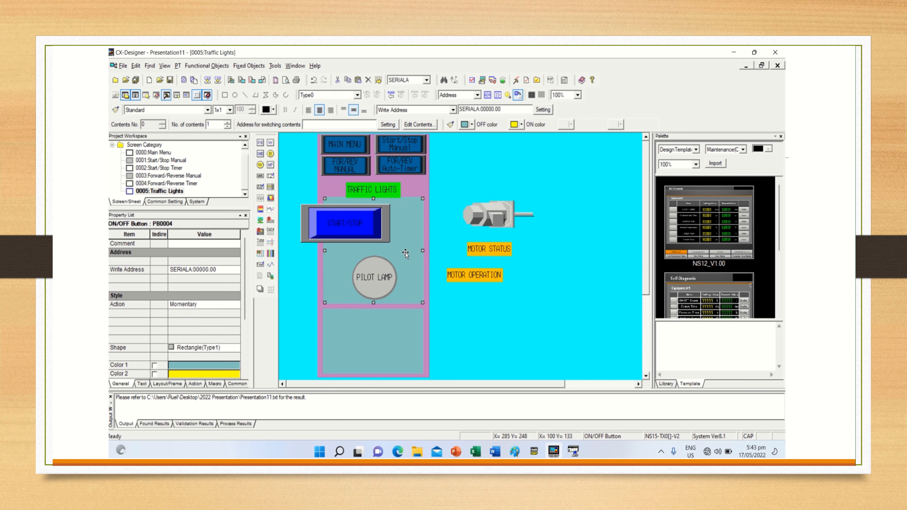
key("Down")
key("Down")
key("Down")
key("Down")
key("Down")
key("Down")
key("Down")
key("Down")
key("Down")
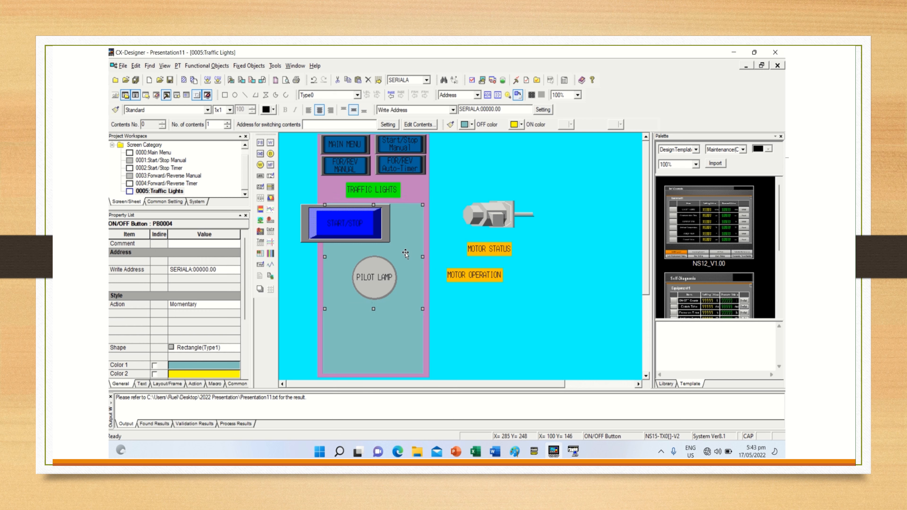
- Move the lower teal rectangle out of the panel below MOTOR OPERATION, and stretch the upper teal rectangle down to near the panel's bottom edge
left_click(389, 343)
left_click_drag(389, 344, 508, 329)
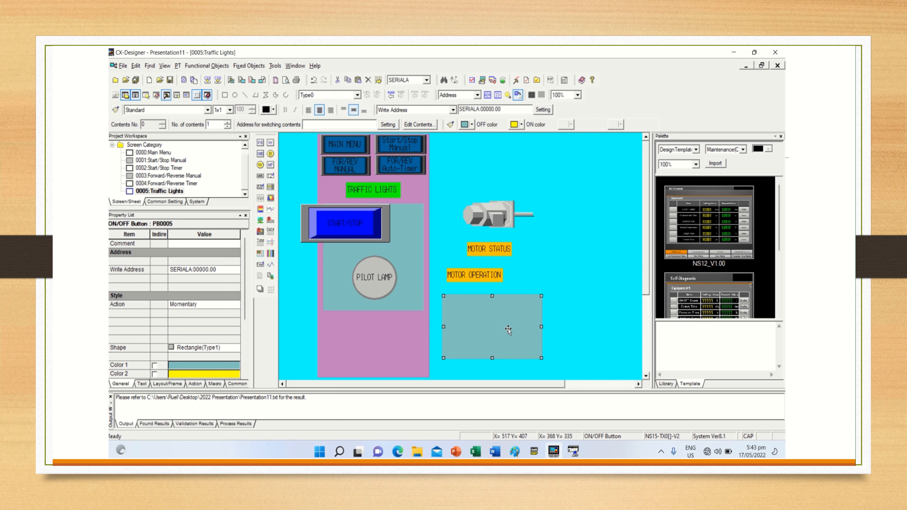
left_click(403, 294)
left_click_drag(374, 310, 374, 360)
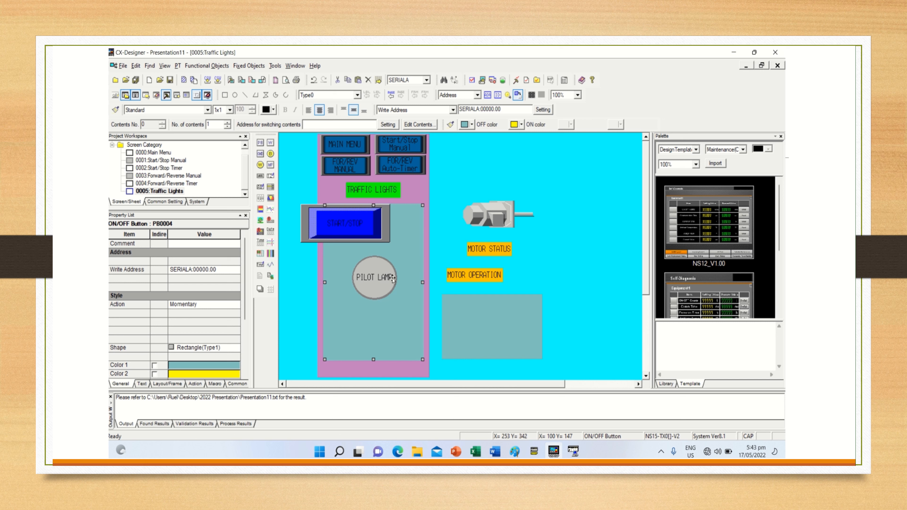
- Centre the START/STOP button above the pilot lamp at about X 110, Y 161, and move the spare teal rectangle partly behind the panel's left side
left_click(374, 225)
left_click_drag(374, 225, 402, 232)
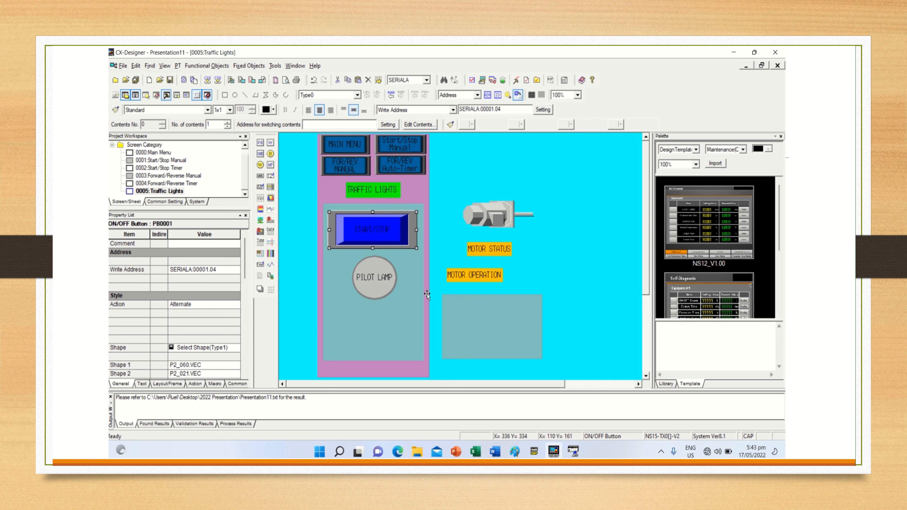
left_click(455, 311)
left_click_drag(479, 352, 310, 282)
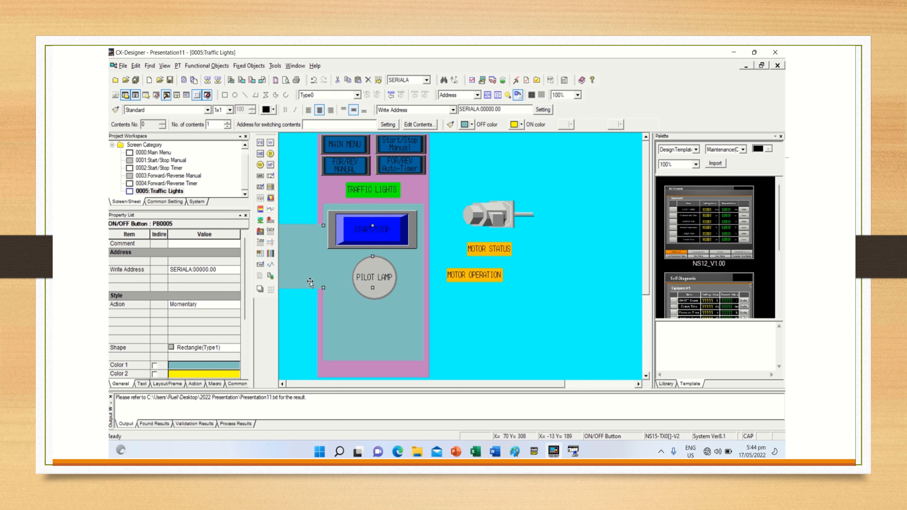
- Set both the OFF and ON colours of the spare teal rectangle to green
right_click(294, 265)
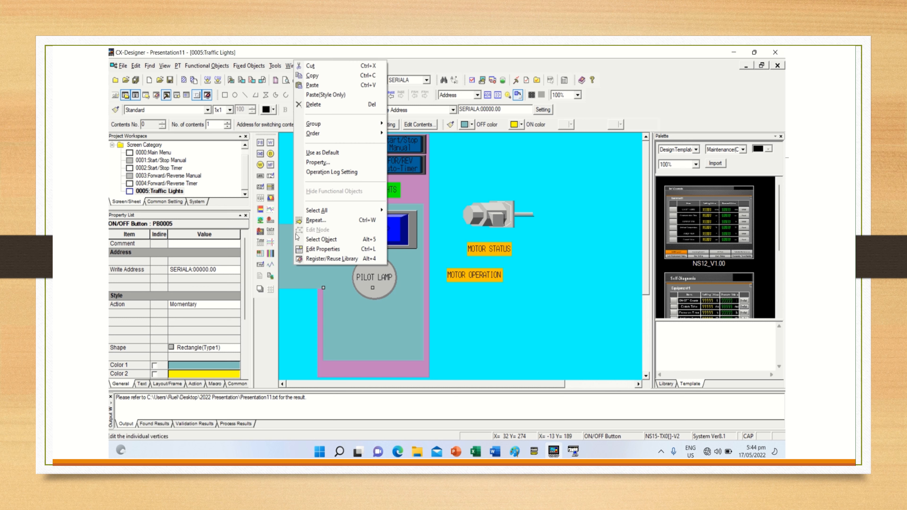
double_click(287, 270)
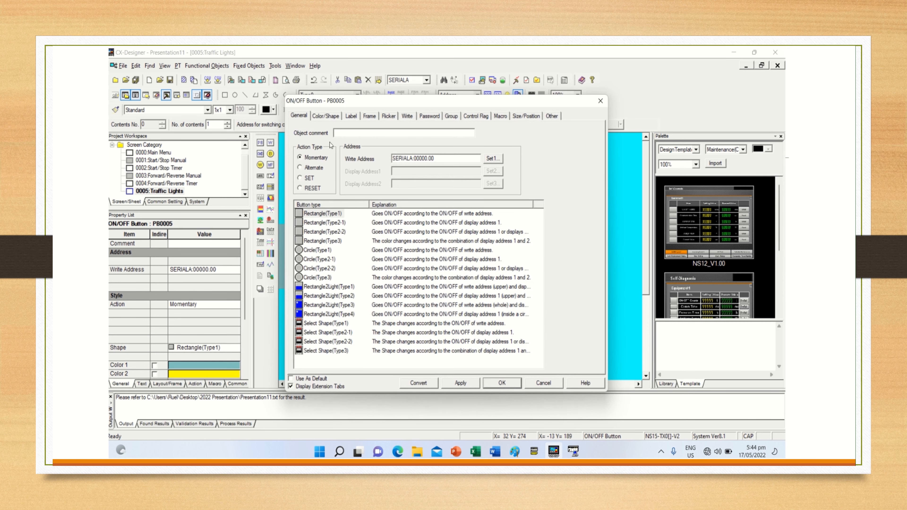
left_click(316, 118)
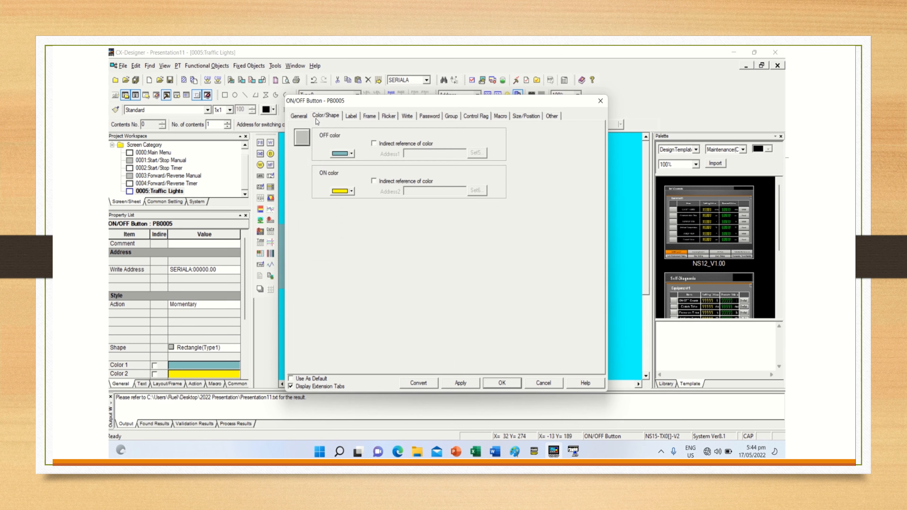
left_click(352, 154)
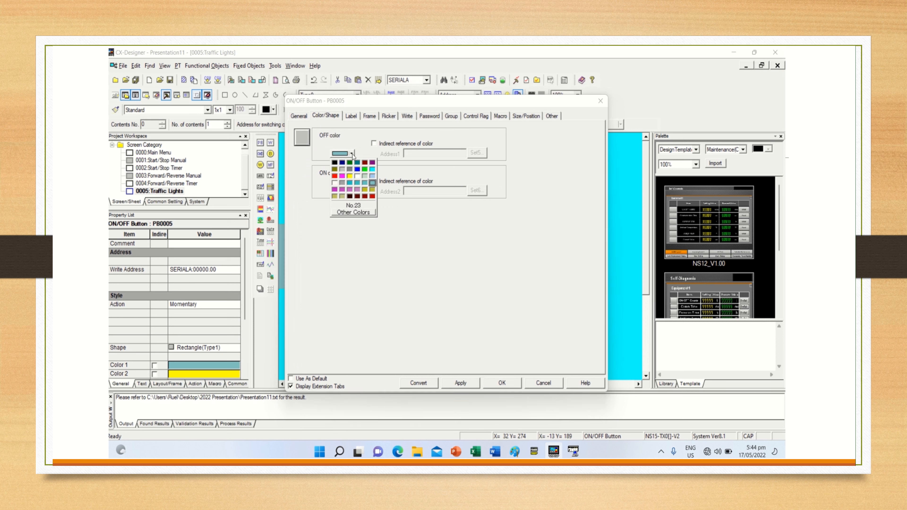
left_click(365, 170)
left_click(351, 191)
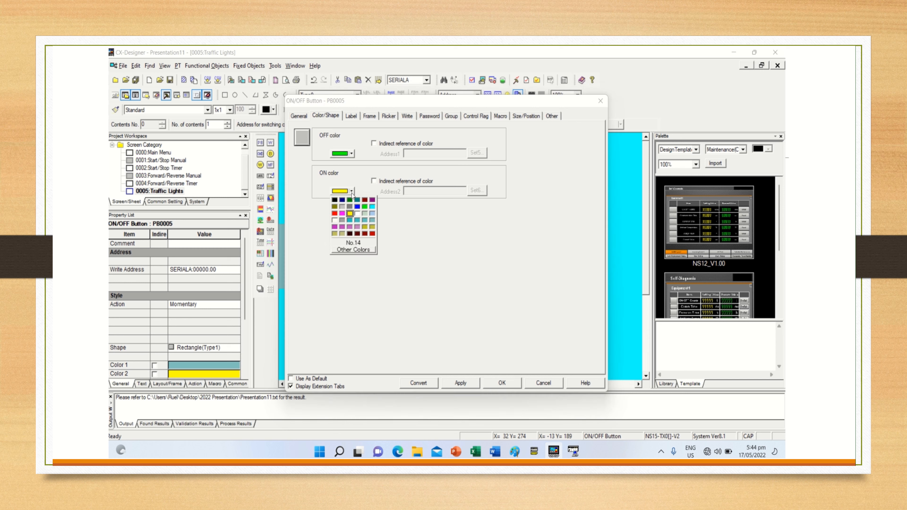
left_click(365, 207)
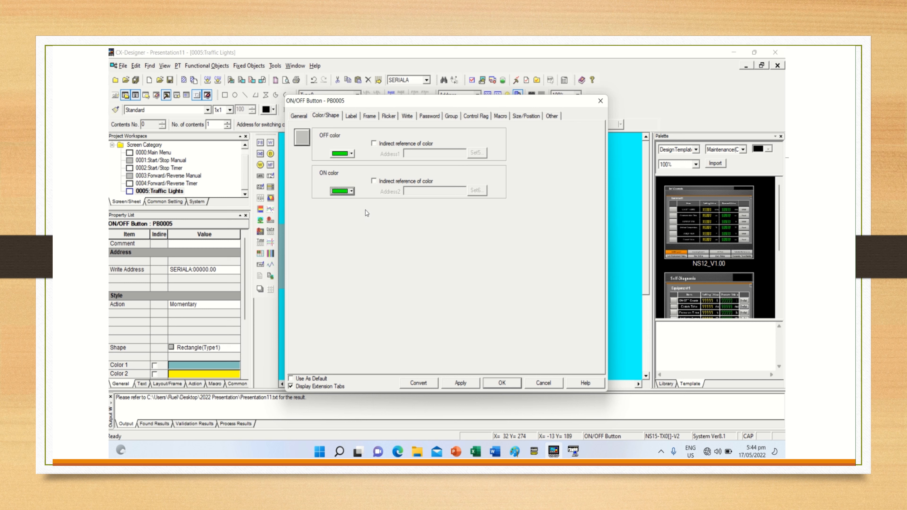
left_click(464, 383)
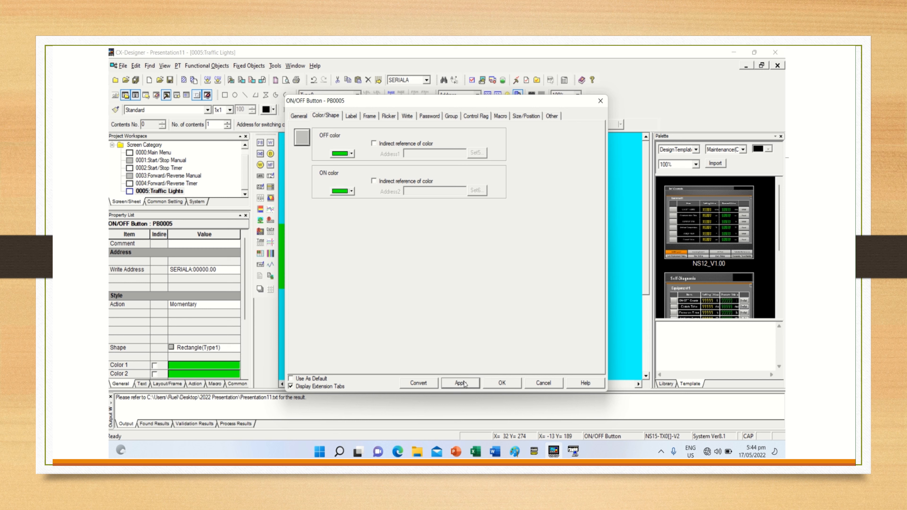
left_click(502, 383)
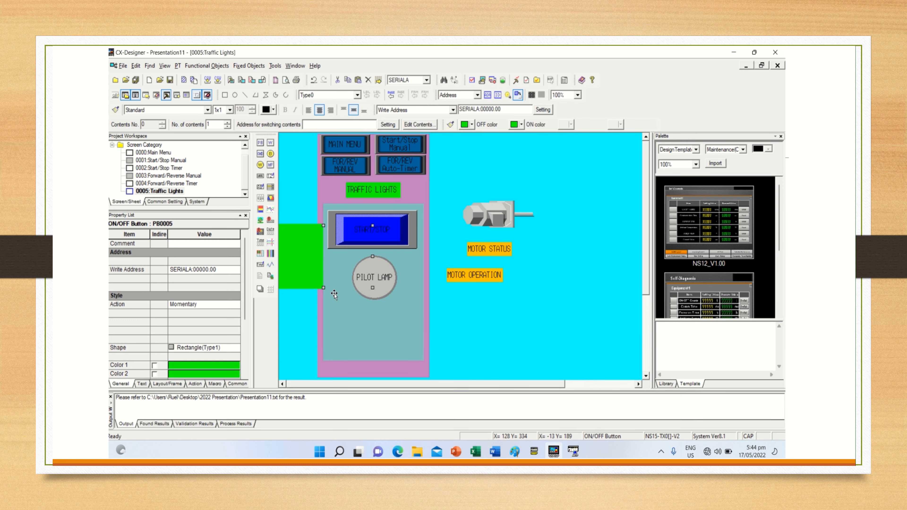
- Set the spare rectangle's OFF and ON colours to magenta and move it to the panel's right side, at about X 168, Y 163
double_click(302, 272)
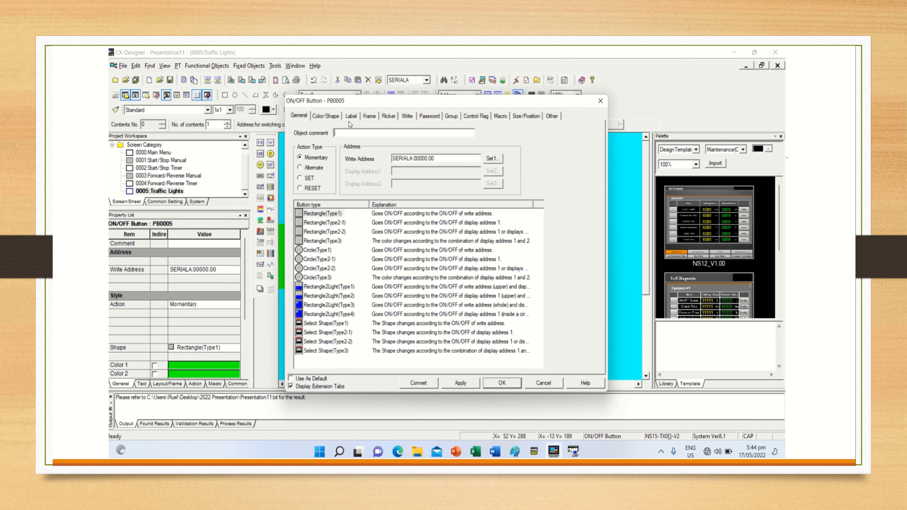
left_click(338, 116)
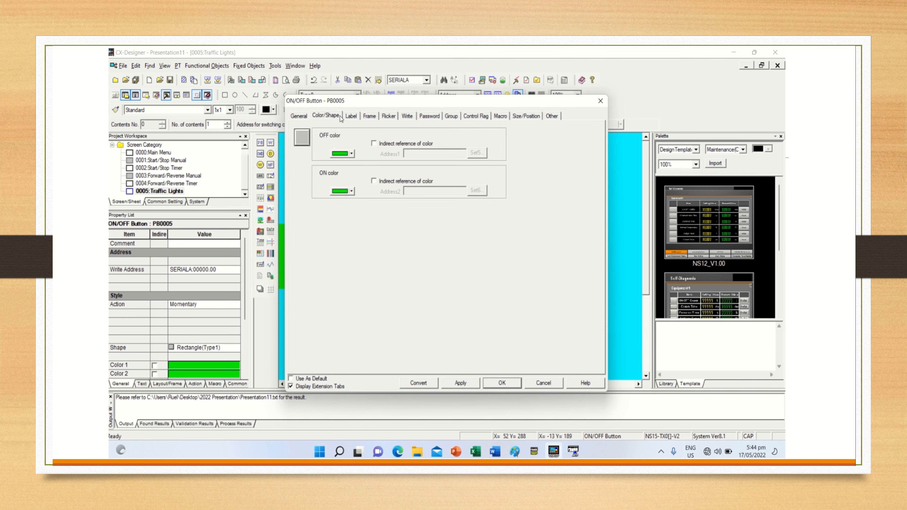
left_click(352, 154)
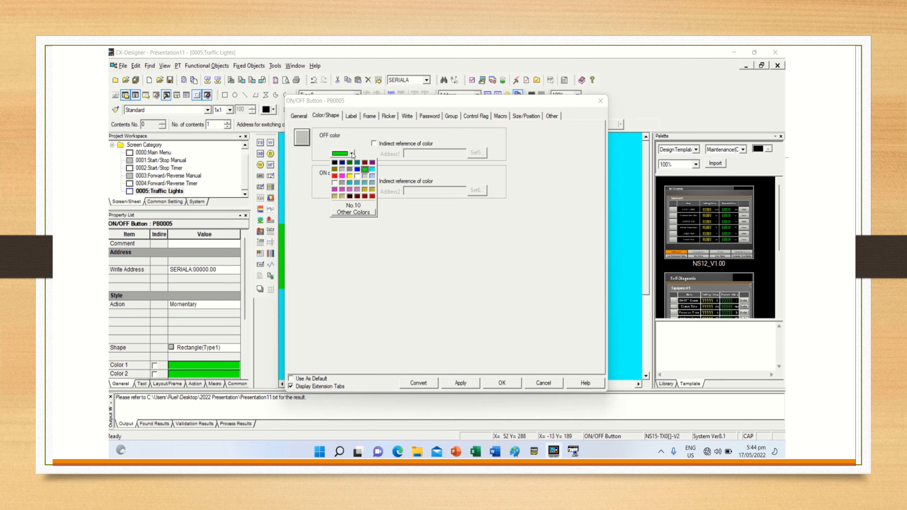
left_click(342, 176)
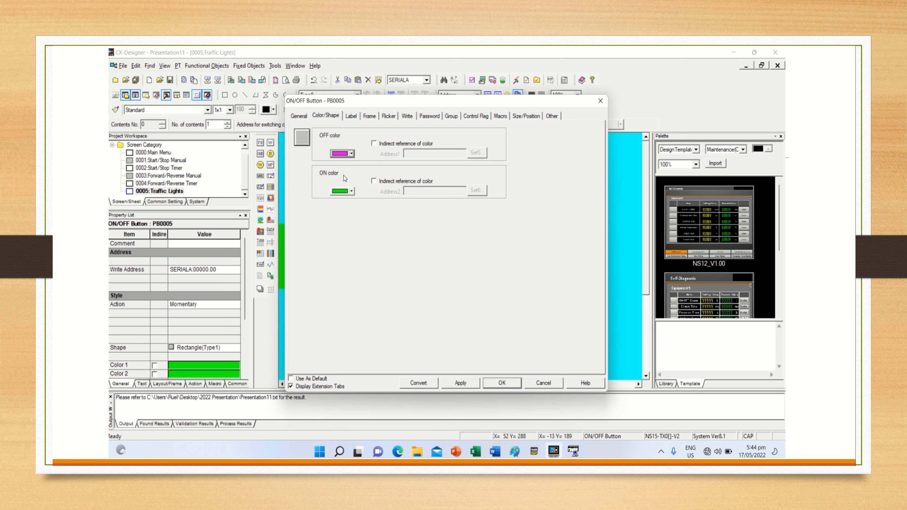
left_click(351, 191)
left_click(342, 213)
left_click(459, 379)
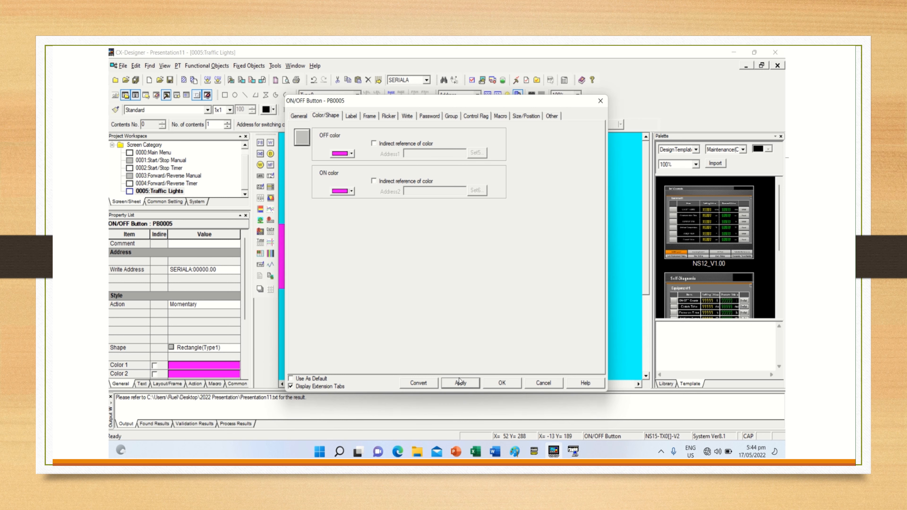
left_click(500, 382)
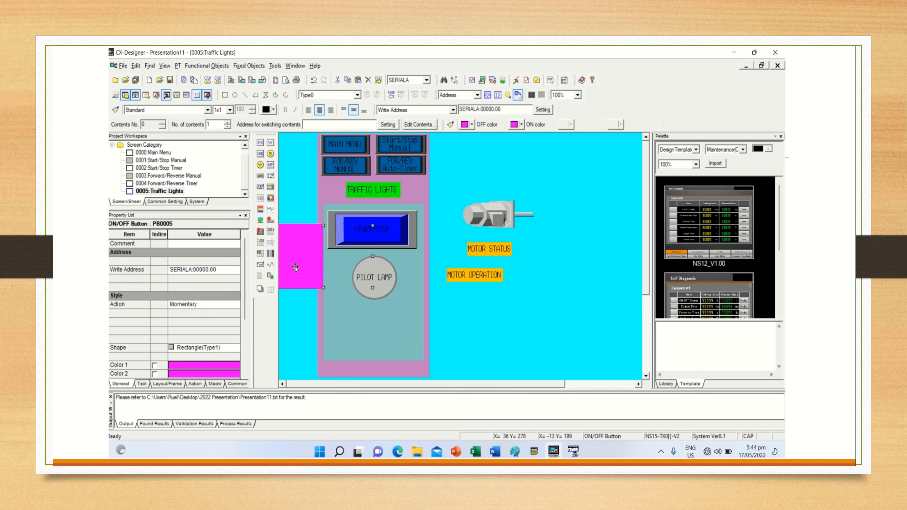
left_click_drag(296, 268, 375, 255)
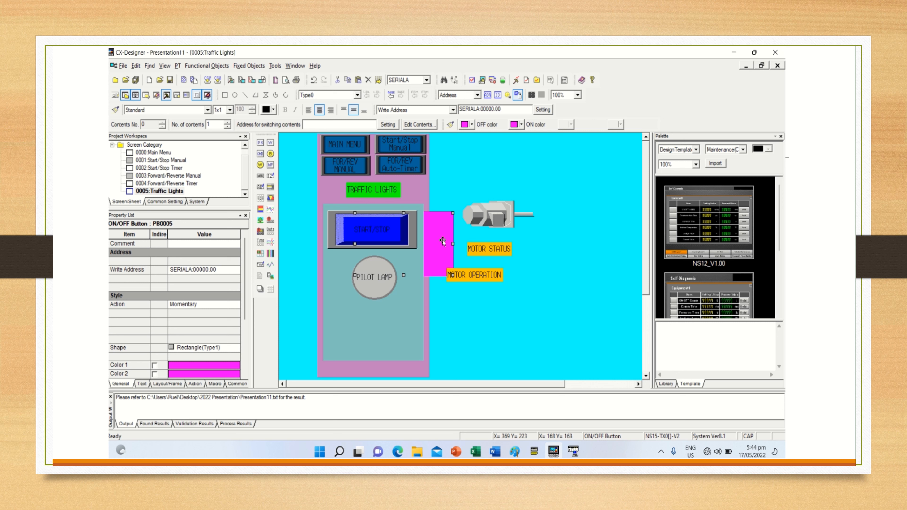
- Move the magenta rectangle further out of the panel to about X 231, Y 170, and bring it to the front
left_click_drag(442, 240, 464, 243)
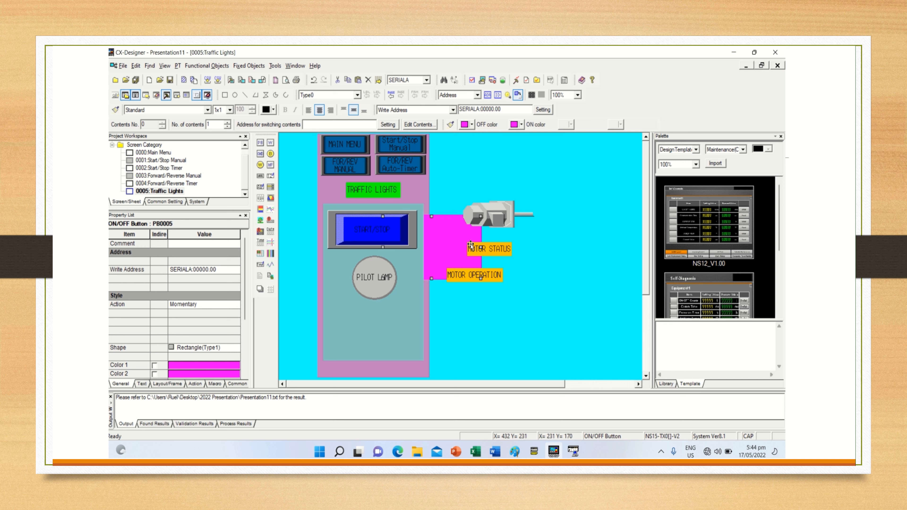
right_click(455, 242)
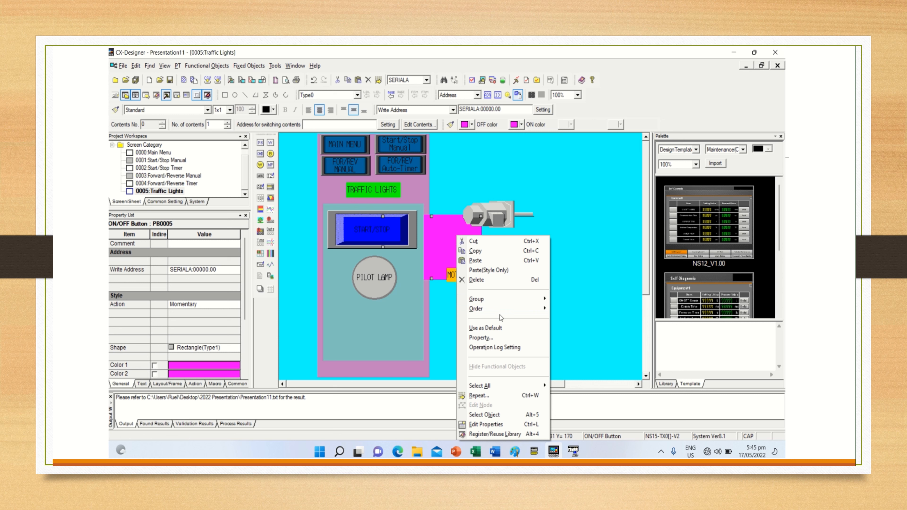
mouse_move(532, 308)
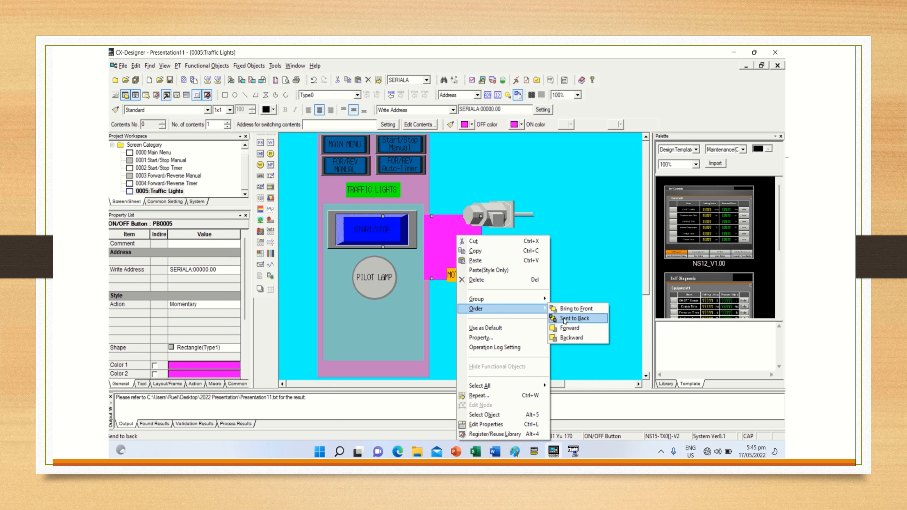
left_click(565, 310)
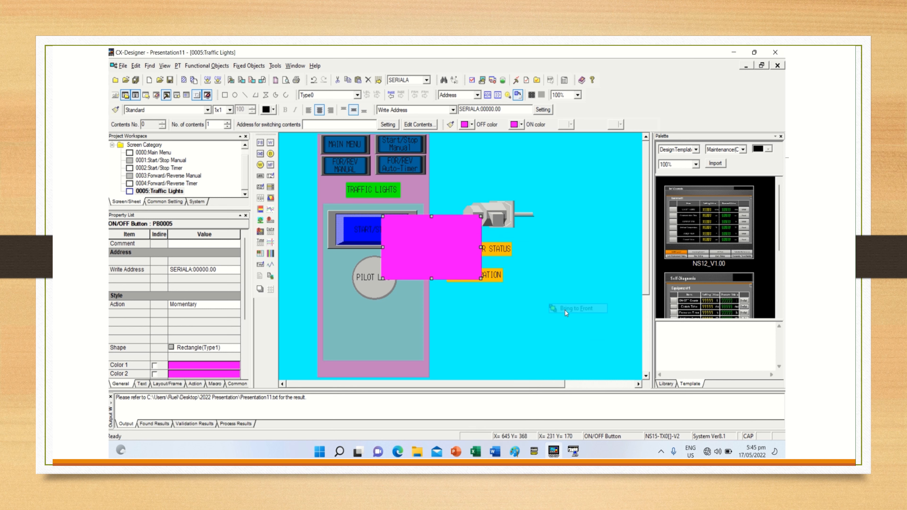
- Bring the START/STOP button in front of the magenta rectangle and move the pilot lamp down to about X 170, Y 305
left_click(366, 235)
right_click(367, 236)
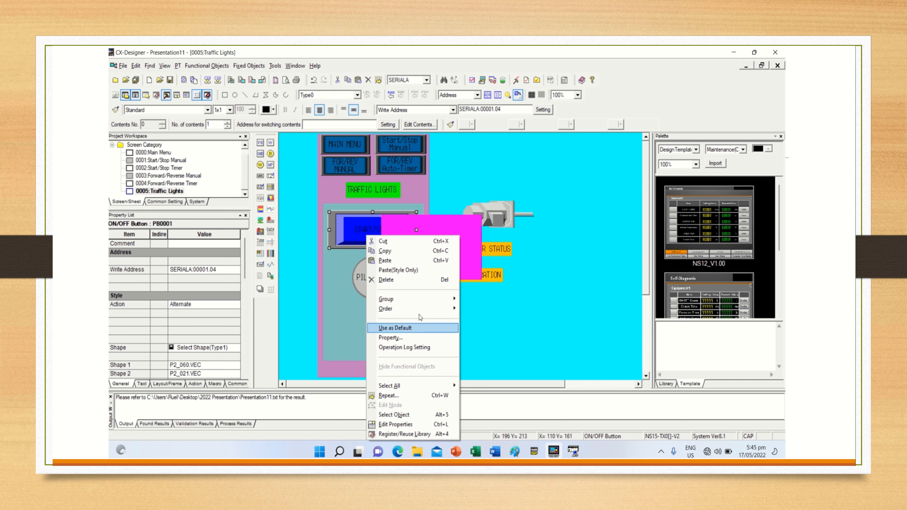
mouse_move(428, 309)
left_click(477, 309)
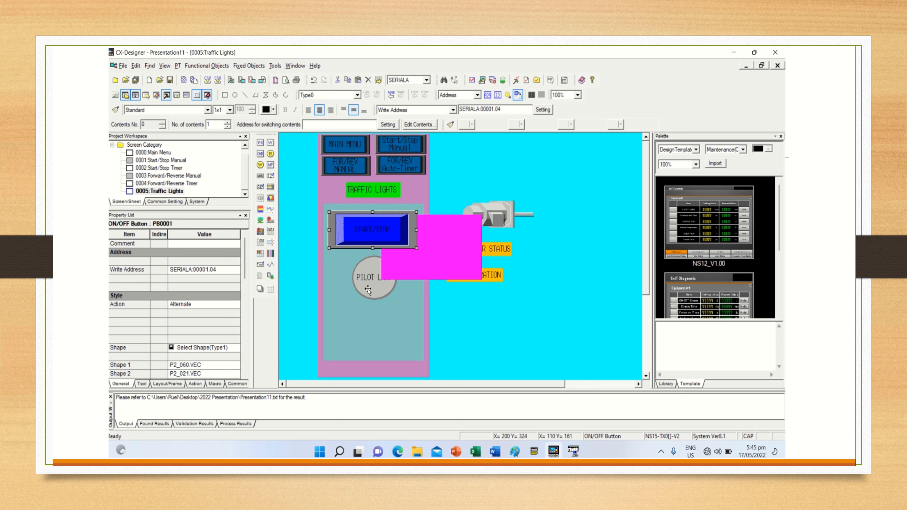
left_click_drag(368, 290, 370, 314)
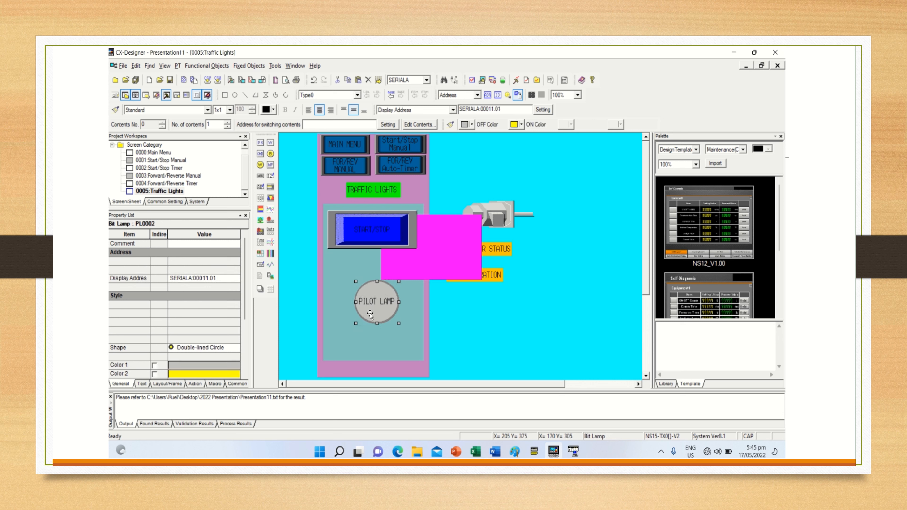
- Move the magenta rectangle behind the START/STOP button at about X 160, Y 159, and the button to about X 133, Y 180
left_click(442, 267)
left_click_drag(442, 267, 413, 262)
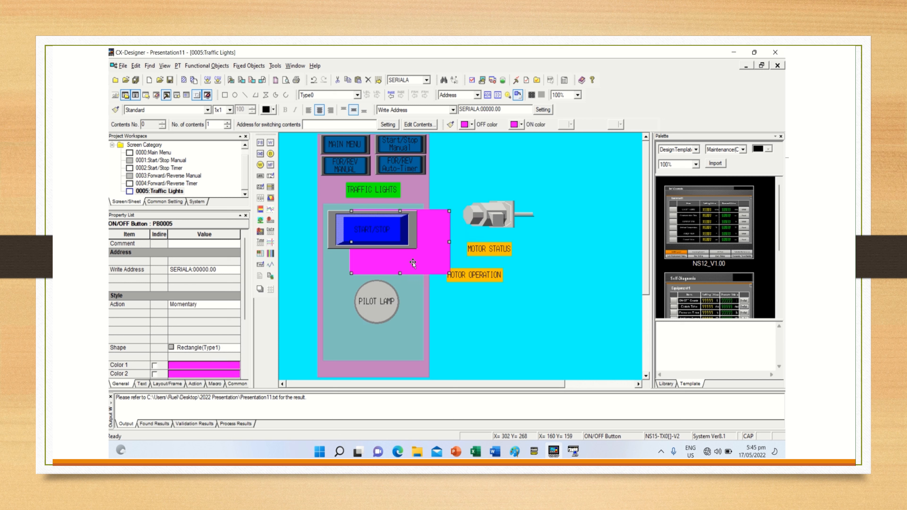
left_click(385, 232)
left_click_drag(385, 233, 396, 243)
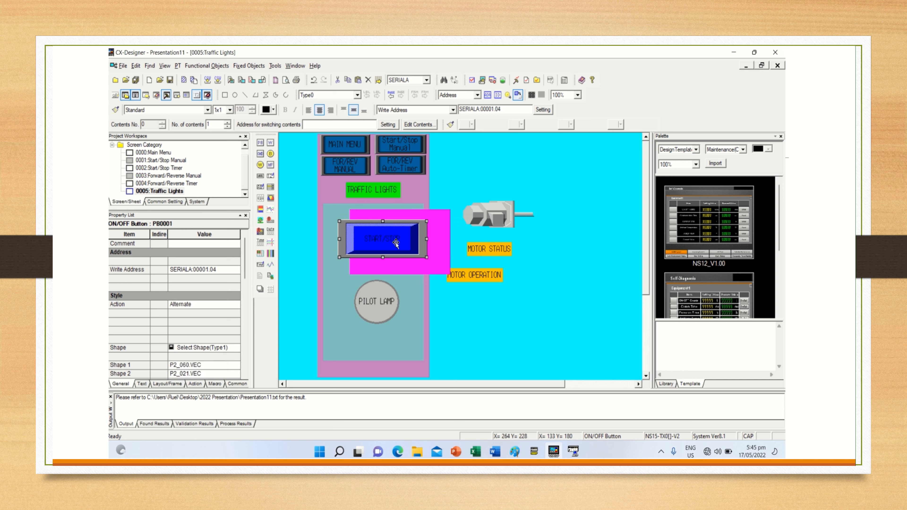
- Shift the magenta rectangle left to X 114 and narrow it so that its right edge lies inside the teal rectangle
left_click(439, 228)
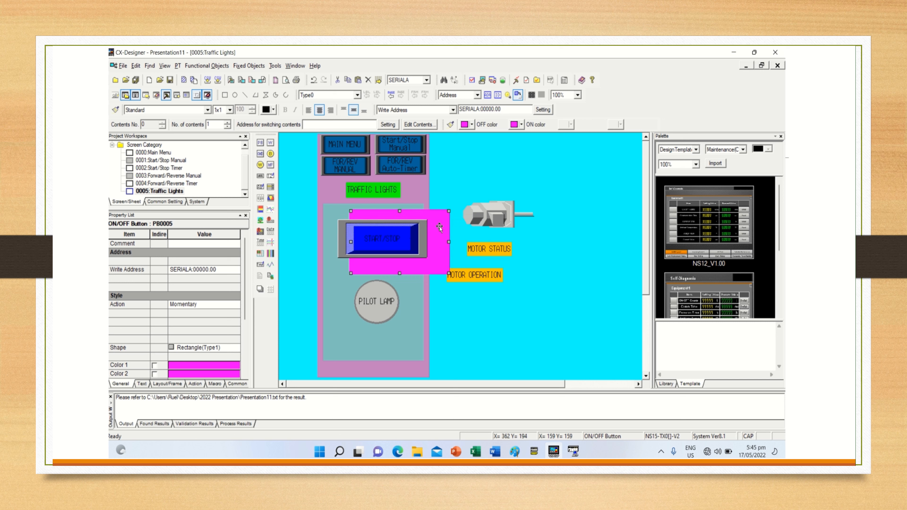
key("Left")
key("Left")
key("Left")
key("Left")
key("Left")
key("Left")
key("Left")
key("Left")
key("Left")
key("Left")
key("Left")
key("Left")
key("Left")
key("Left")
key("Left")
key("Left")
key("Left")
key("Left")
key("Left")
key("Left")
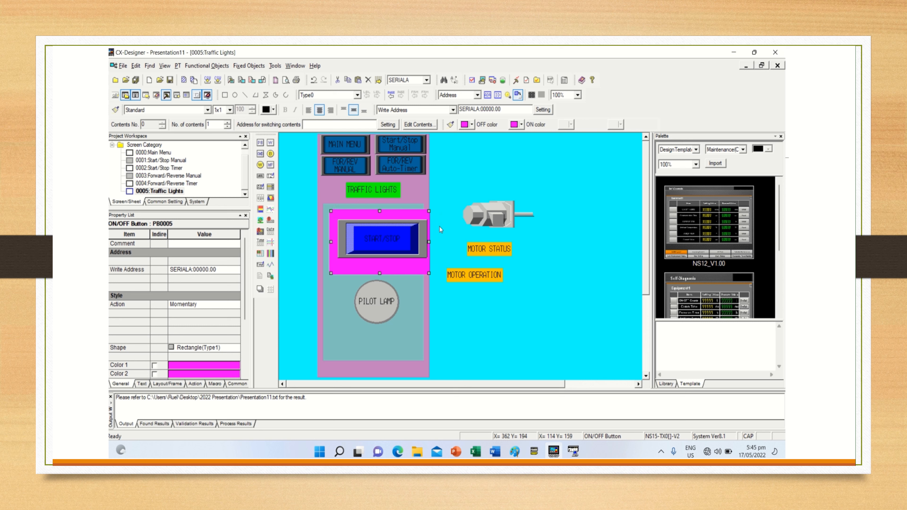
left_click_drag(429, 242, 418, 241)
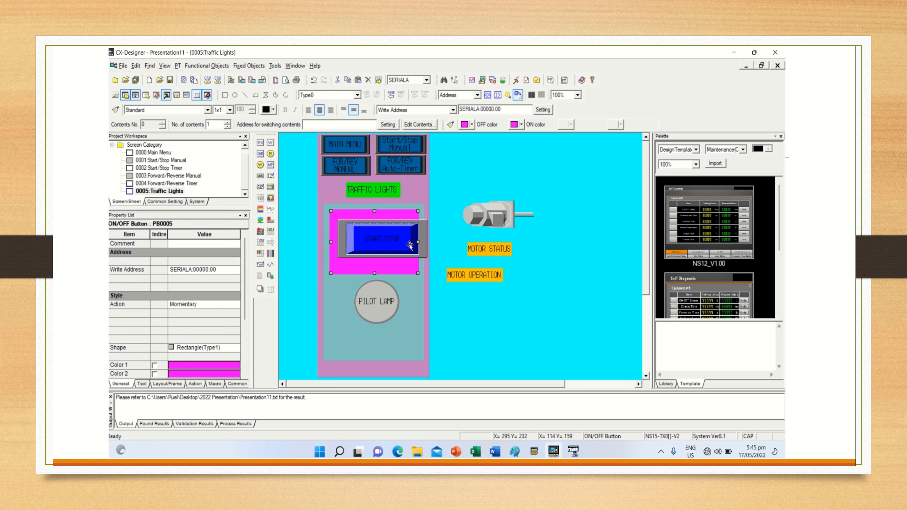
- Shrink the START/STOP button to fit inside the magenta rectangle and position it at X 129, Y 174
left_click(409, 245)
left_click_drag(427, 256, 413, 250)
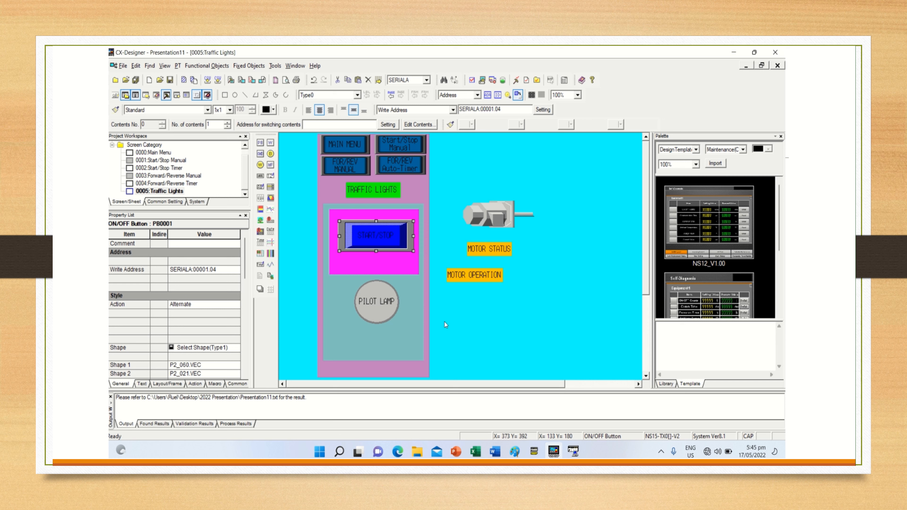
key("Left")
key("Left")
key("Left")
key("Left")
key("Left")
key("Left")
key("Left")
key("Left")
key("Left")
key("Up")
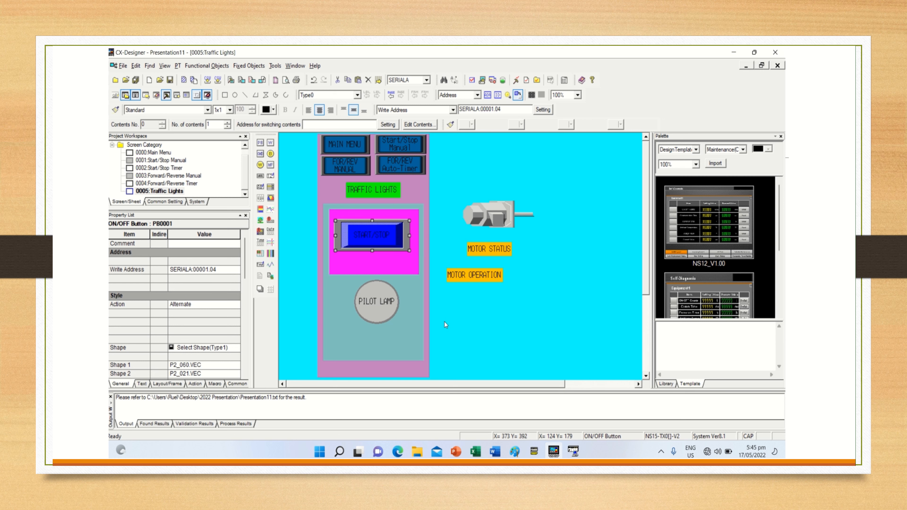
key("Up")
key("Up")
key("Up")
key("Up")
key("Up")
key("Up")
key("Up")
key("Up")
key("Up")
key("Up")
key("Up")
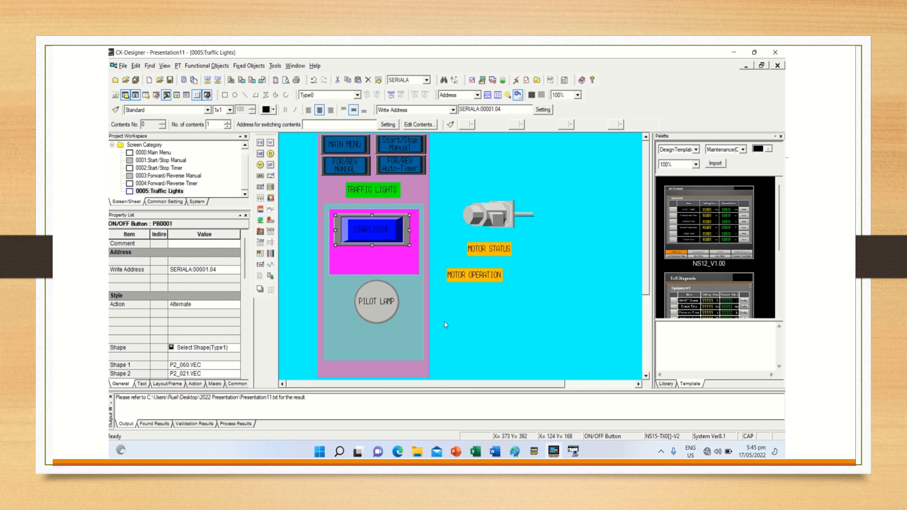
key("Right")
key("Right")
key("Right")
key("Right")
key("Right")
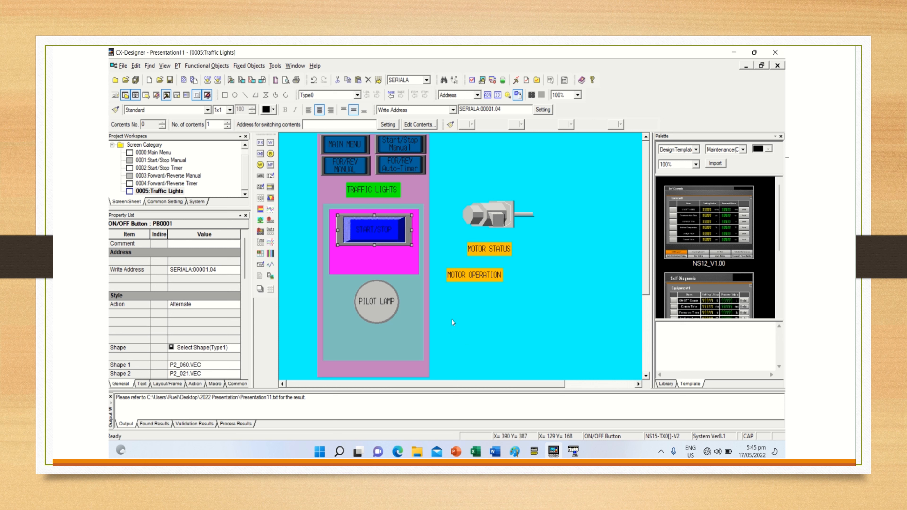
key("Down")
key("Down")
key("Down")
key("Down")
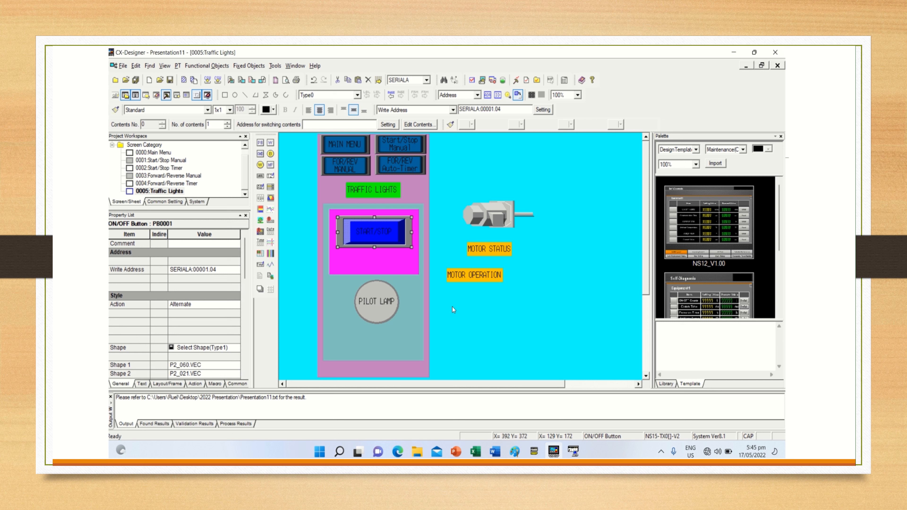
key("Down")
key("Down")
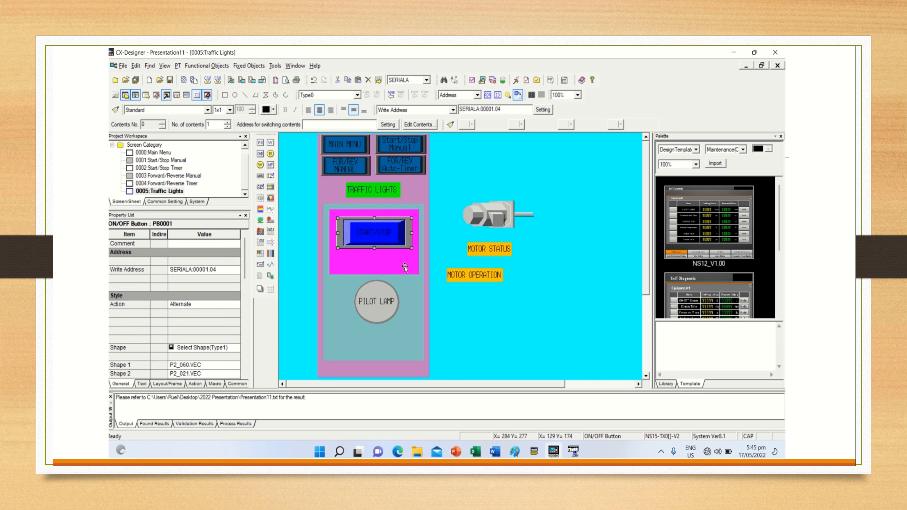
- Shorten the magenta rectangle so that its lower edge ends just below the START/STOP button
left_click(404, 266)
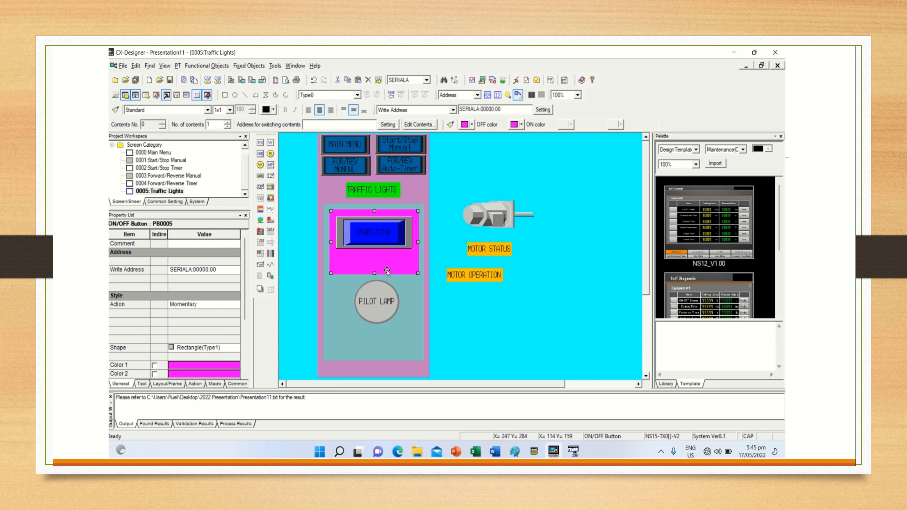
left_click_drag(374, 270, 380, 255)
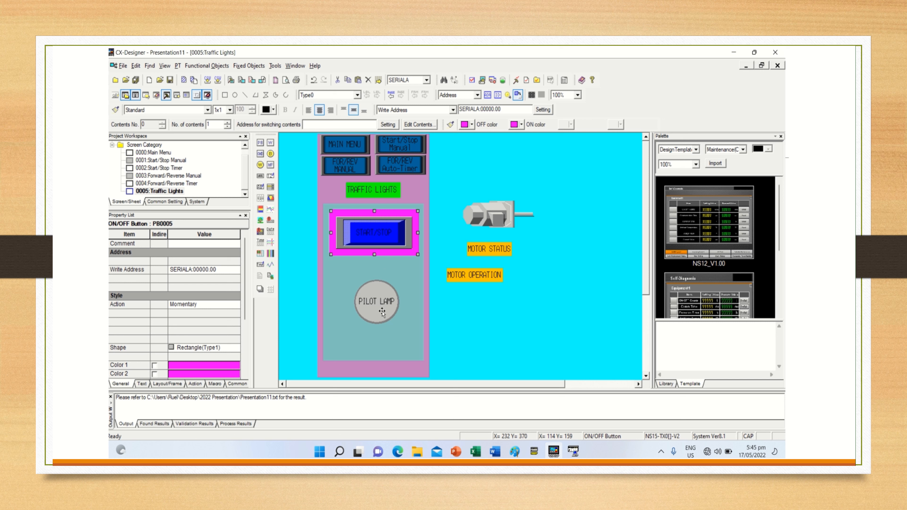
left_click(394, 372)
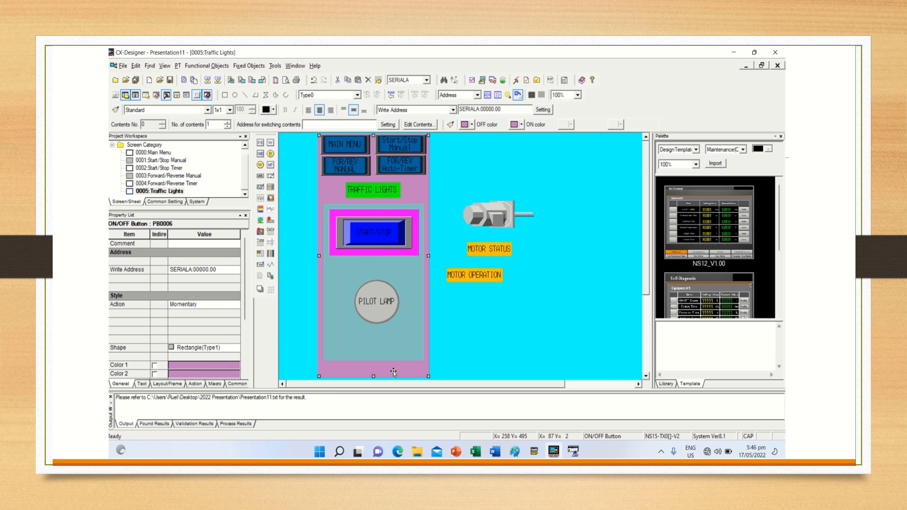
right_click(393, 372)
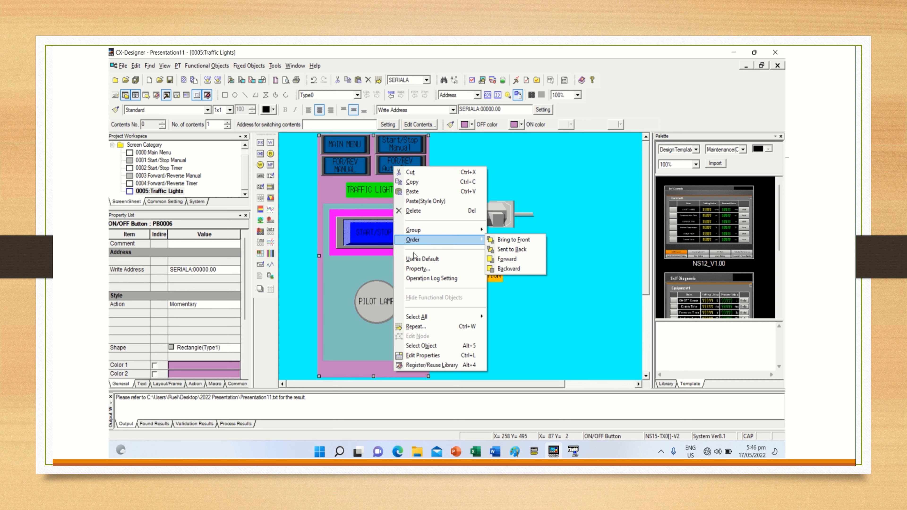
left_click(337, 366)
double_click(337, 366)
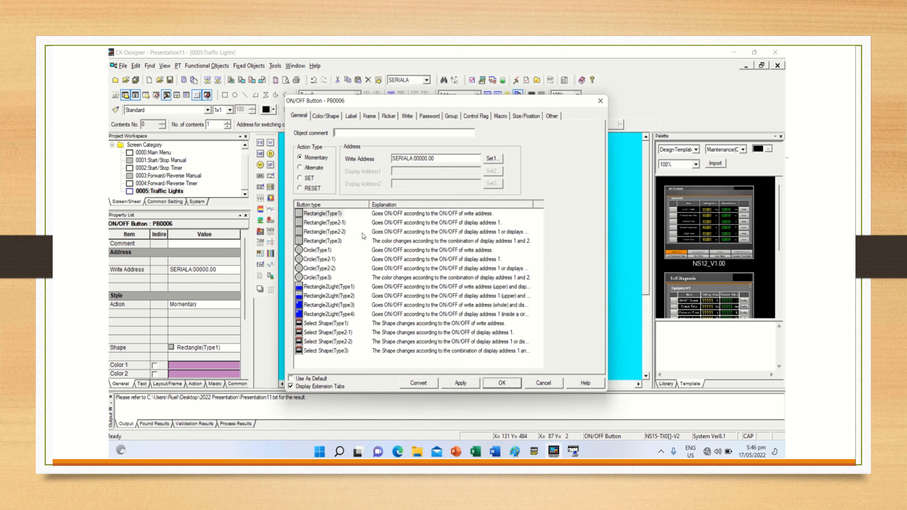
left_click(327, 115)
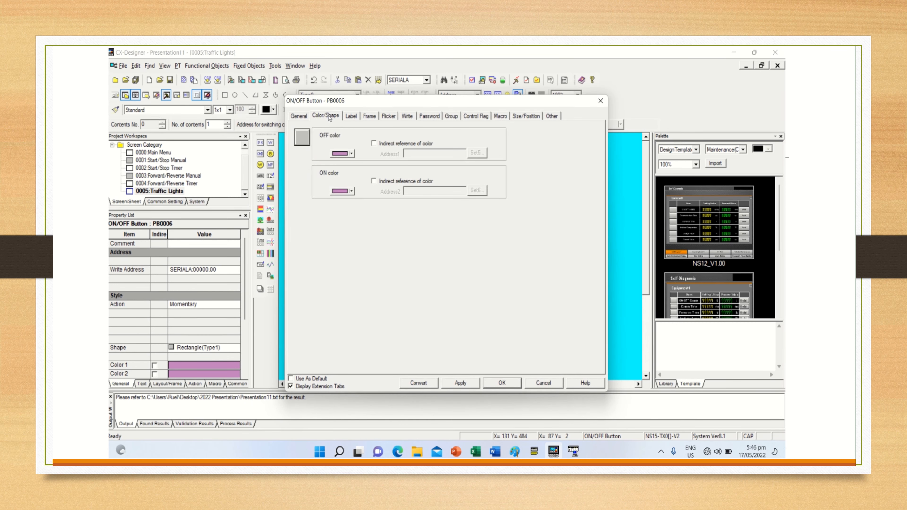
left_click(351, 154)
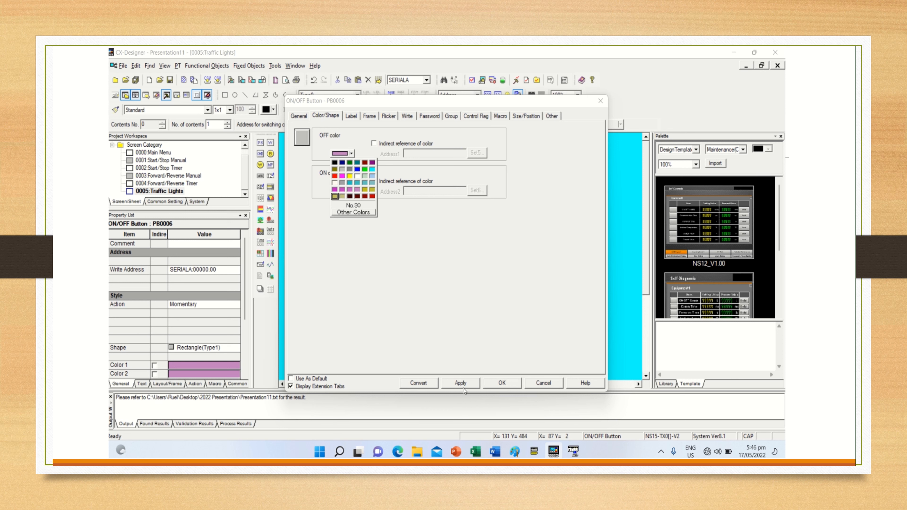
left_click(496, 386)
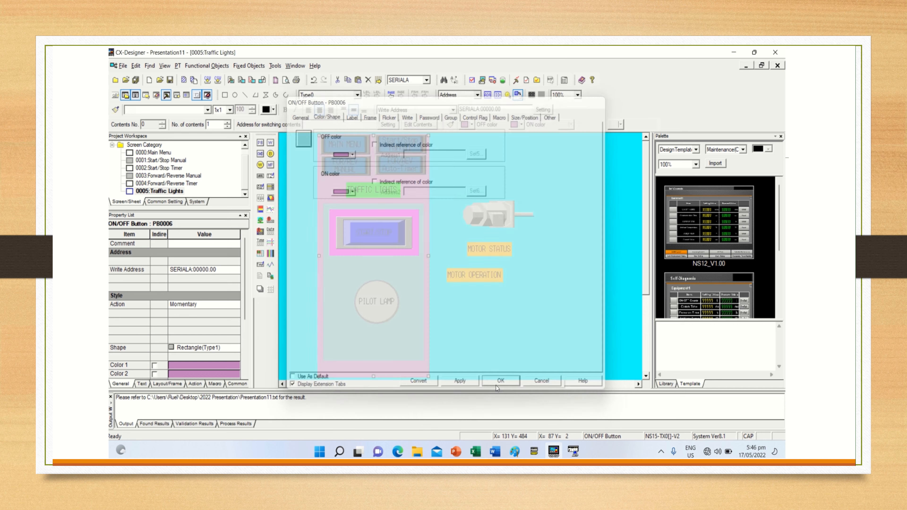
- Set the OFF colour of the magenta rectangle behind the START/STOP button to green, colour No. 124 (00, C0, 56)
left_click(393, 254)
double_click(393, 254)
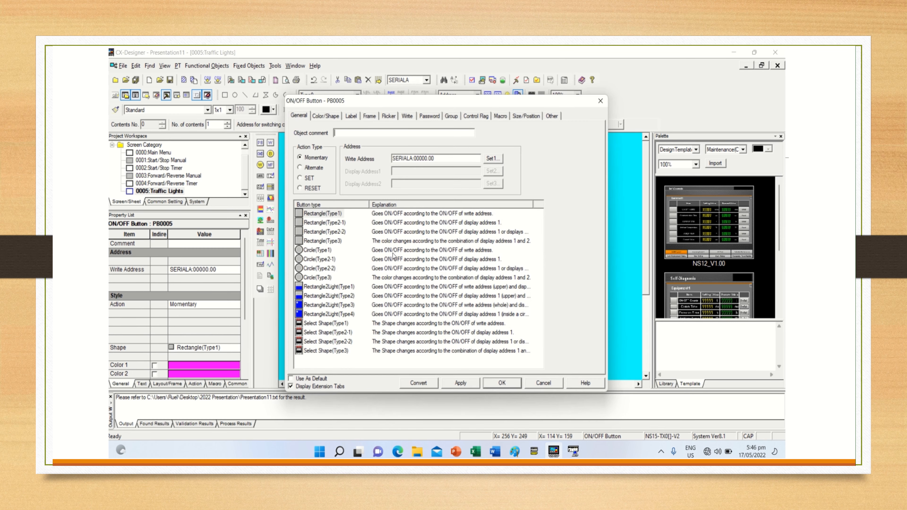
left_click(325, 115)
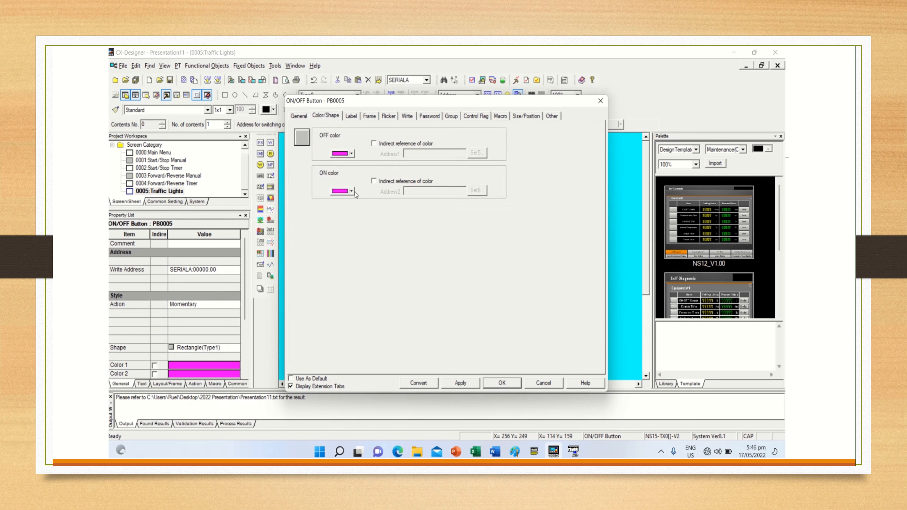
left_click(351, 154)
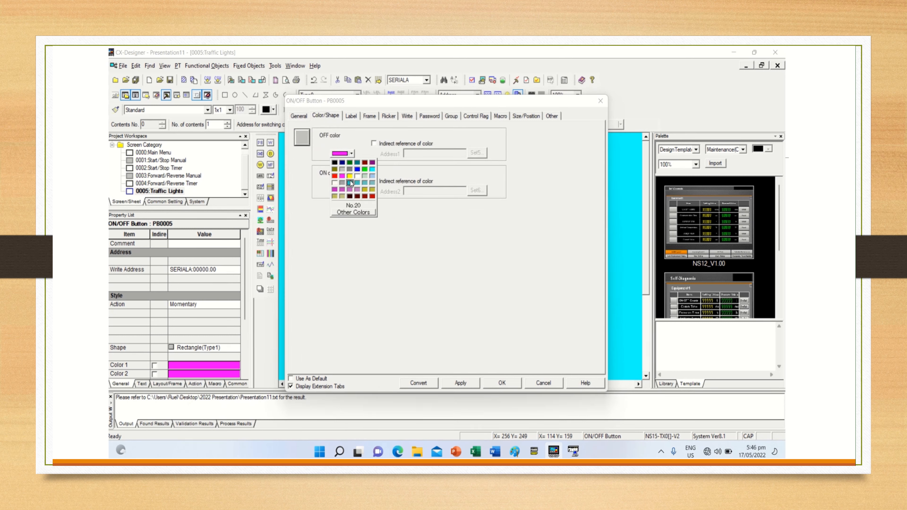
left_click(359, 212)
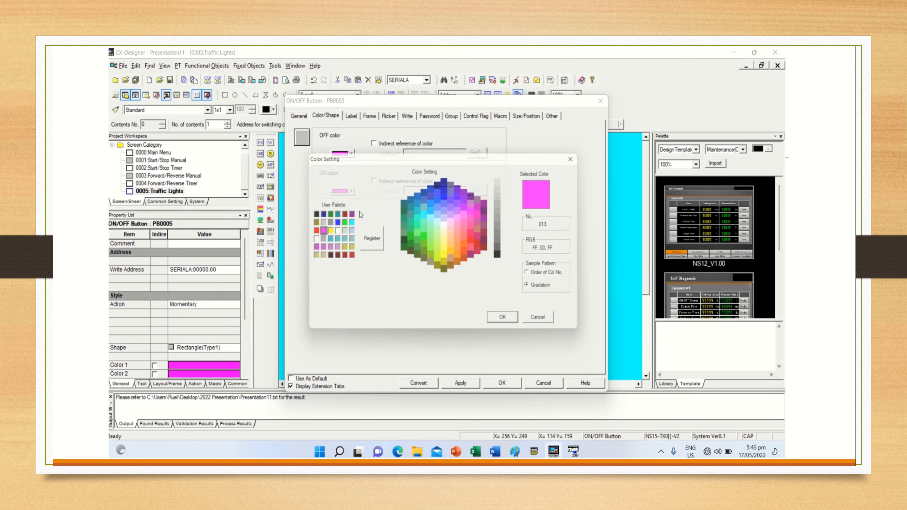
left_click(412, 227)
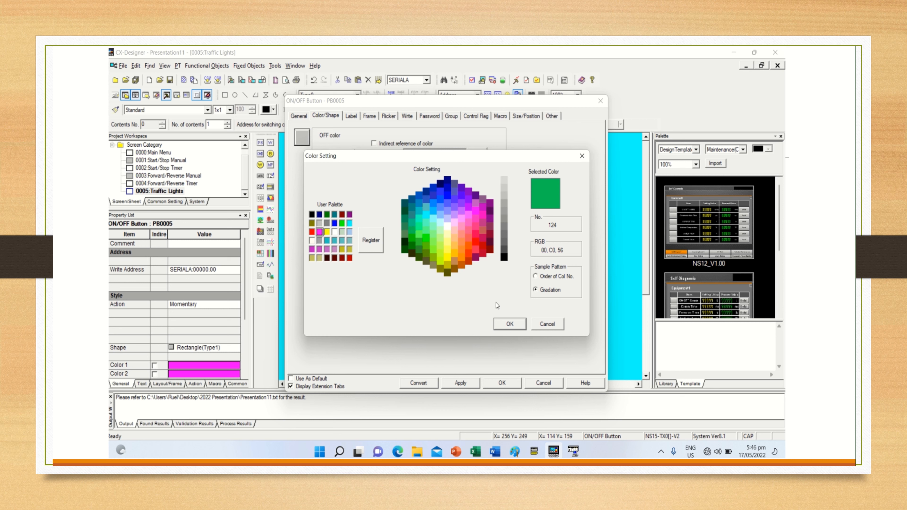
left_click(508, 324)
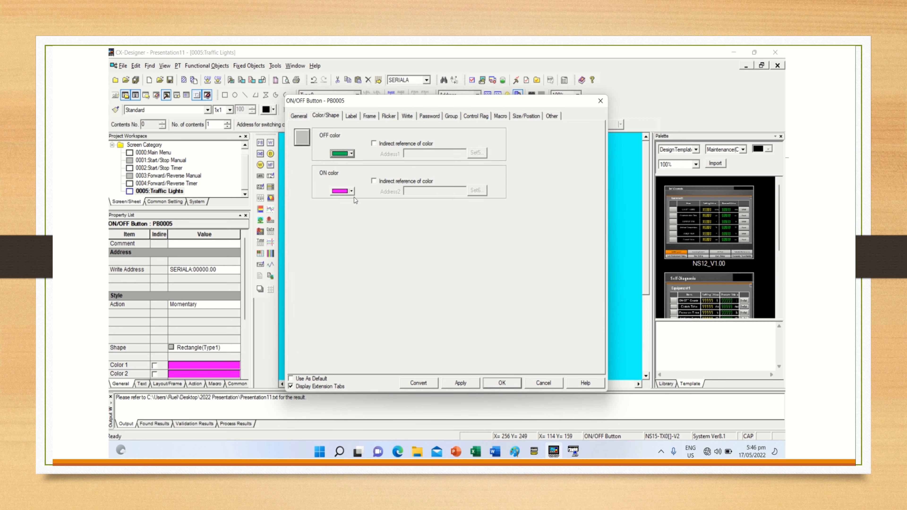
- Set the ON colour of the rectangle behind the START/STOP button to cyan, colour No. 011 (00, FF, FF), and apply the changes
left_click(352, 191)
left_click(351, 192)
left_click(352, 192)
left_click(361, 250)
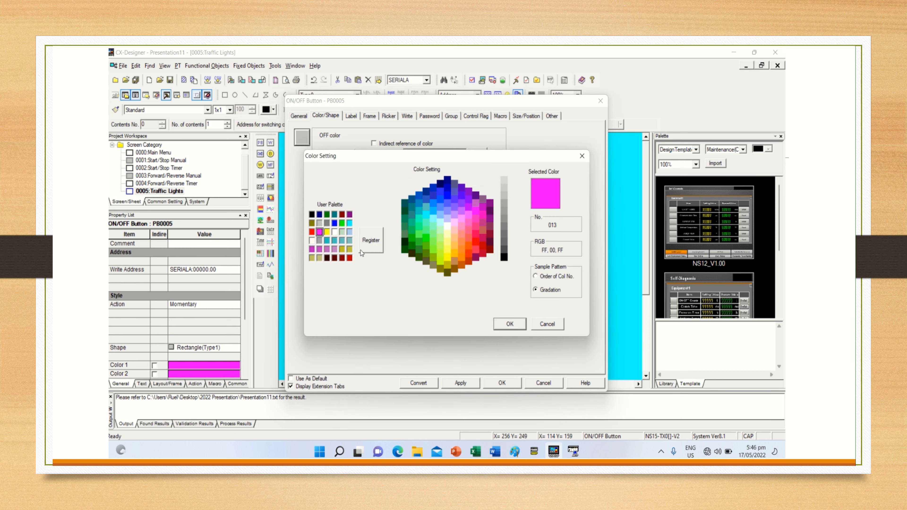
left_click(427, 244)
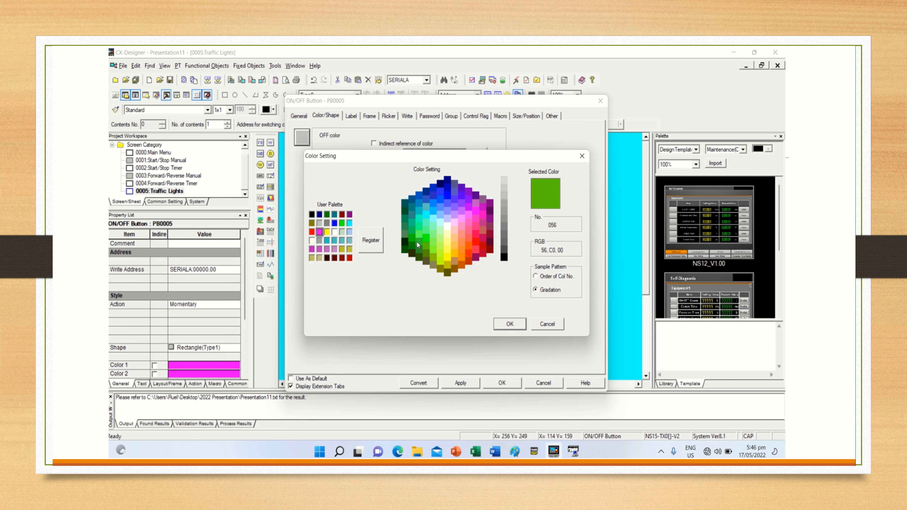
left_click(427, 215)
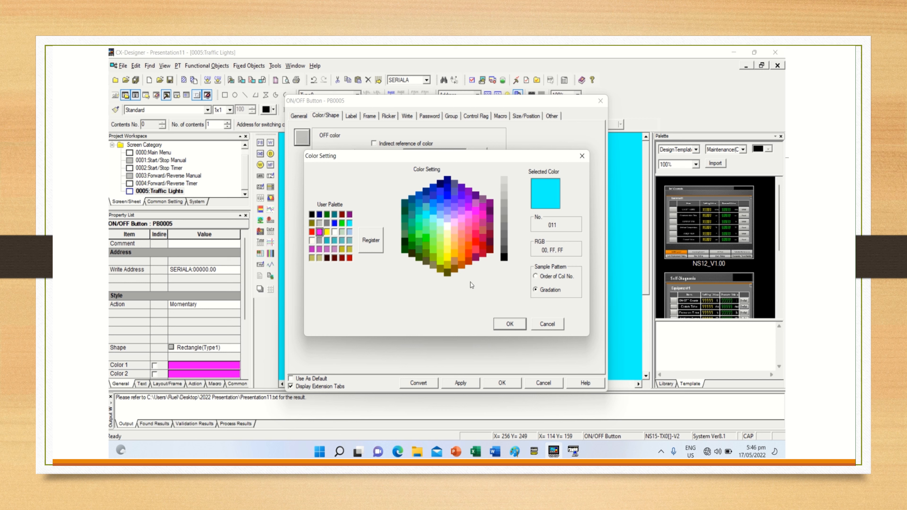
left_click(501, 325)
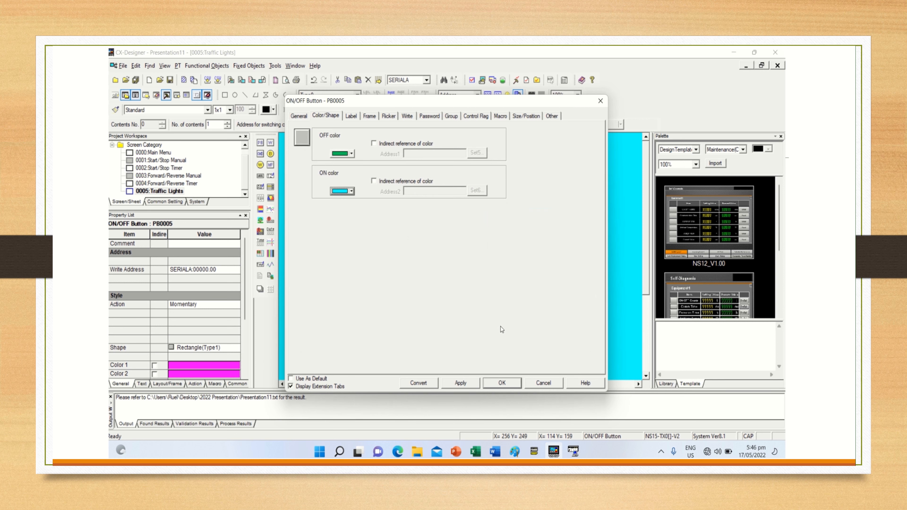
left_click(468, 384)
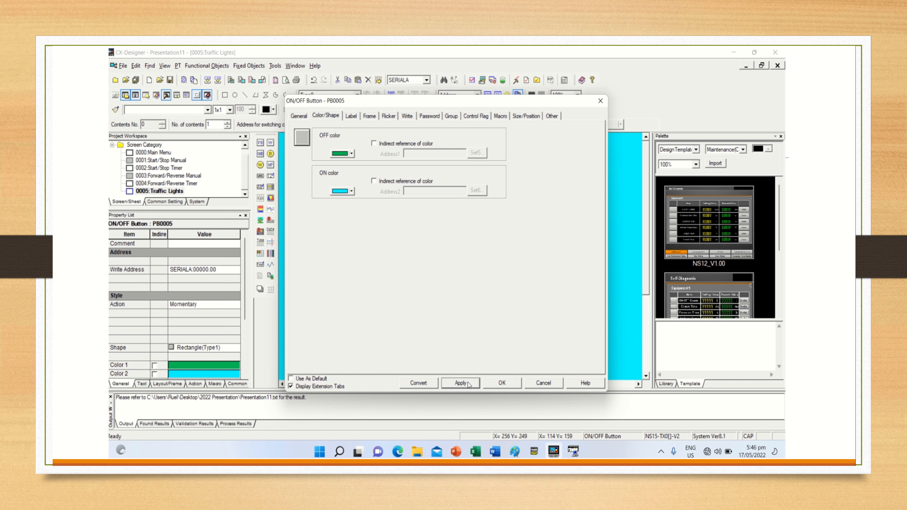
left_click(486, 384)
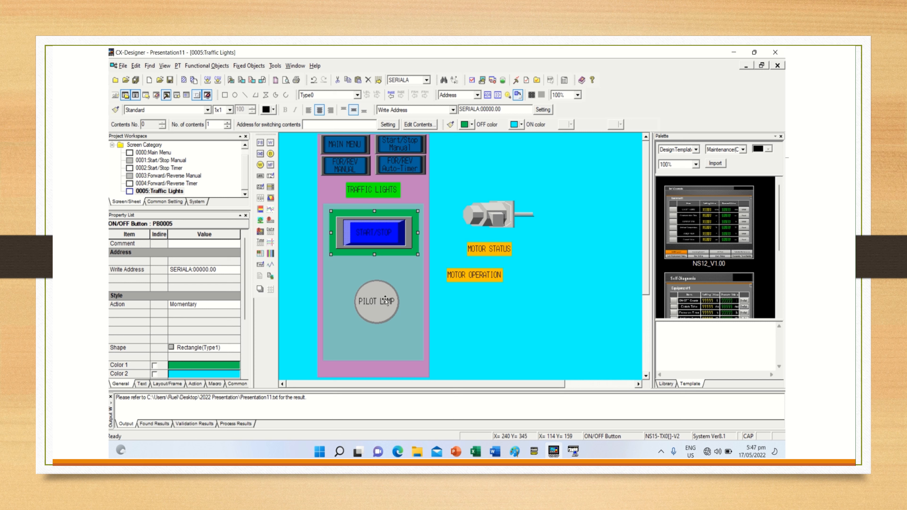
- Copy the green rectangle behind the START/STOP button and place the duplicate directly below it at X 116, Y 273
right_click(402, 254)
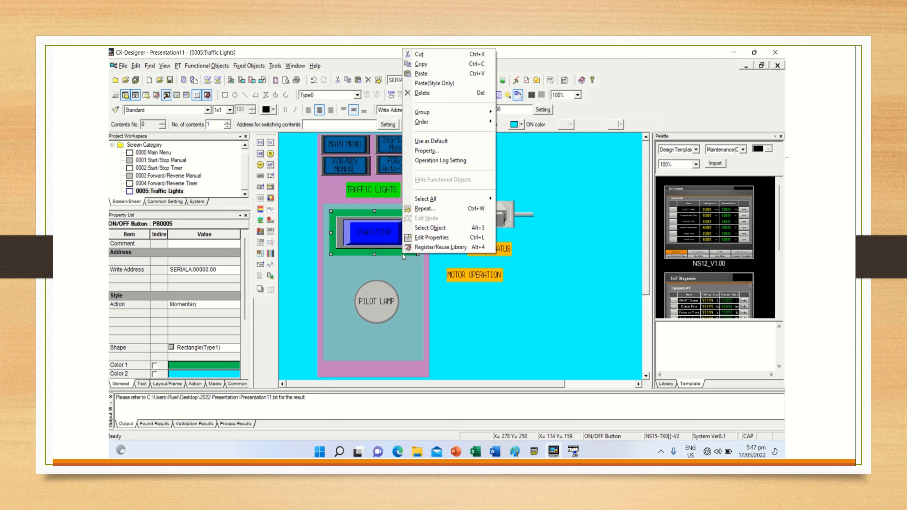
left_click(420, 66)
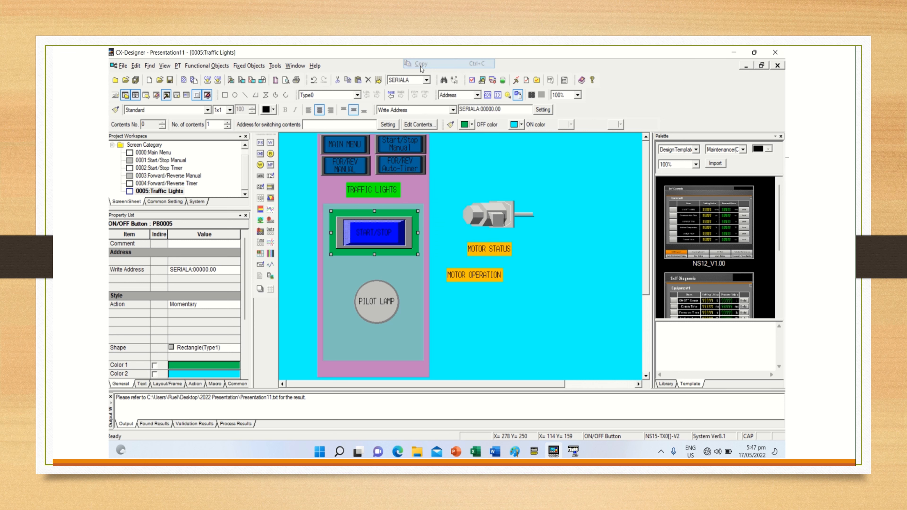
left_click(412, 332)
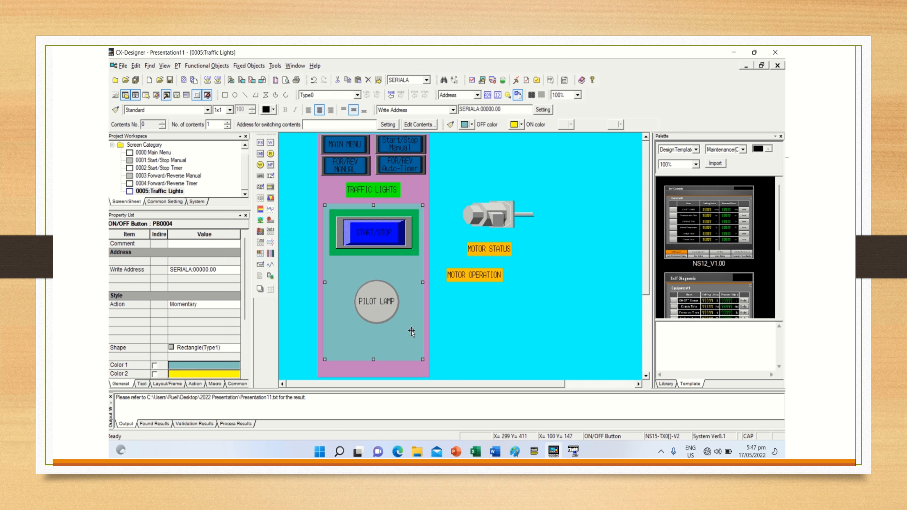
right_click(412, 332)
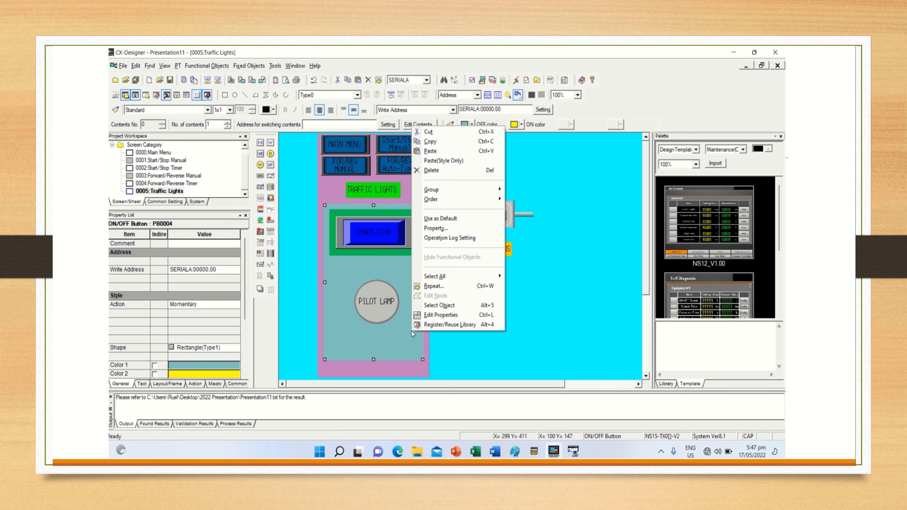
left_click(430, 151)
left_click_drag(397, 228, 394, 280)
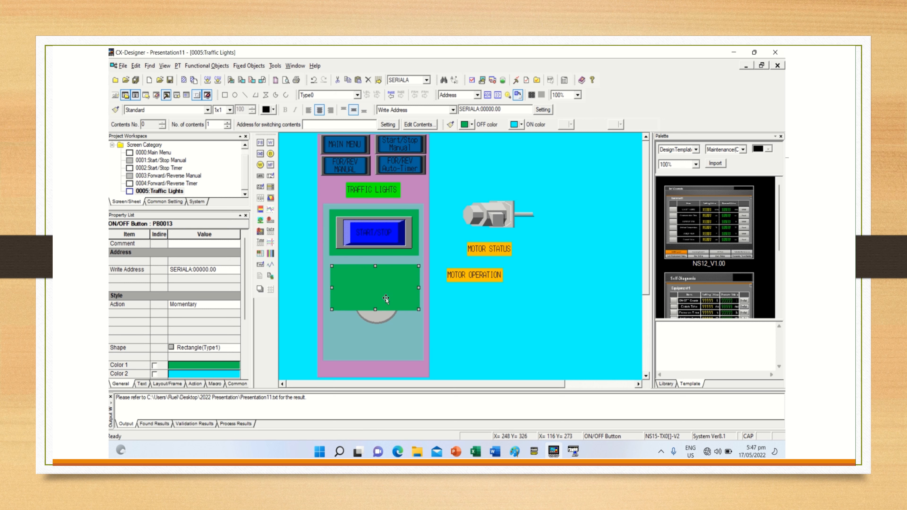
- Bring the pilot lamp to the front and extend the copied green rectangle downward until it surrounds the lamp
left_click(378, 317)
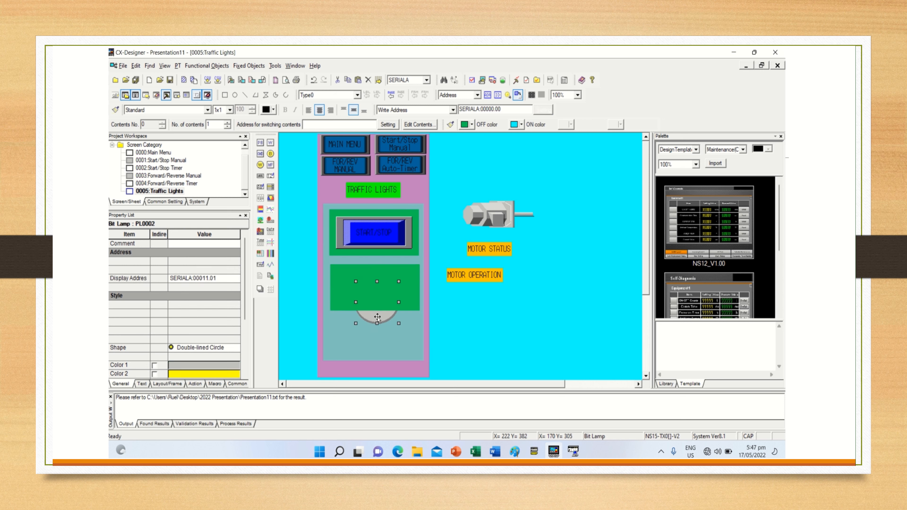
right_click(377, 319)
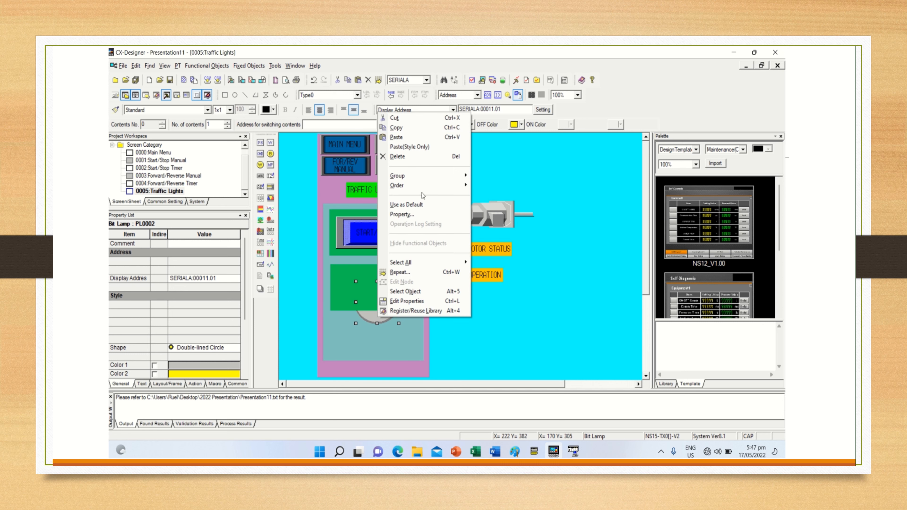
mouse_move(423, 186)
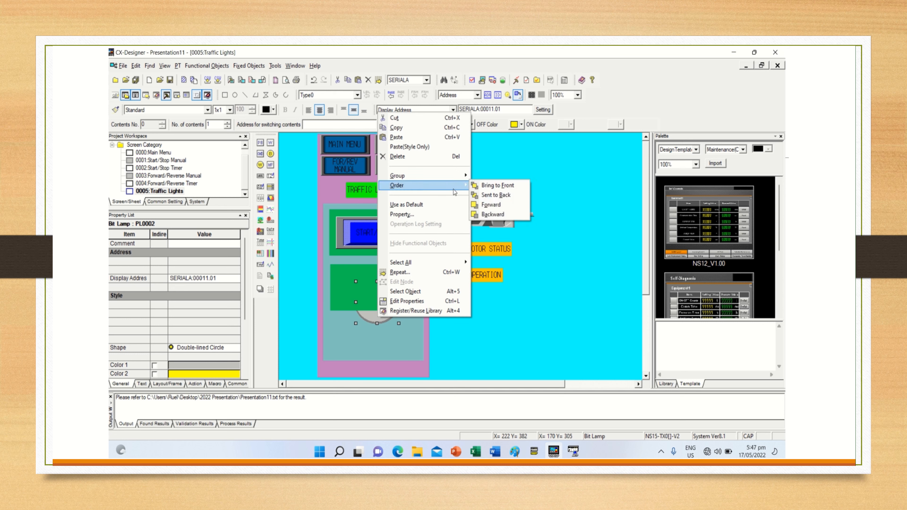
left_click(487, 186)
left_click(336, 301)
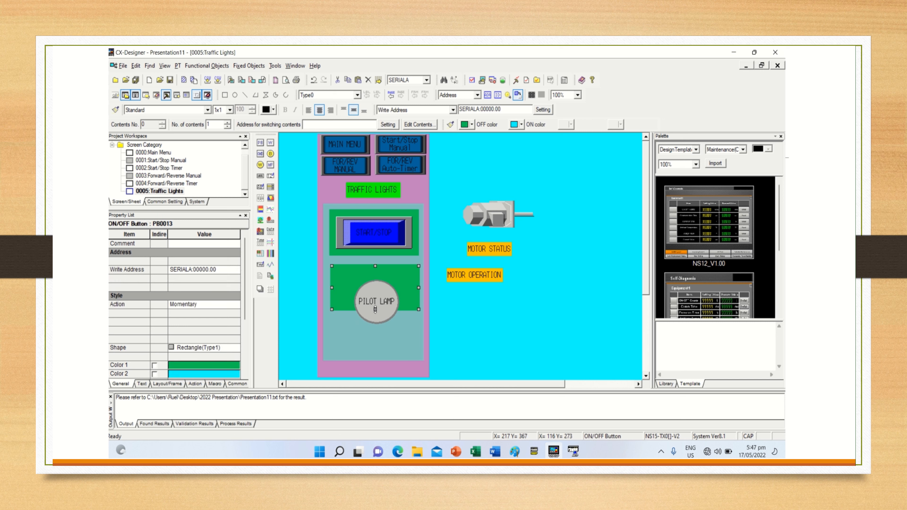
left_click_drag(375, 309, 370, 353)
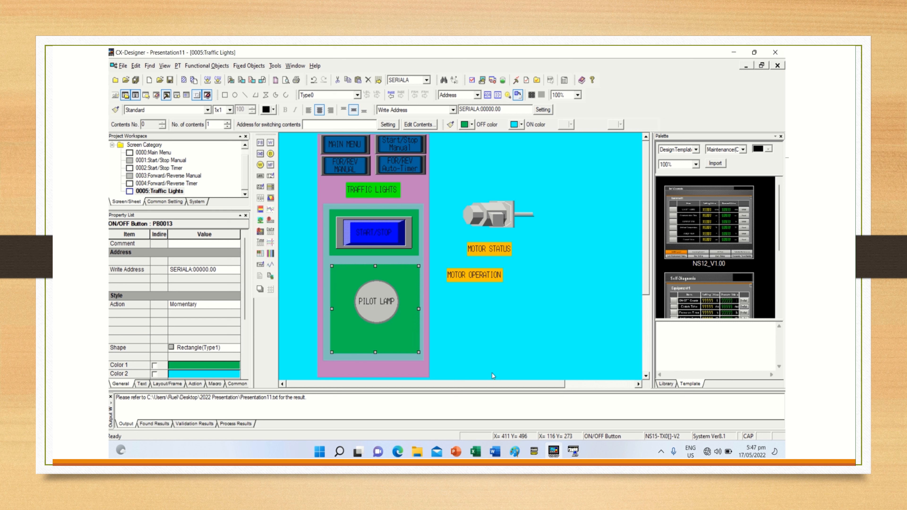
- Set both the OFF and ON colours of the rectangle behind the pilot lamp to off-white from the palette
left_click(646, 376)
left_click(645, 375)
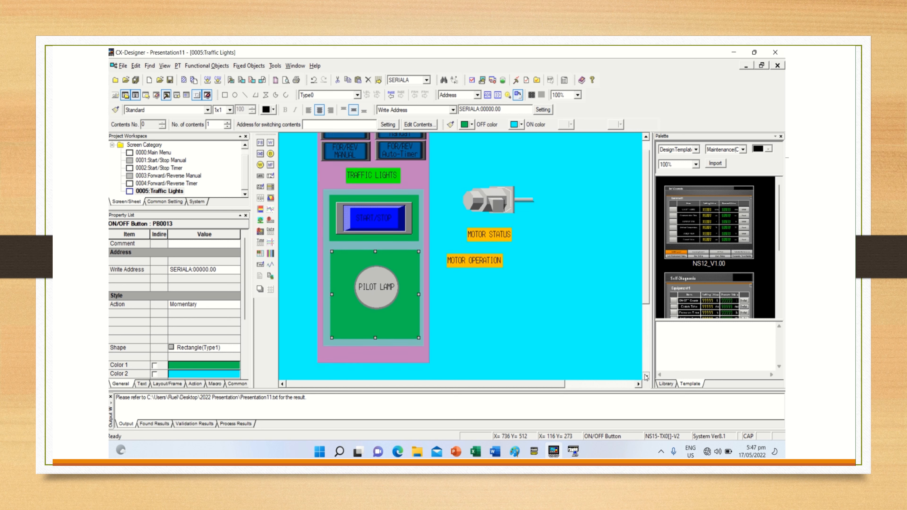
left_click(646, 376)
left_click(645, 376)
left_click(645, 376)
left_click(646, 376)
left_click(645, 375)
left_click(646, 376)
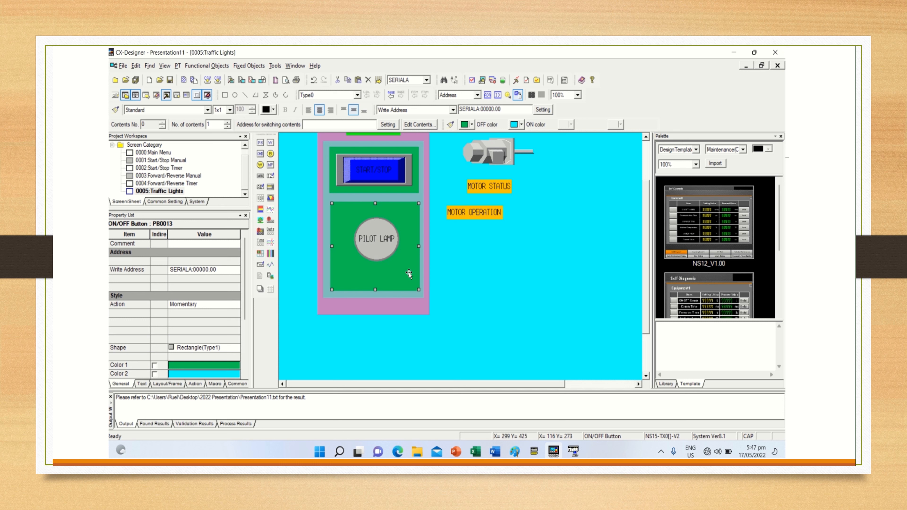
right_click(401, 271)
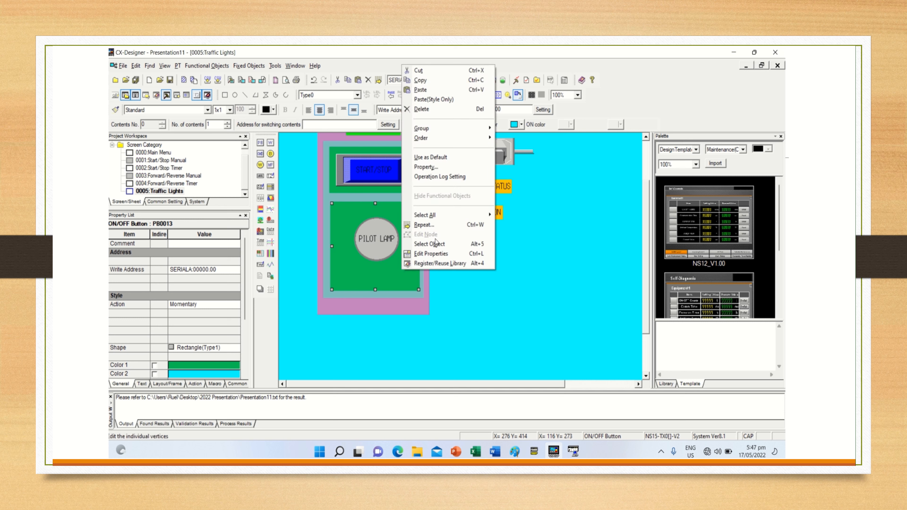
double_click(397, 274)
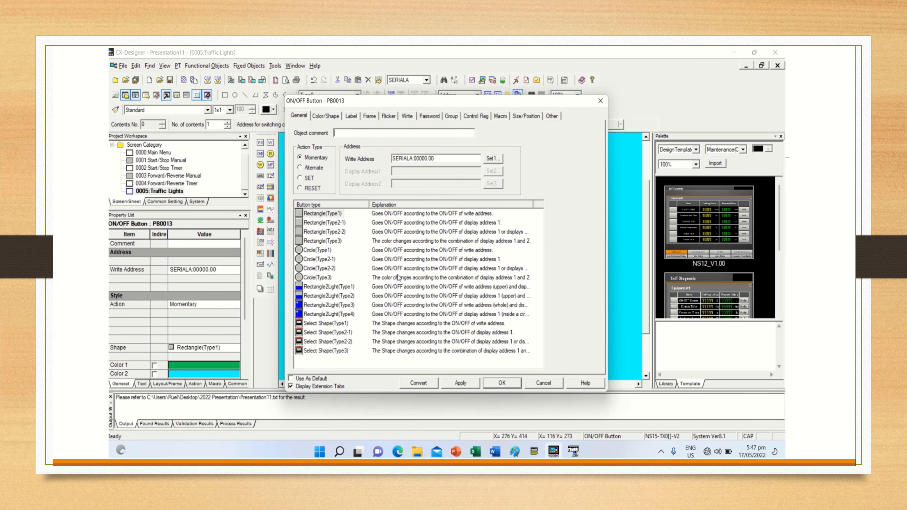
left_click(336, 117)
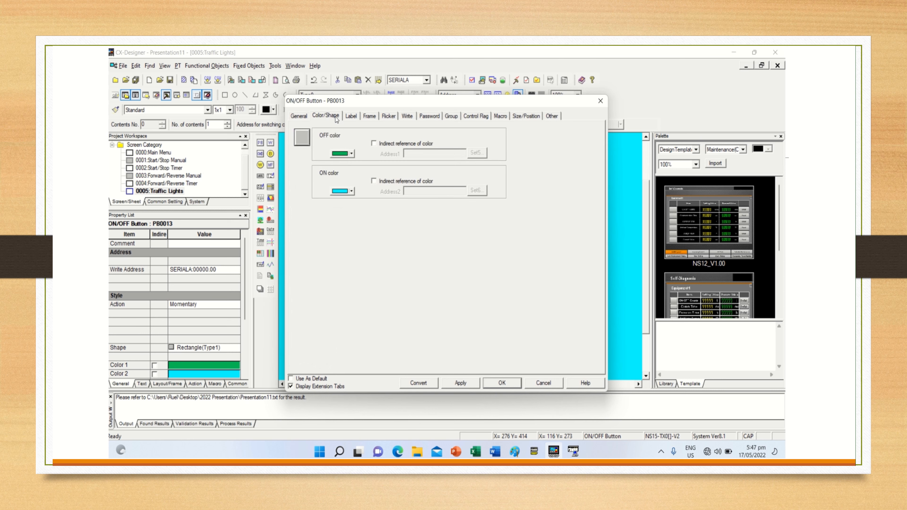
left_click(351, 153)
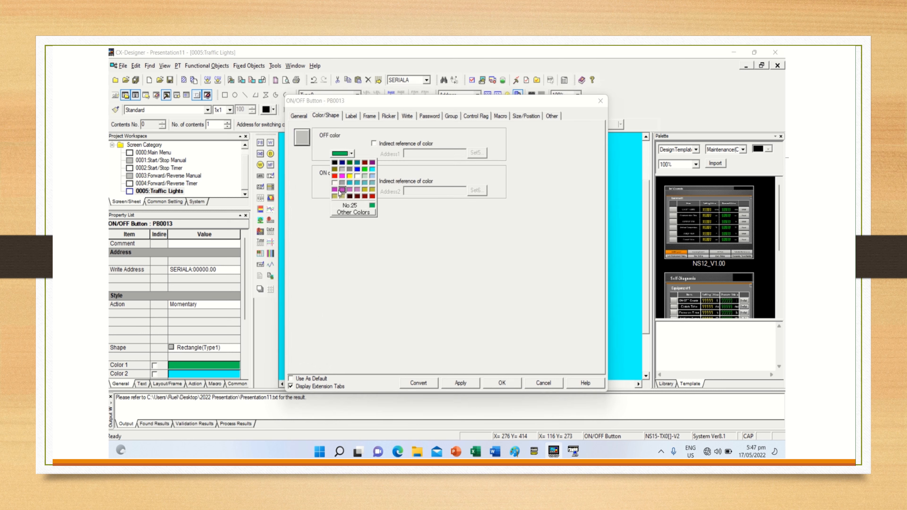
left_click(335, 184)
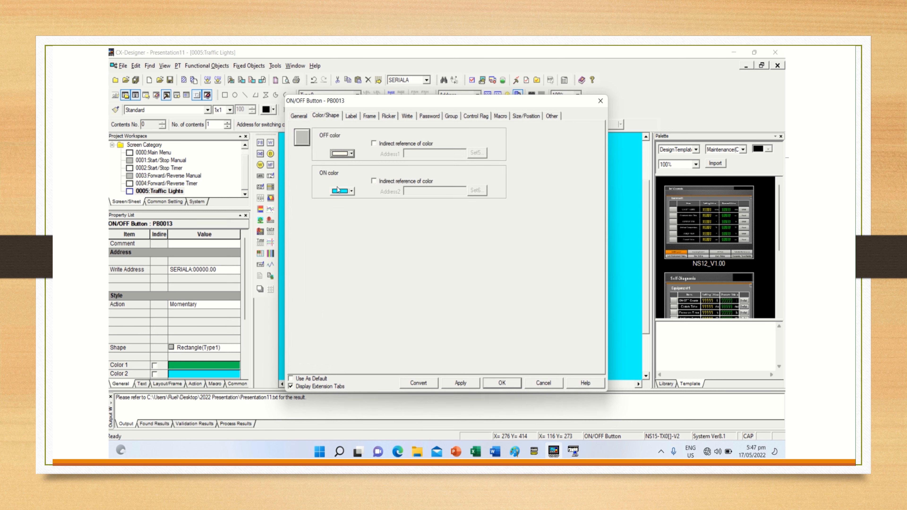
left_click(351, 191)
left_click(336, 220)
left_click(454, 385)
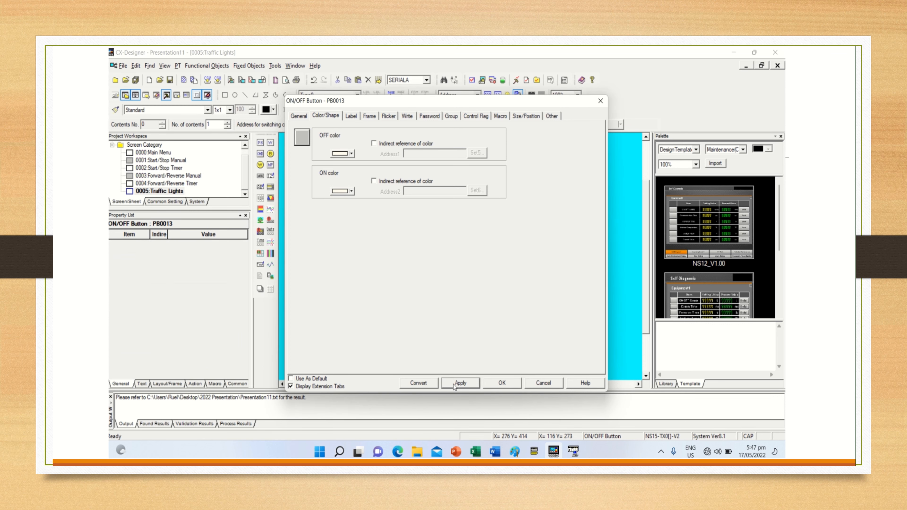
left_click(487, 385)
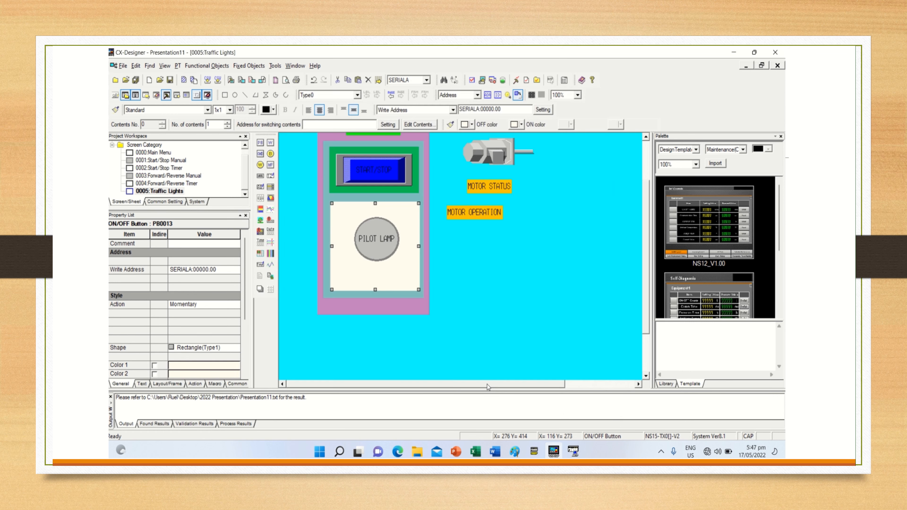
- Lengthen the outer pink rectangle downward and extend the teal rectangle to end just inside its lower edge
left_click(390, 307)
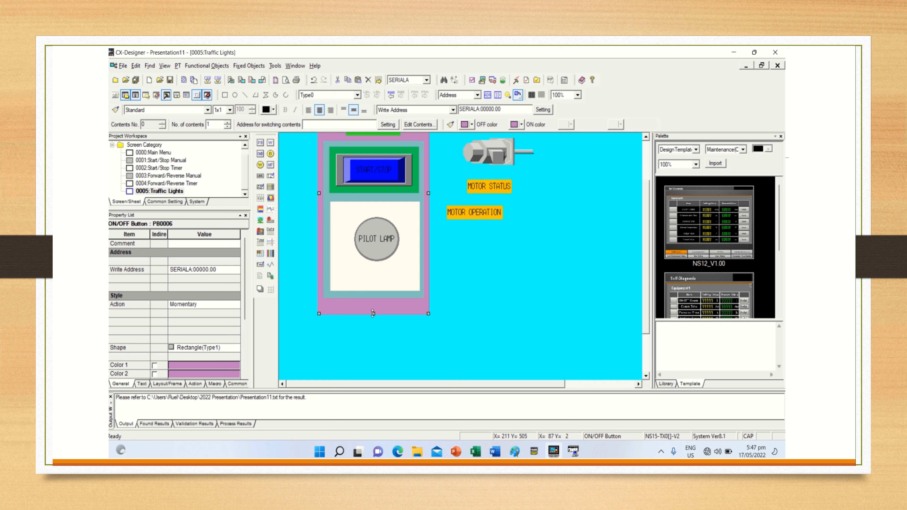
left_click_drag(373, 313, 373, 373)
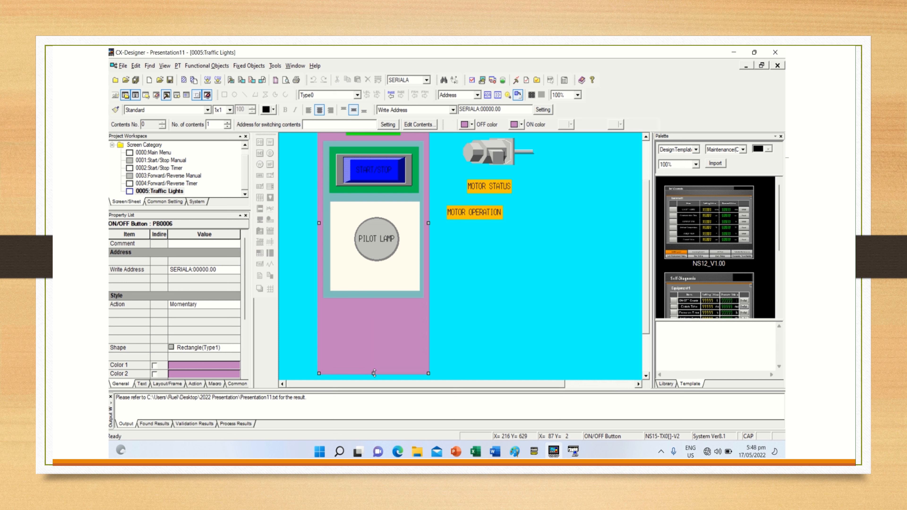
left_click(383, 296)
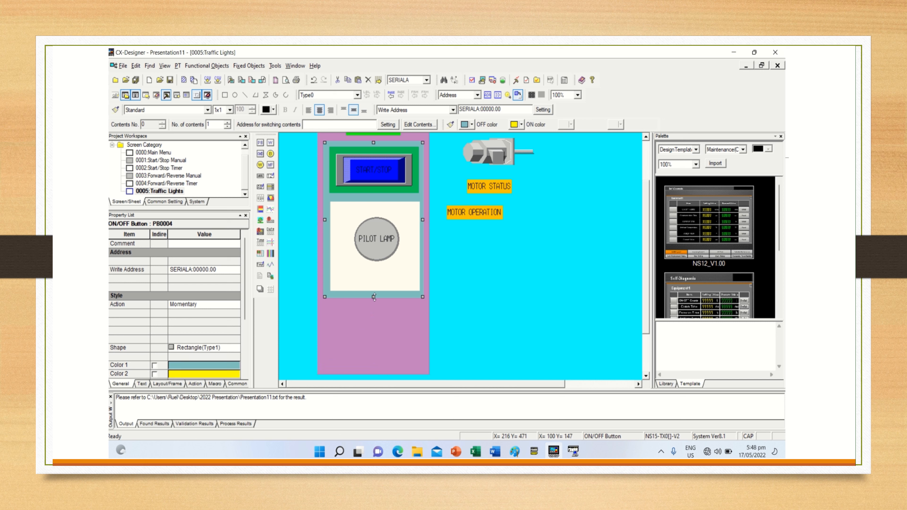
left_click_drag(373, 296, 373, 367)
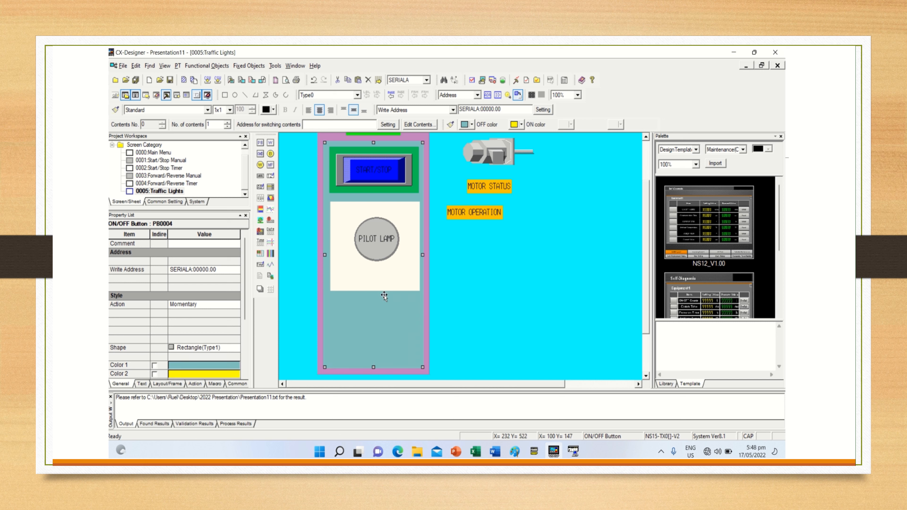
- Extend the off-white rectangle down inside the teal one and narrow it from both sides to slightly wider than the pilot lamp, starting at X 162
left_click(385, 270)
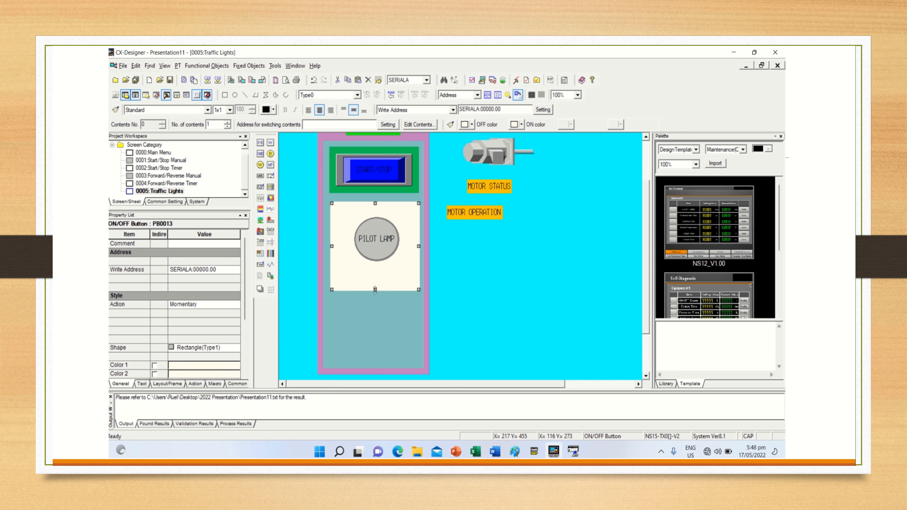
left_click_drag(375, 290, 370, 359)
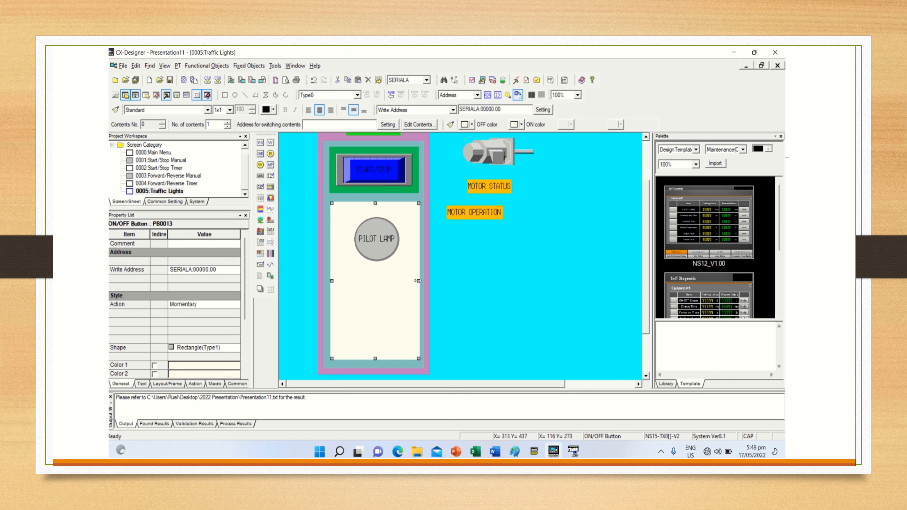
left_click_drag(418, 280, 400, 283)
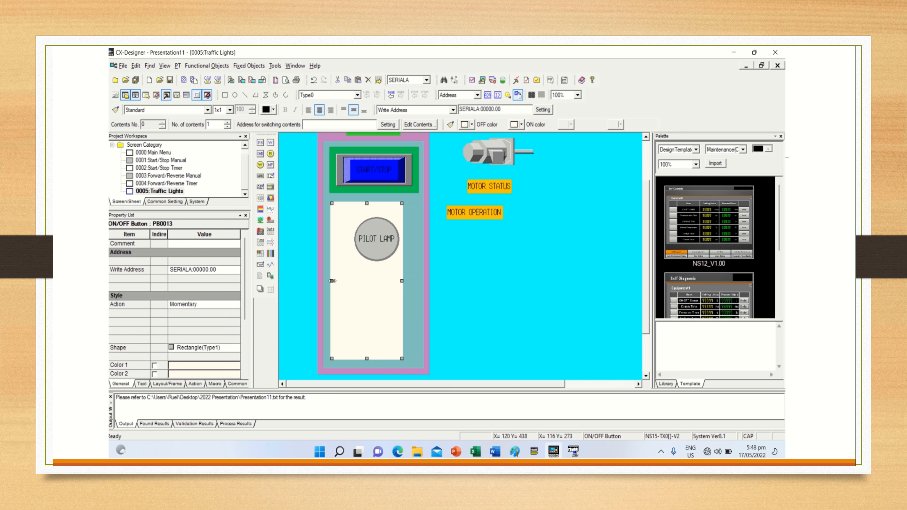
left_click_drag(332, 280, 352, 282)
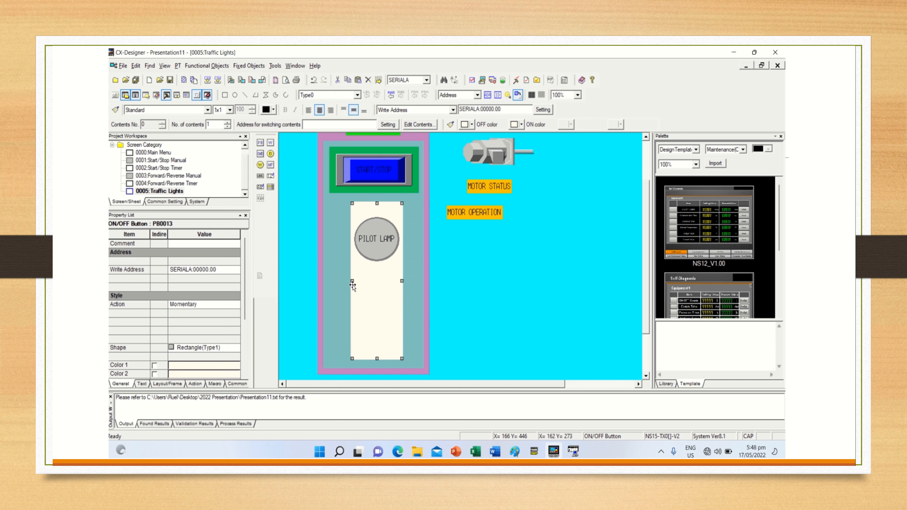
- Nudge the pilot lamp up to Y 292, near the upper end of the off-white rectangle
left_click(383, 247)
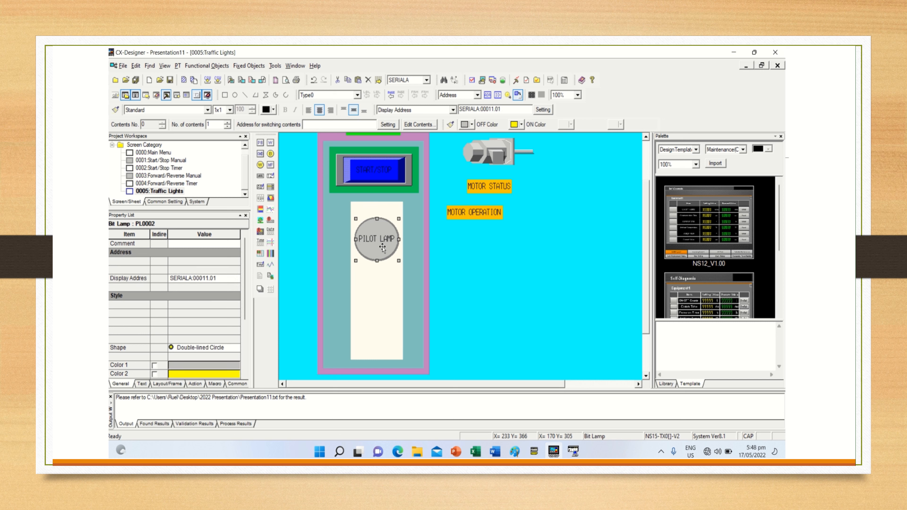
key("Up")
key("Up")
key("Up")
key("Up")
key("Up")
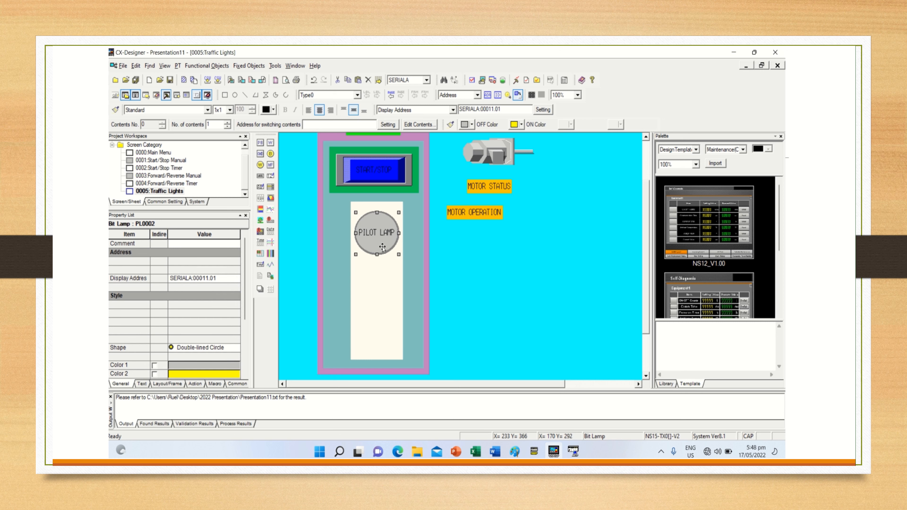
- Nudge the pilot lamp further up to Y 284 on the off-white rectangle
key("Up")
key("Up")
key("Up")
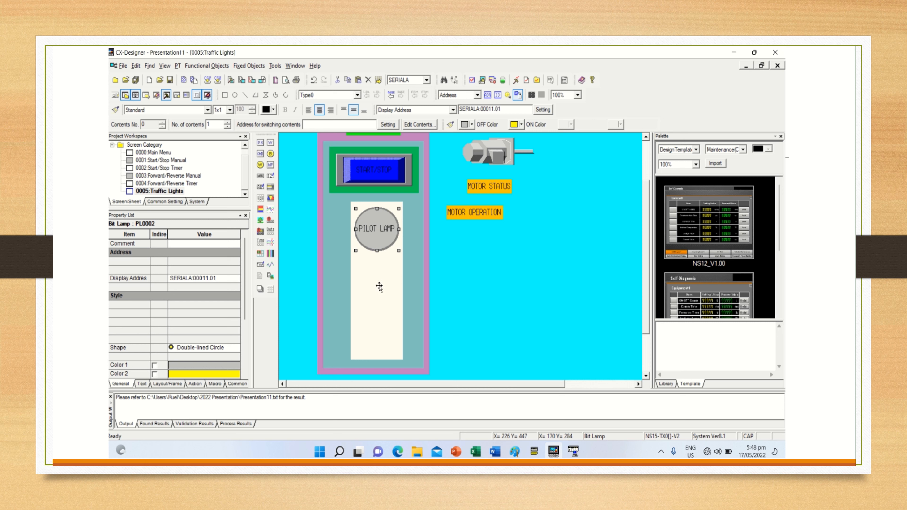
- Look up the red light's output in the CX-Programmer ladder and set the pilot lamp's display address to word 11, bit 8
right_click(381, 234)
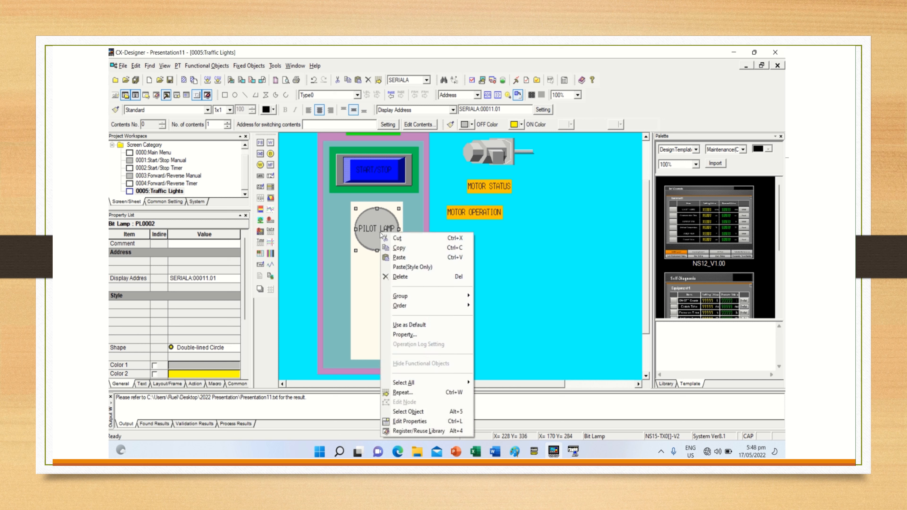
left_click(367, 229)
double_click(367, 229)
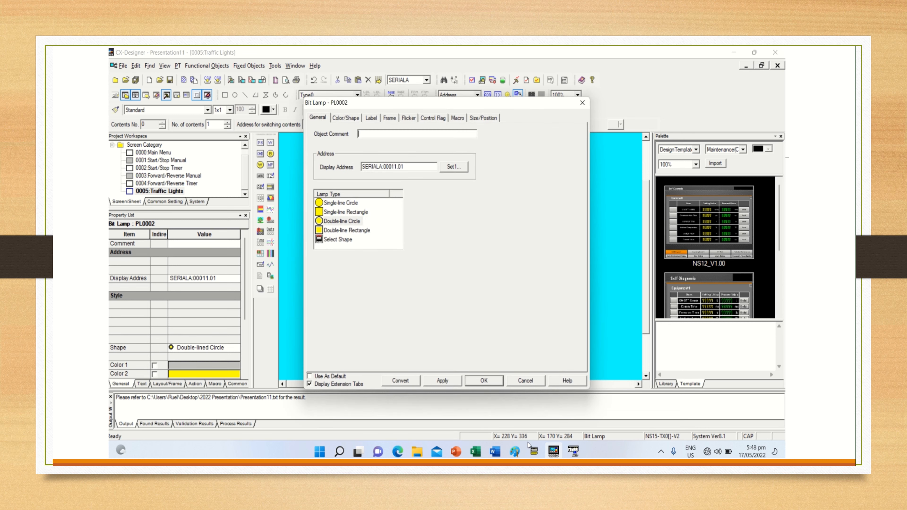
left_click(534, 451)
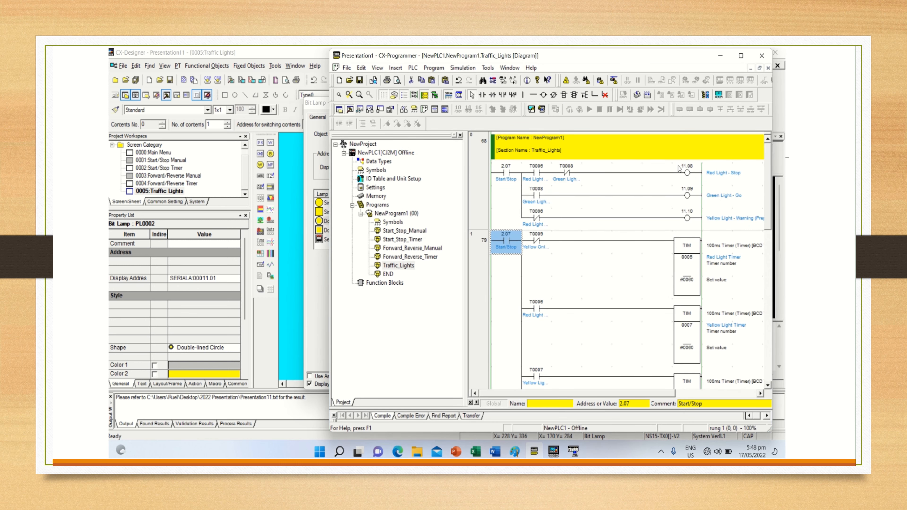
left_click(534, 451)
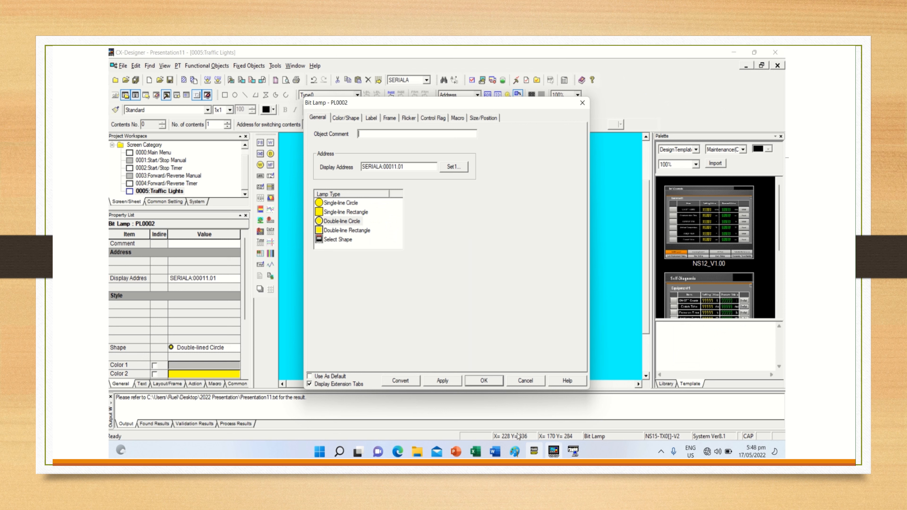
left_click(450, 167)
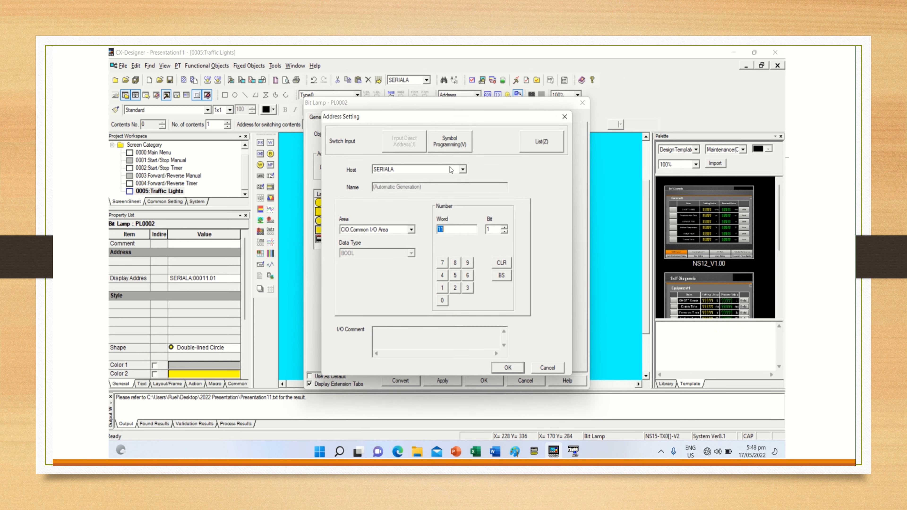
left_click(506, 228)
left_click(504, 227)
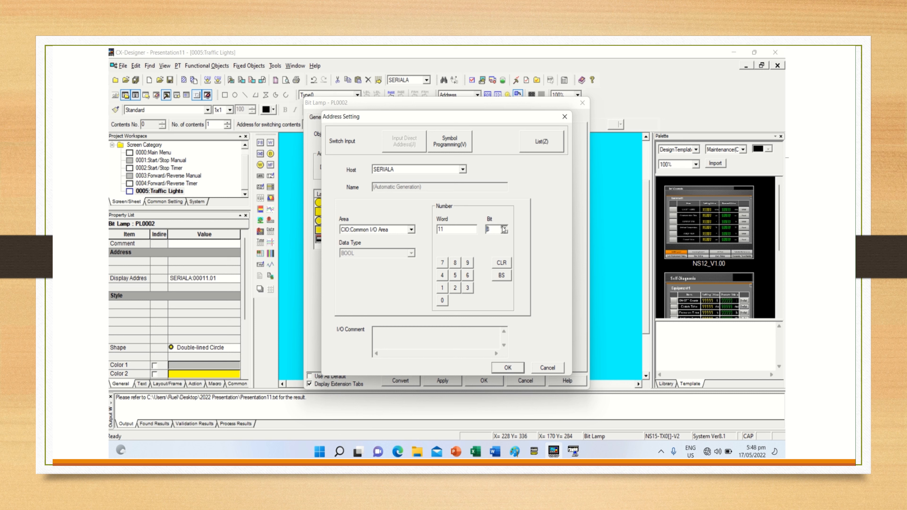
left_click(497, 367)
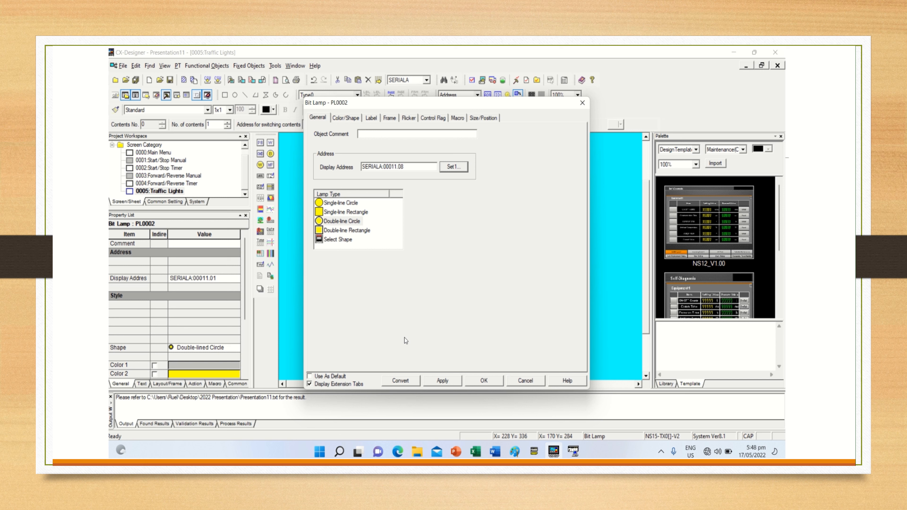
left_click(440, 380)
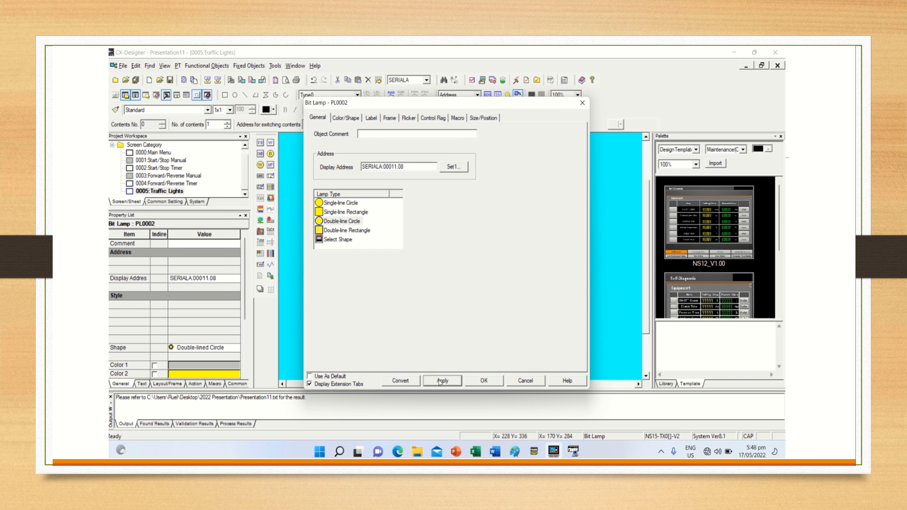
- Replace the lamp's label text with RED - ON and apply it
left_click(372, 119)
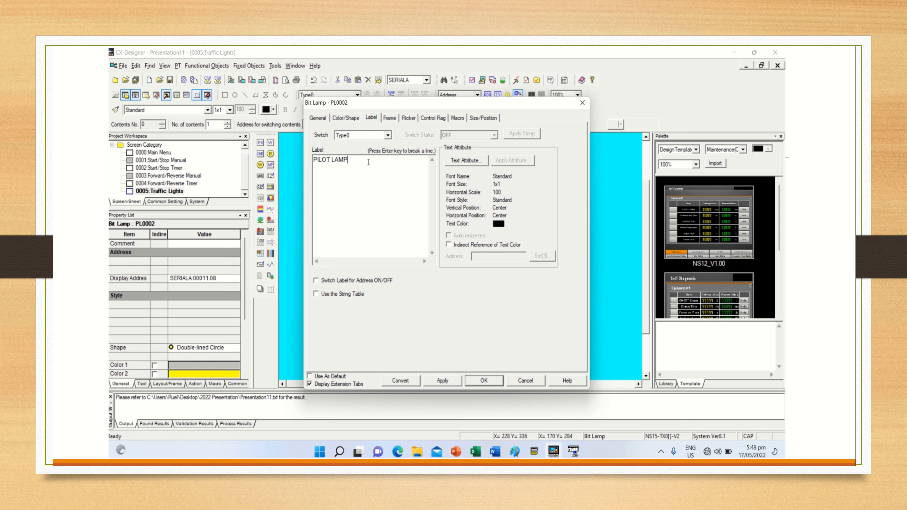
key("BackSpace")
key("BackSpace")
key("BackSpace")
key("BackSpace")
key("BackSpace")
key("BackSpace")
key("BackSpace")
key("BackSpace")
key("BackSpace")
key("BackSpace")
type("RED - ON")
left_click(441, 382)
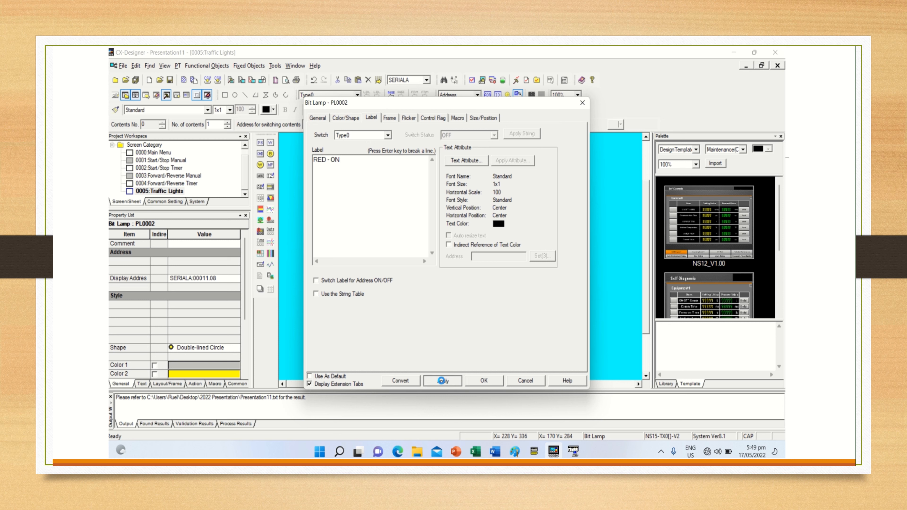
- Set the lamp's ON colour to red and accept the properties
left_click(339, 119)
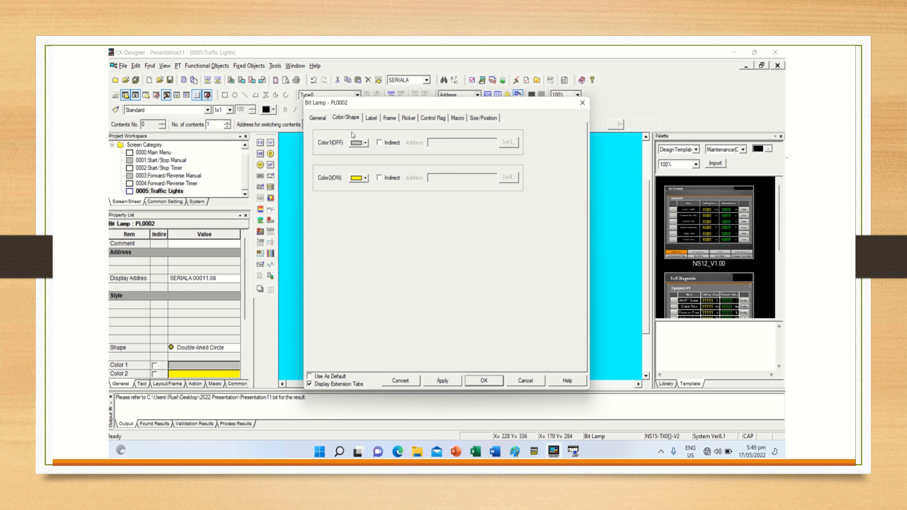
left_click(366, 178)
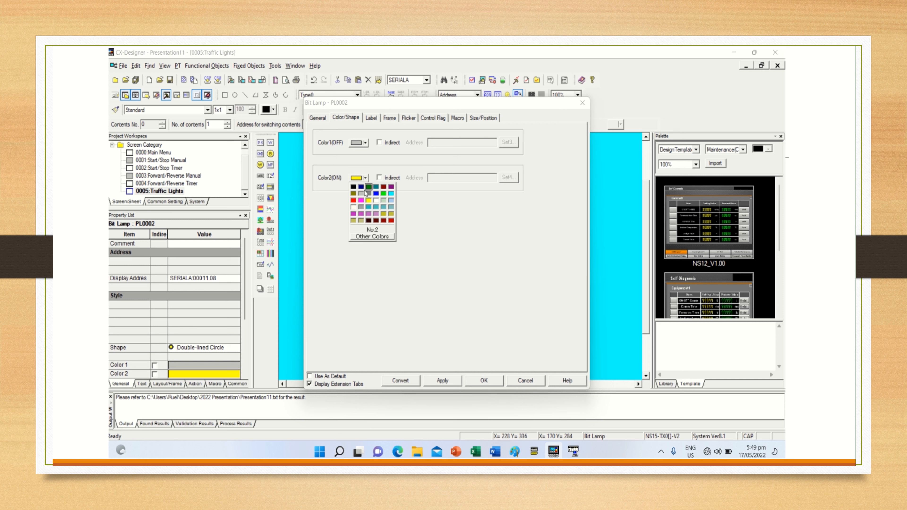
left_click(355, 201)
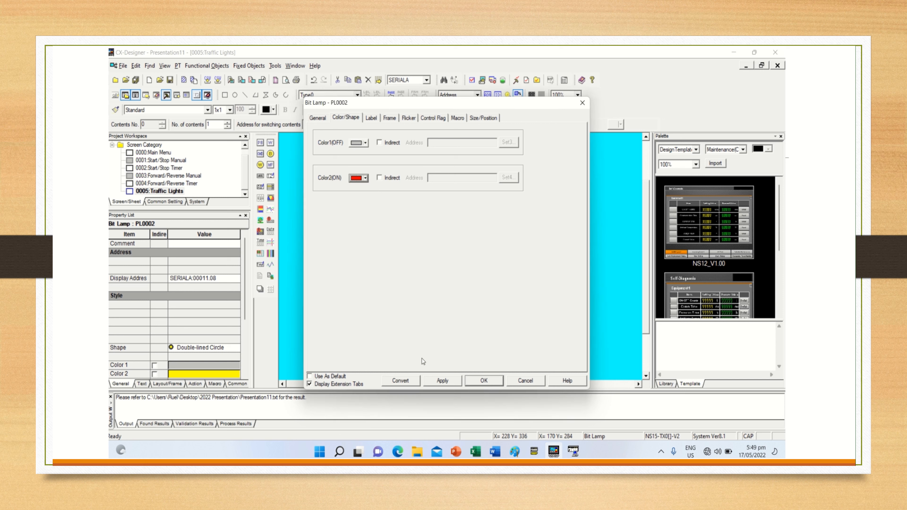
left_click(432, 381)
left_click(469, 381)
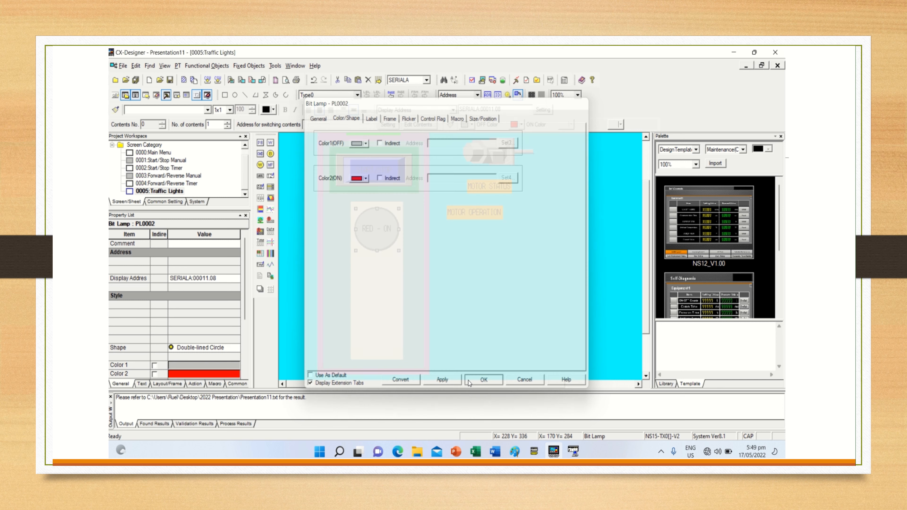
- Review the red lamp's OFF and ON colour settings, keeping them as they are
double_click(378, 244)
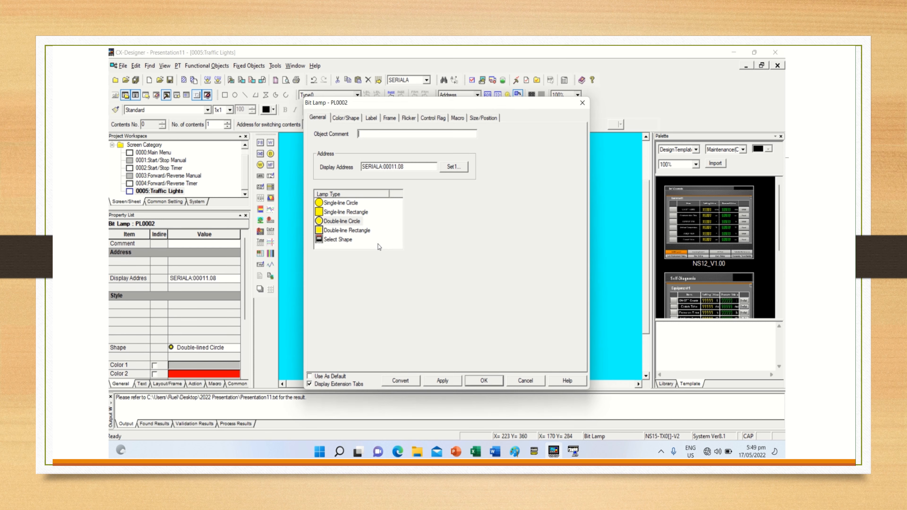
left_click(342, 120)
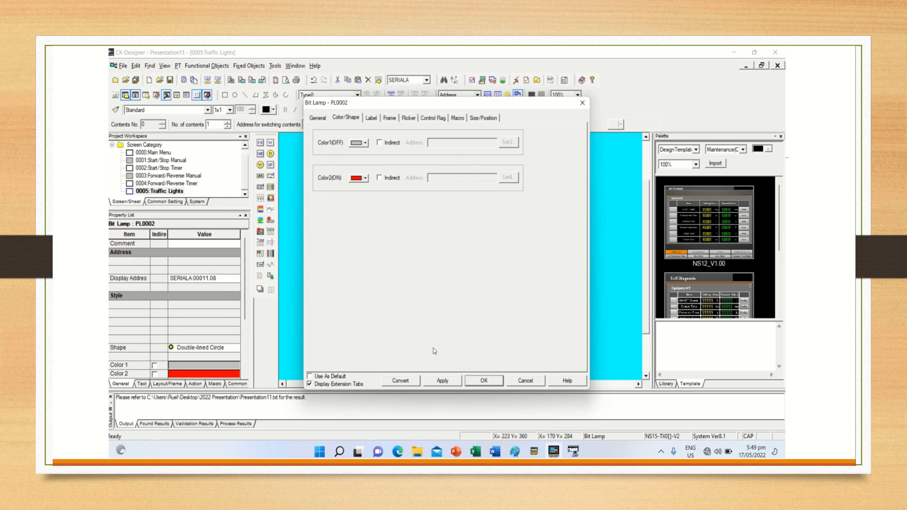
left_click(439, 382)
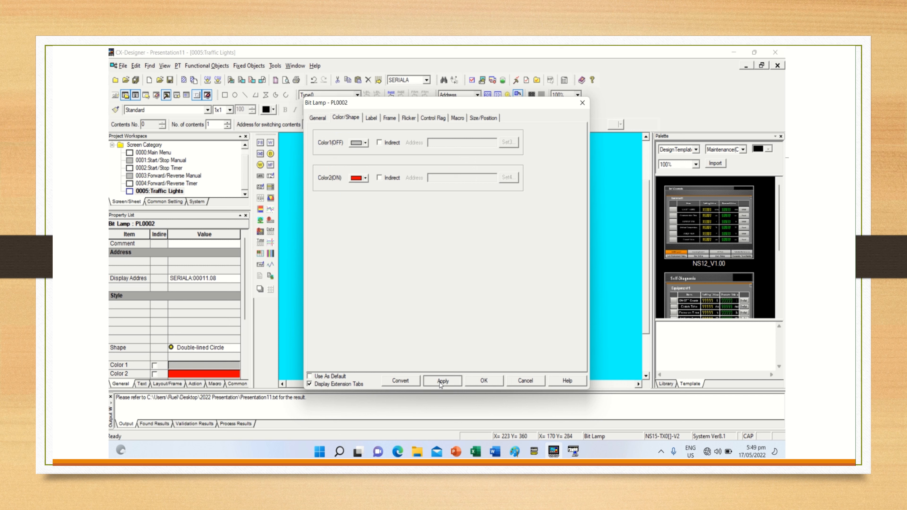
left_click(475, 380)
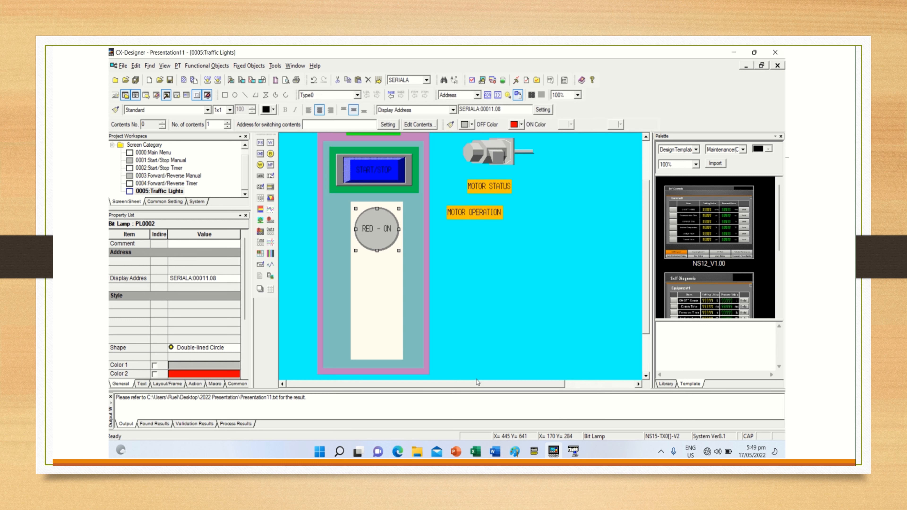
- Duplicate the red lamp and place the copy directly below the original at X 170, Y 395
right_click(372, 229)
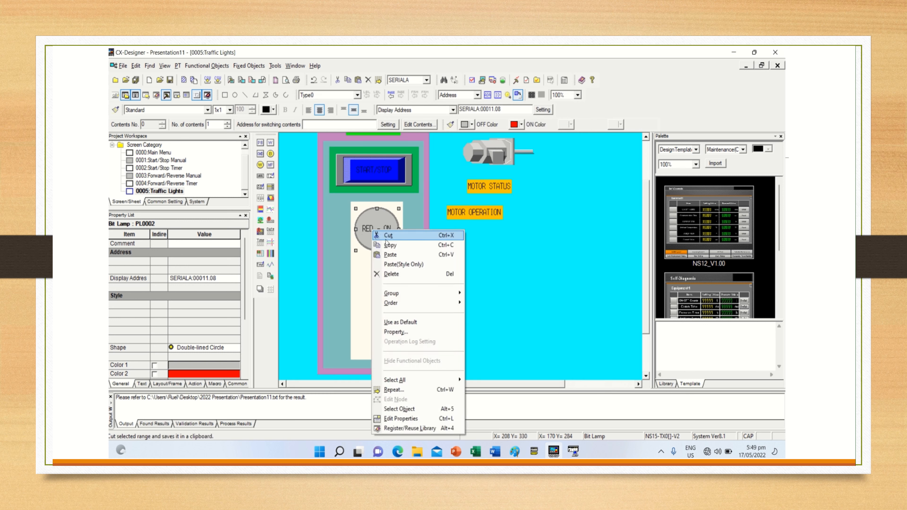
left_click(406, 247)
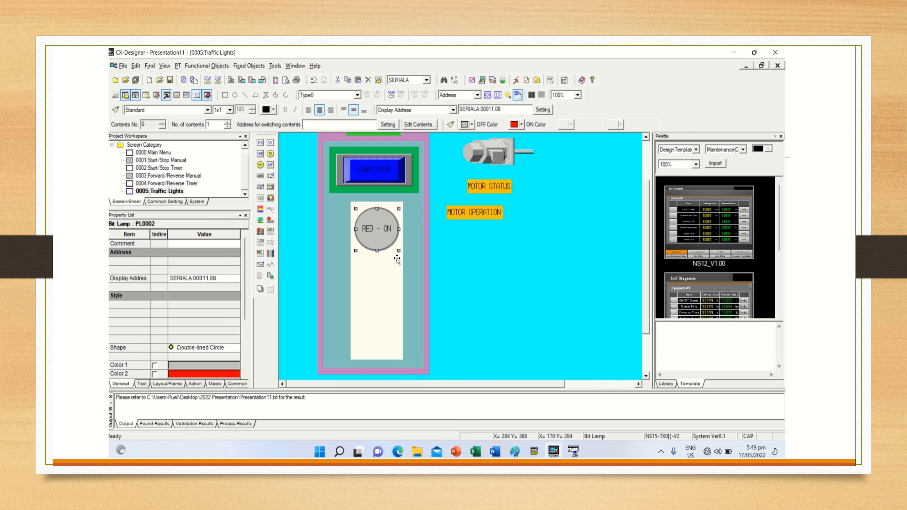
right_click(384, 288)
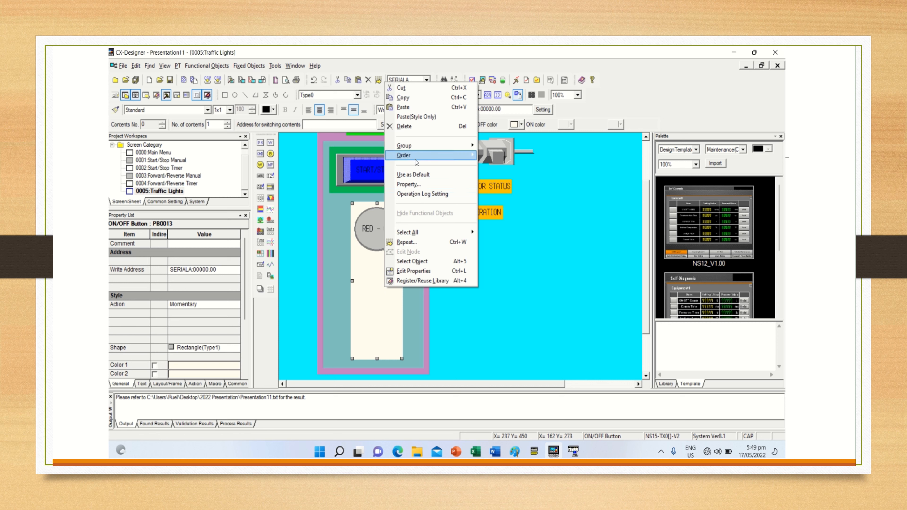
left_click(406, 107)
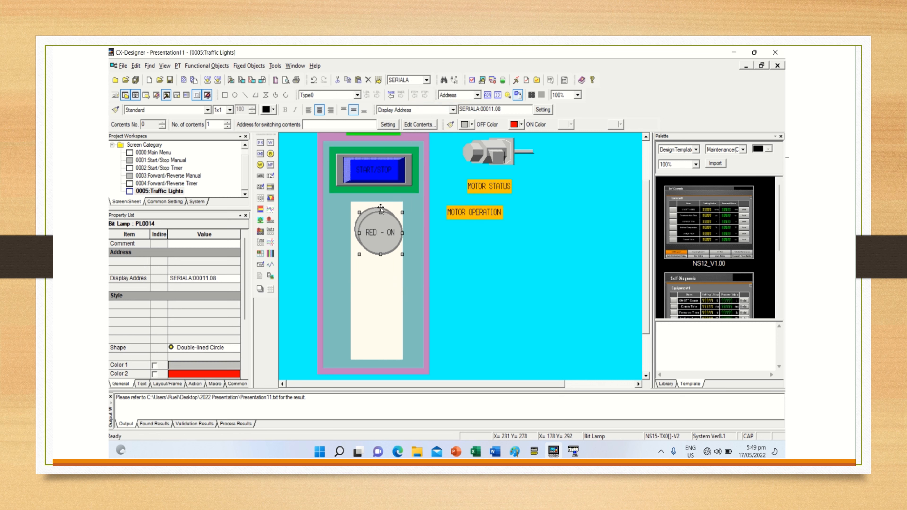
left_click_drag(382, 232, 379, 283)
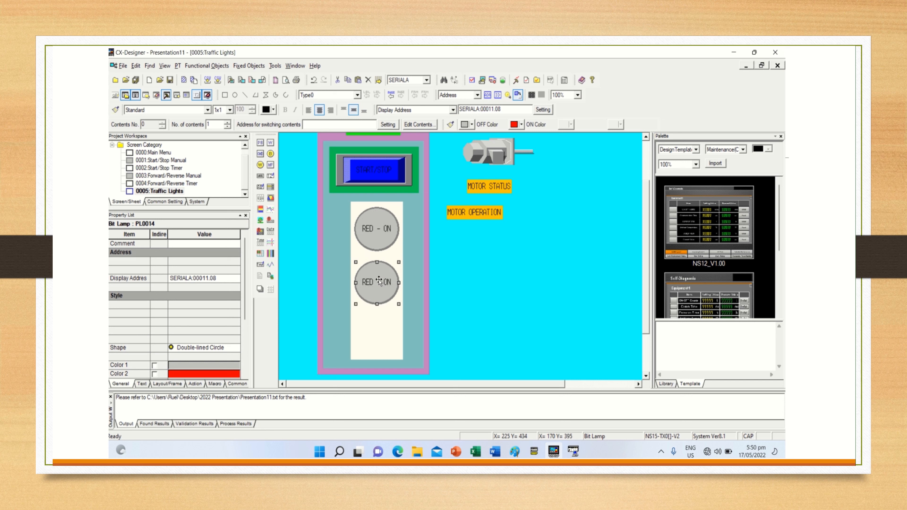
- Remove the label text from the original upper lamp and accept the change
double_click(377, 230)
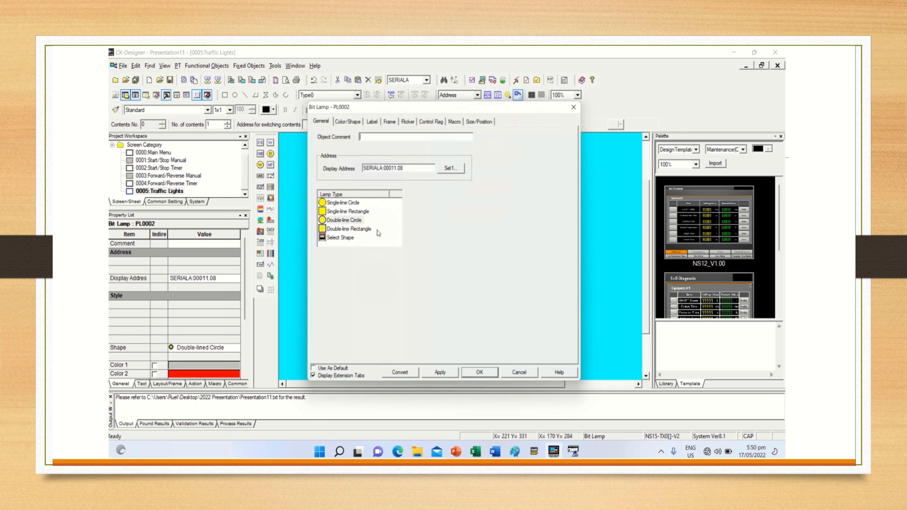
left_click(370, 119)
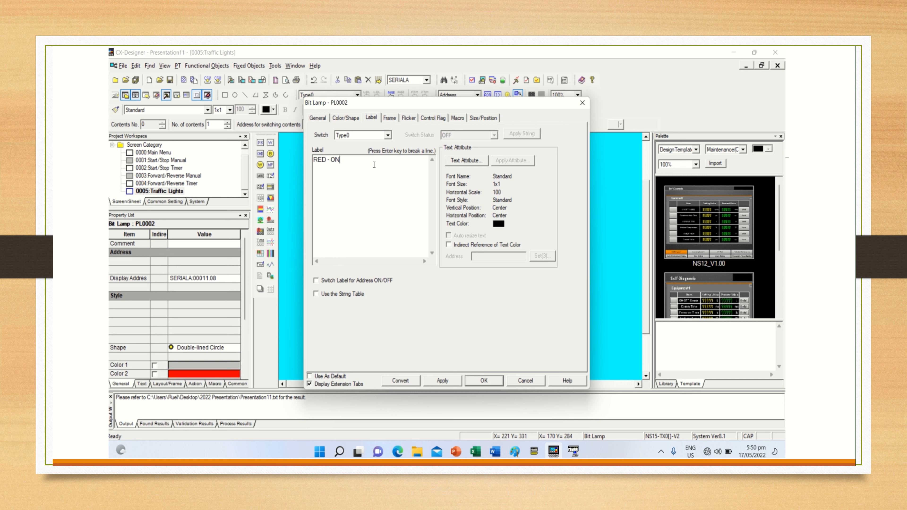
key("BackSpace")
key("BackSpace")
key("BackSpace")
key("BackSpace")
key("BackSpace")
key("BackSpace")
key("BackSpace")
key("BackSpace")
left_click(438, 381)
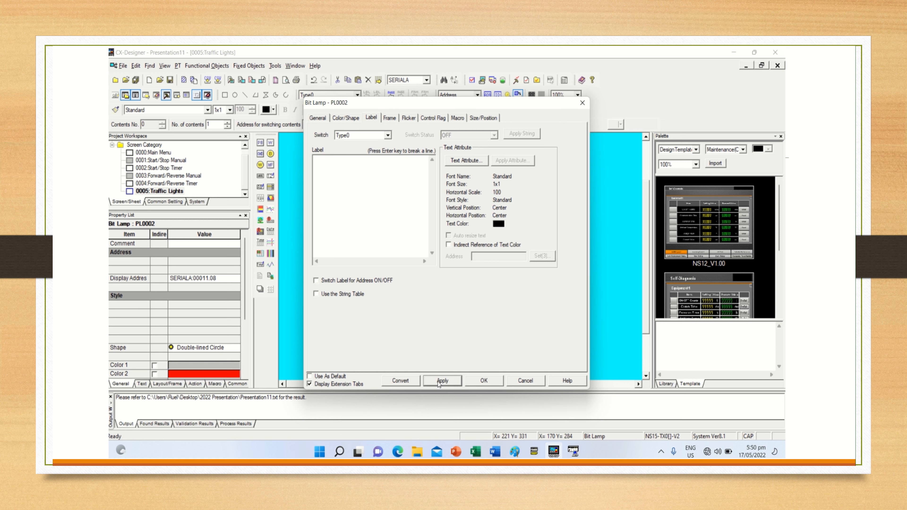
left_click(475, 379)
- Clear the RED - ON label from the duplicated lower lamp and accept the change
double_click(372, 284)
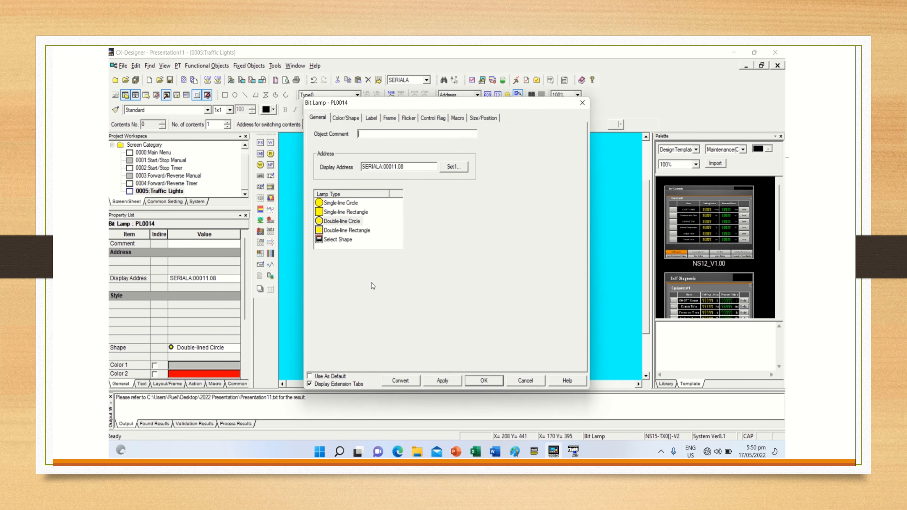
left_click(371, 119)
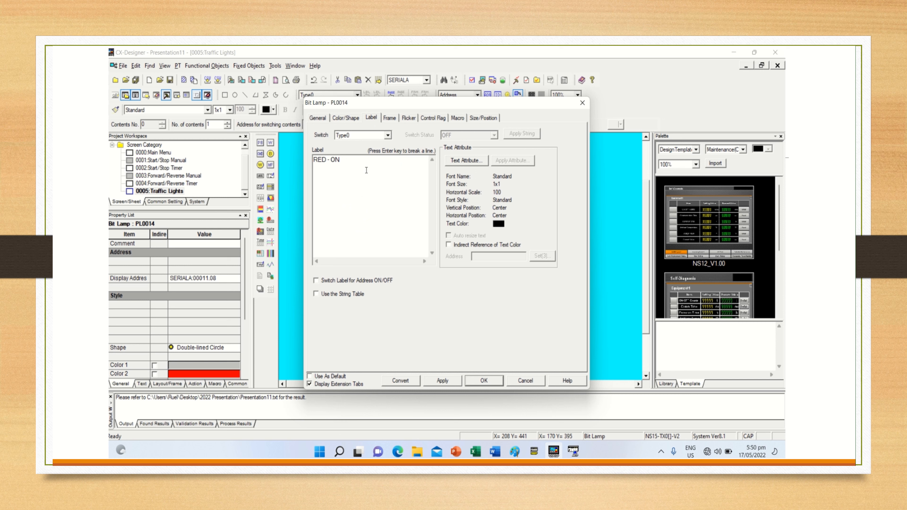
key("BackSpace")
key("BackSpace")
key("BackSpace")
key("BackSpace")
key("BackSpace")
key("BackSpace")
key("BackSpace")
key("BackSpace")
left_click(442, 382)
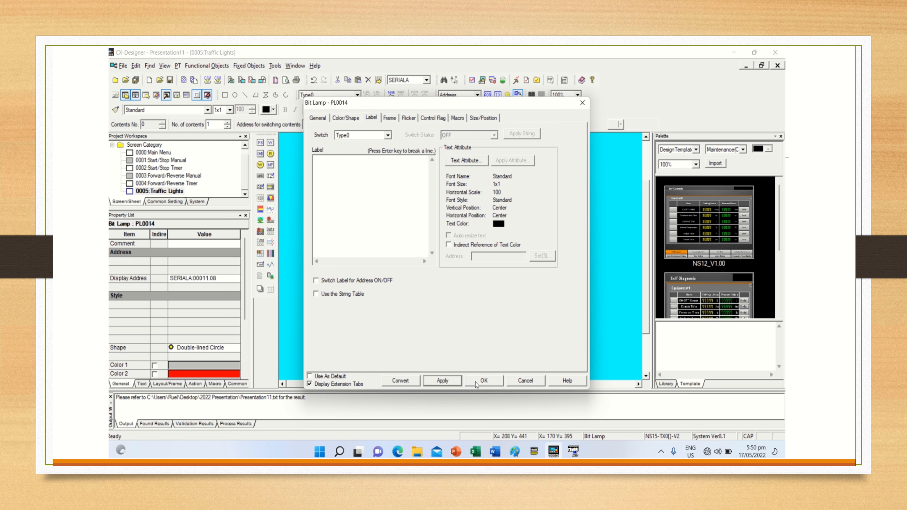
left_click(483, 381)
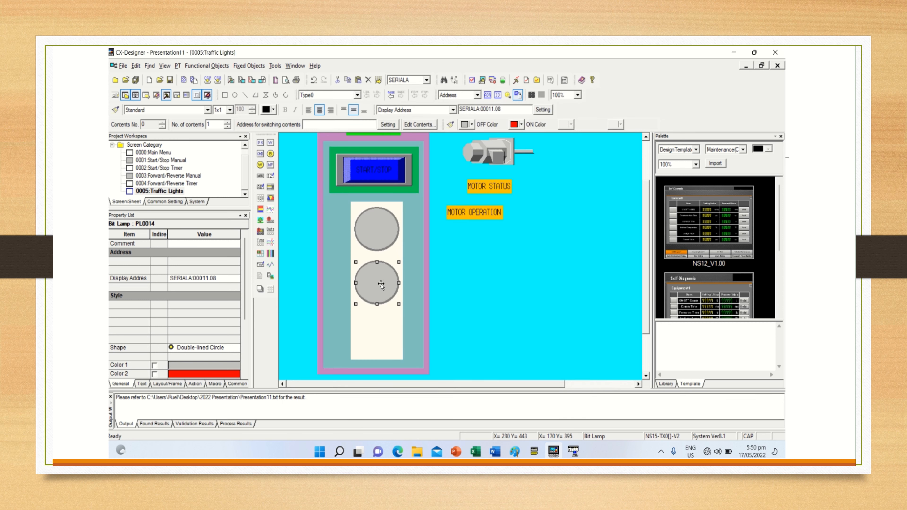
- Move the second signal lamp up to Y 388 and set its ON colour to green, applying the change
left_click_drag(381, 284, 381, 281)
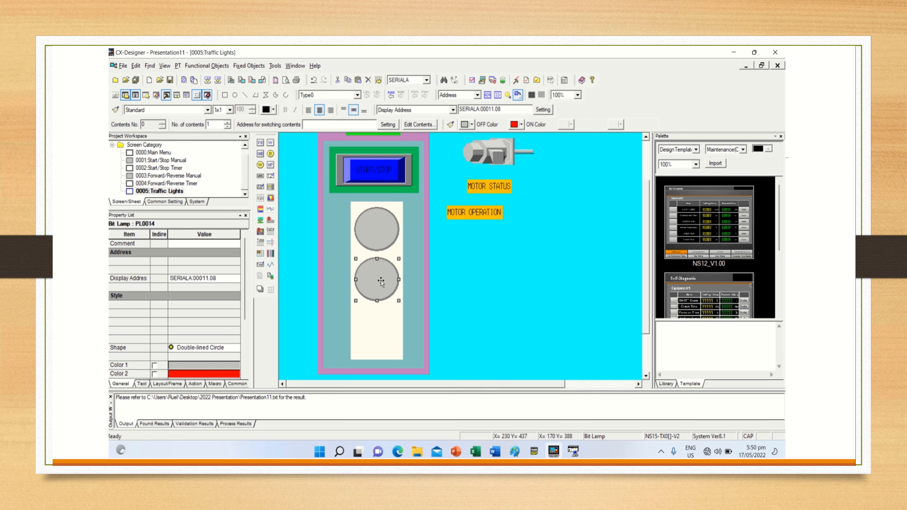
double_click(381, 282)
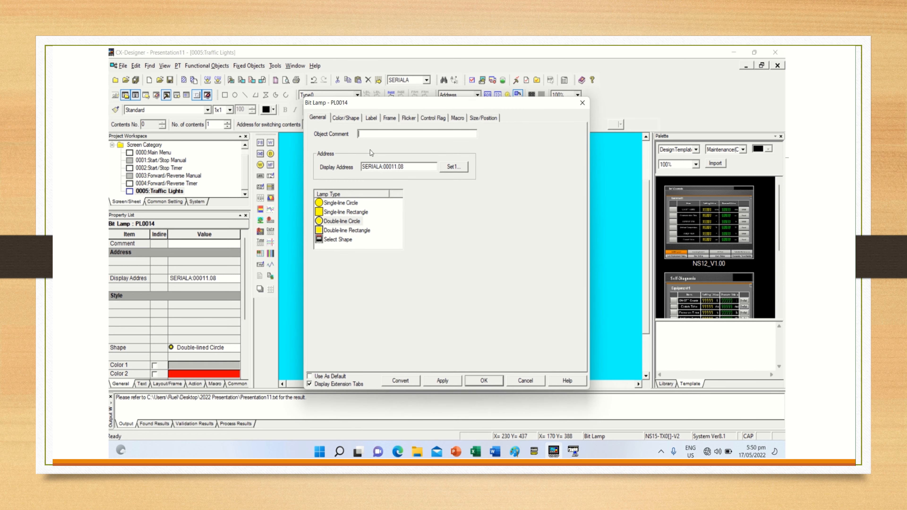
left_click(534, 452)
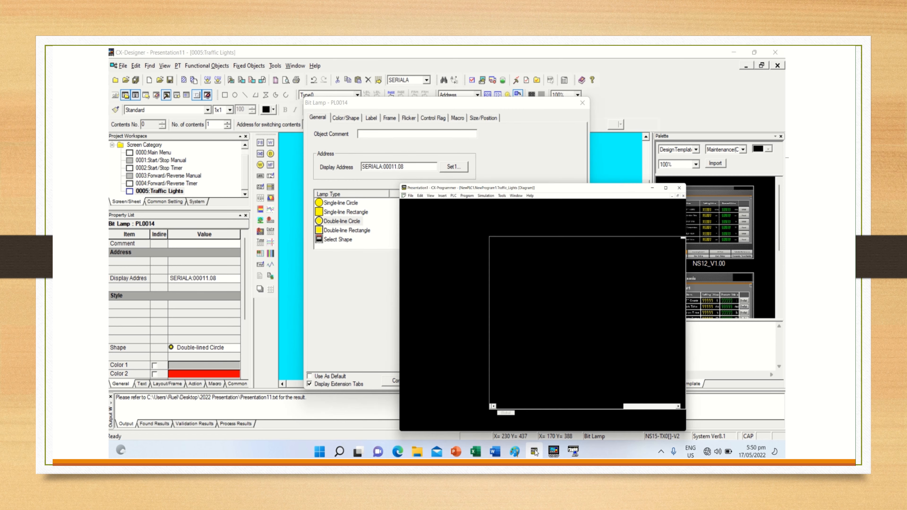
left_click(535, 451)
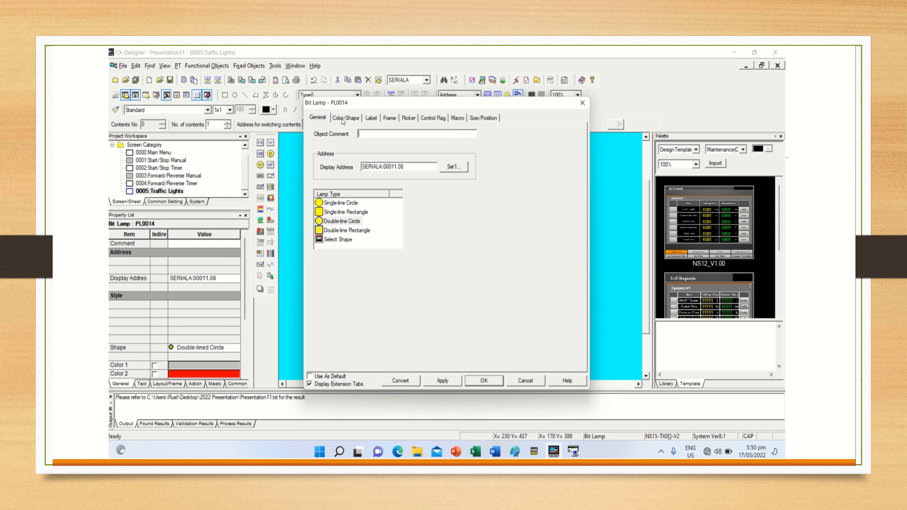
left_click(342, 221)
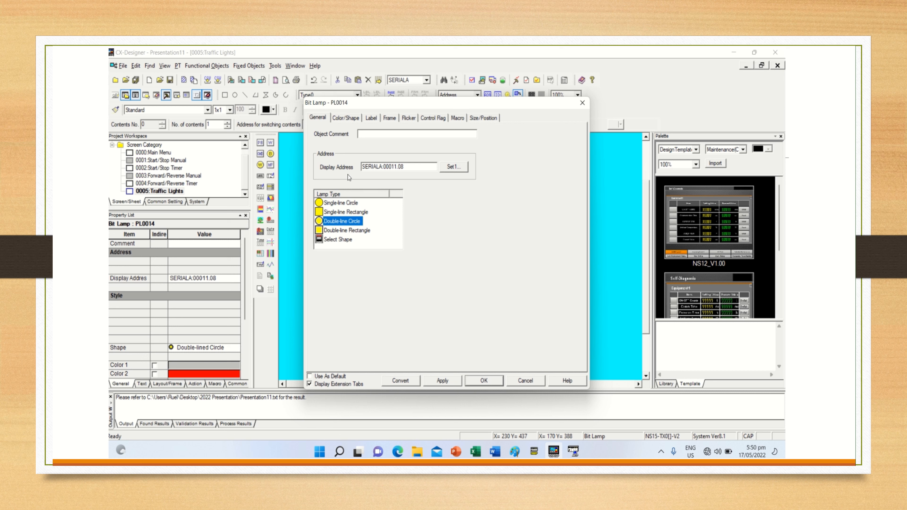
left_click(338, 118)
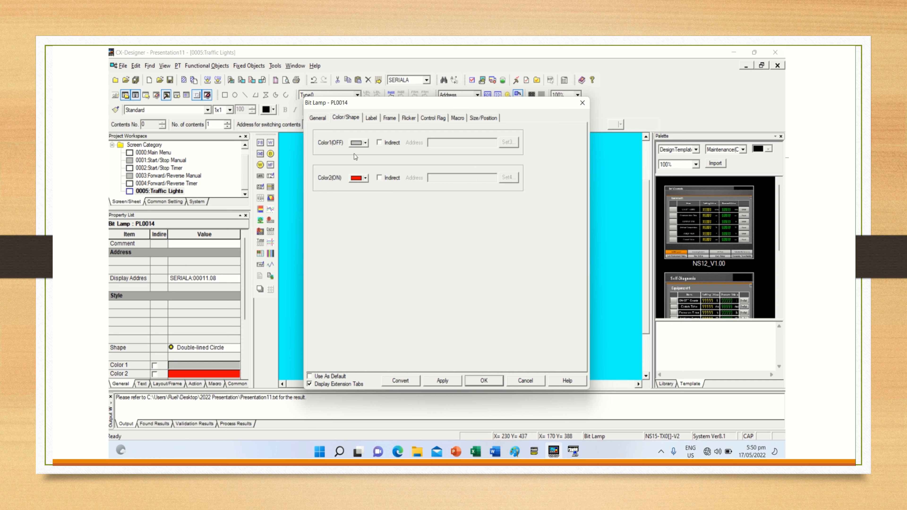
left_click(365, 177)
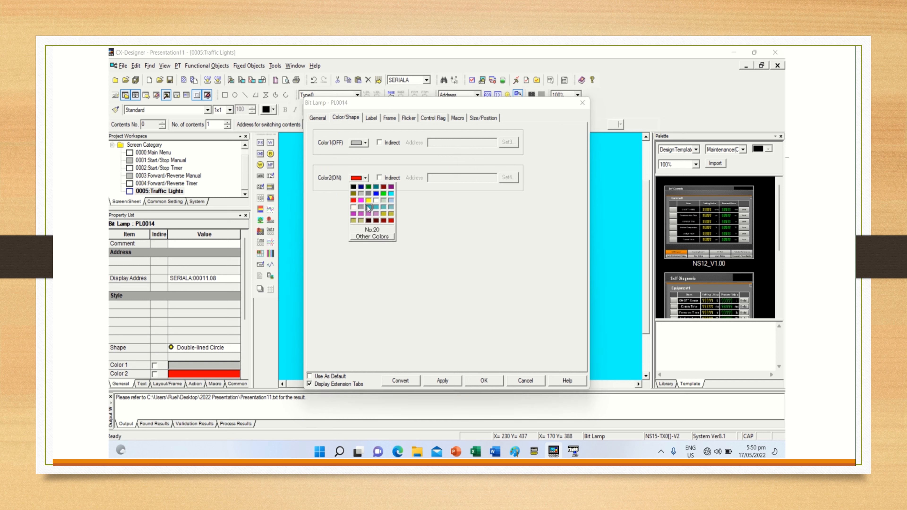
left_click(384, 194)
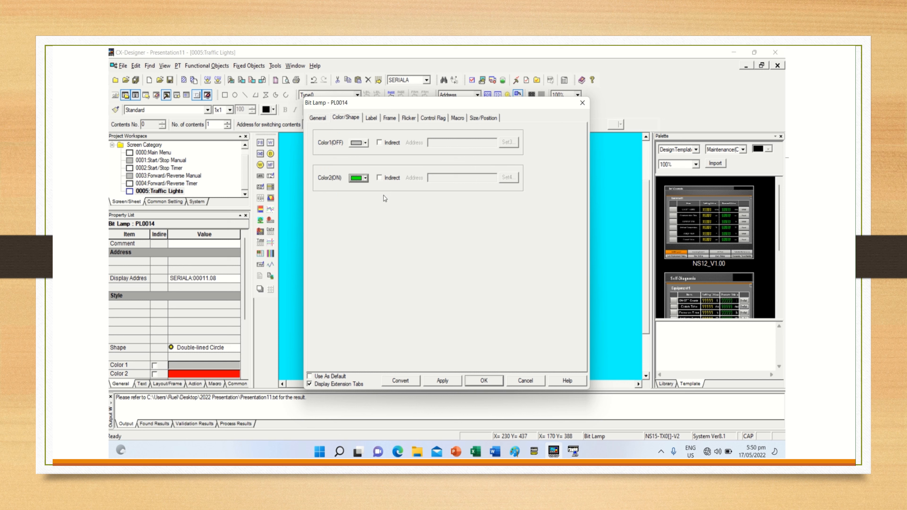
left_click(438, 380)
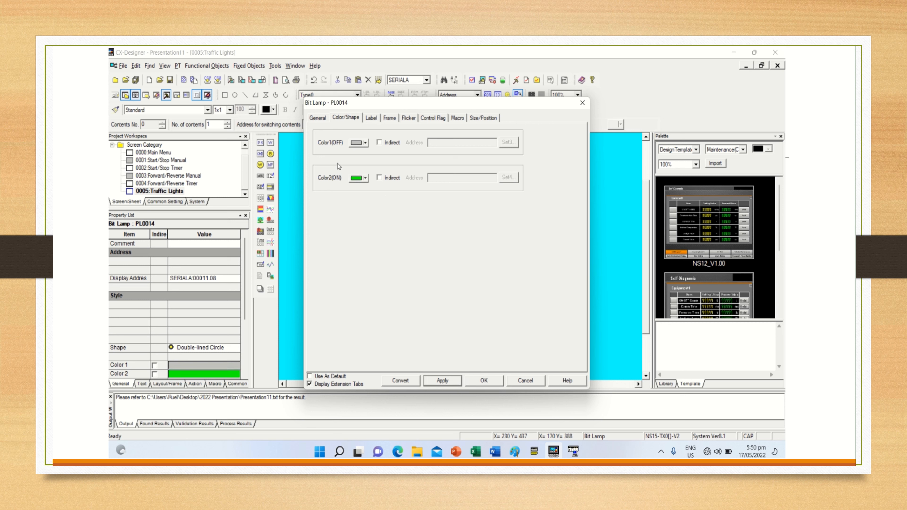
- Check the green light's output in the CX-Programmer ladder, and set the second lamp's display address to word 11, bit 9 in CX-Designer
left_click(318, 118)
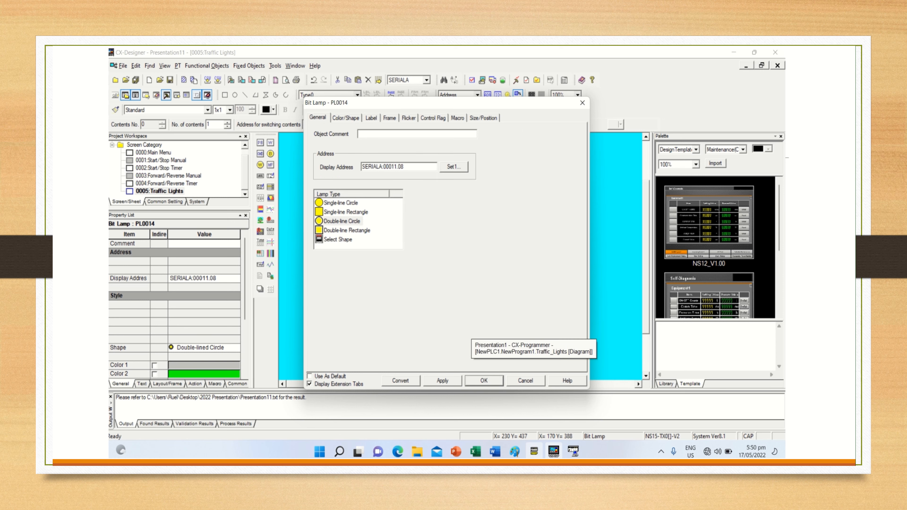
left_click(533, 452)
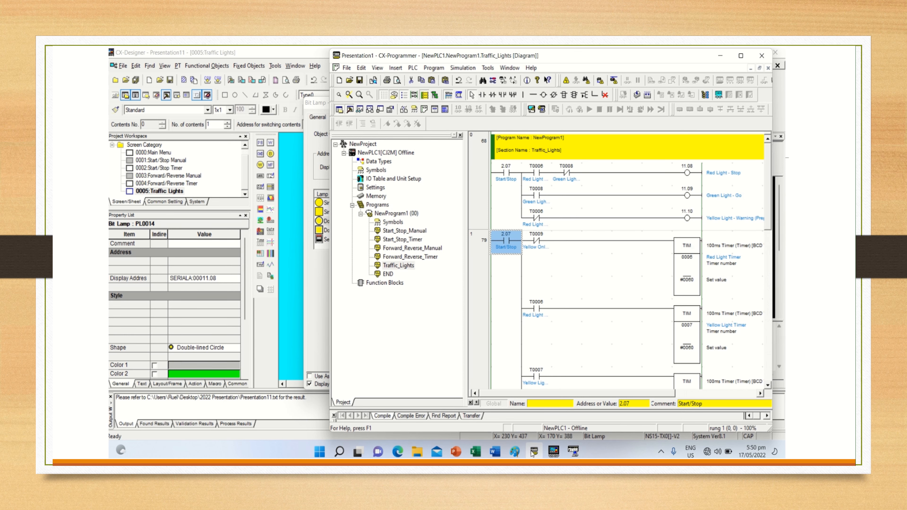
left_click(553, 451)
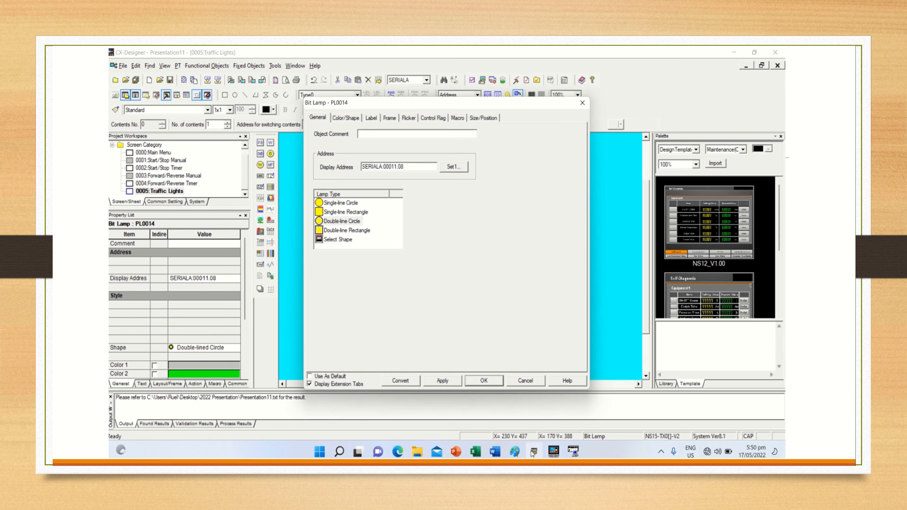
left_click(454, 166)
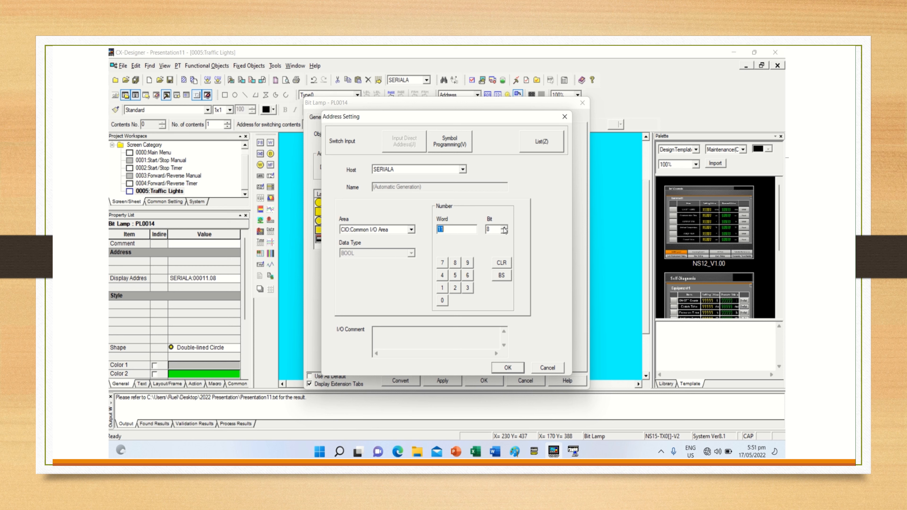
left_click(504, 227)
left_click(500, 367)
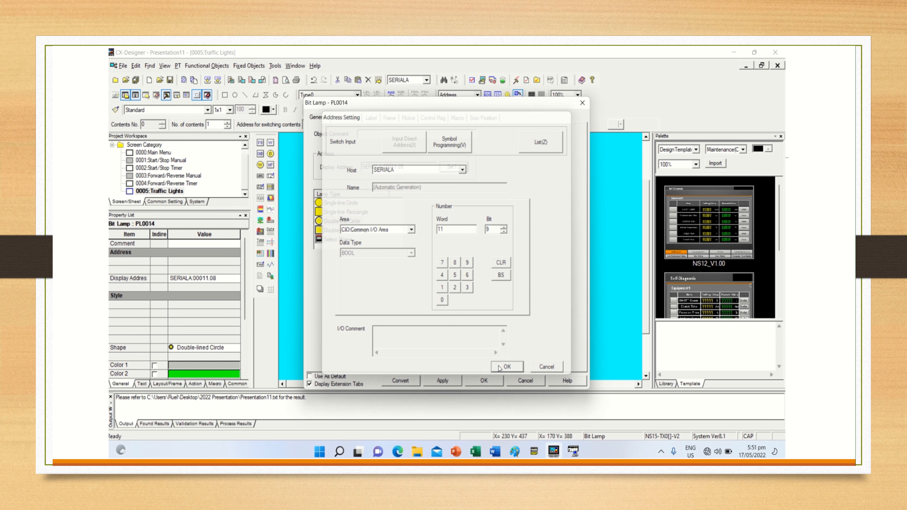
left_click(471, 381)
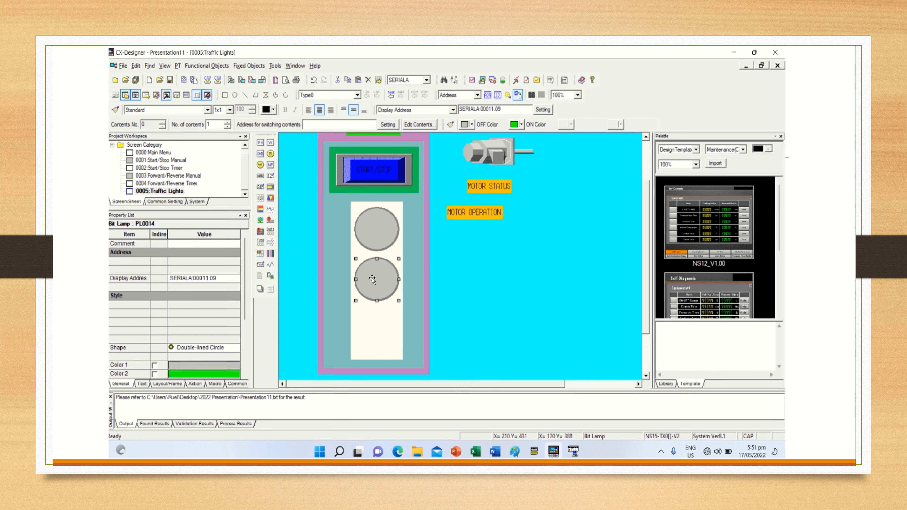
- Duplicate the second lamp and place the copy below it at X 172, Y 497
right_click(371, 279)
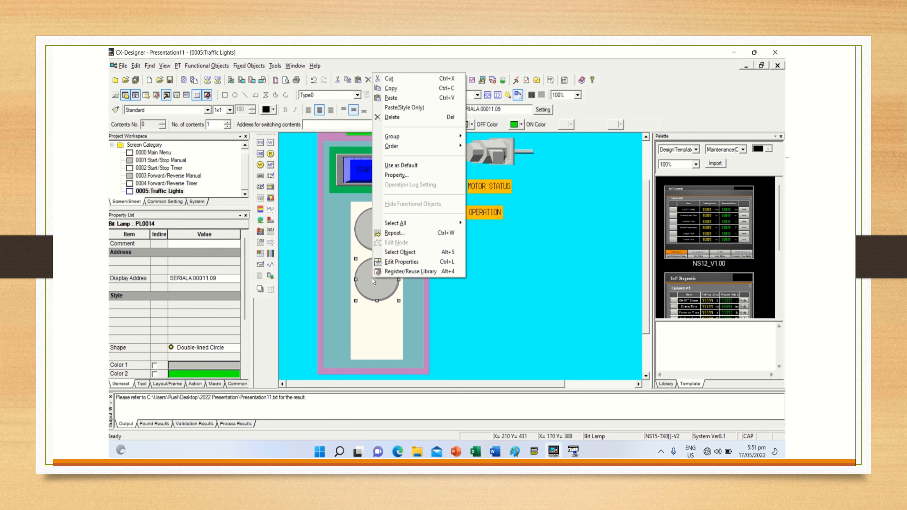
left_click(397, 88)
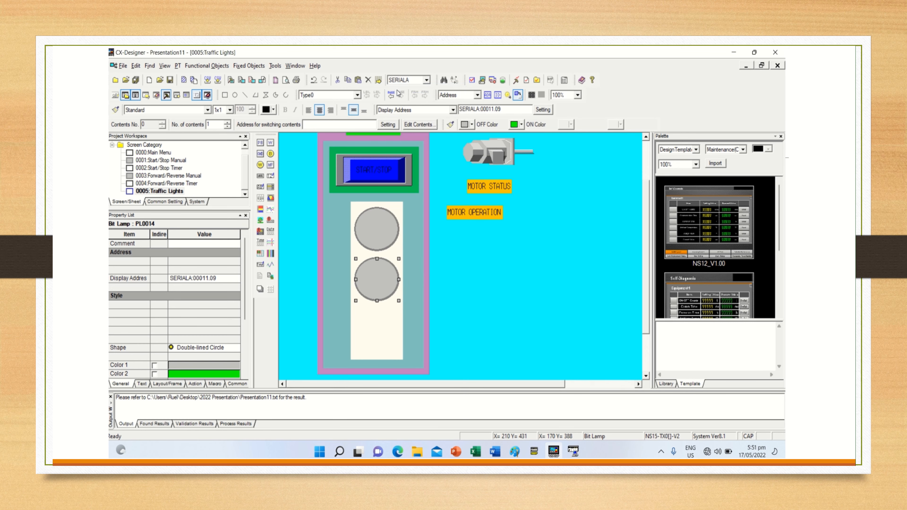
left_click(379, 332)
right_click(379, 332)
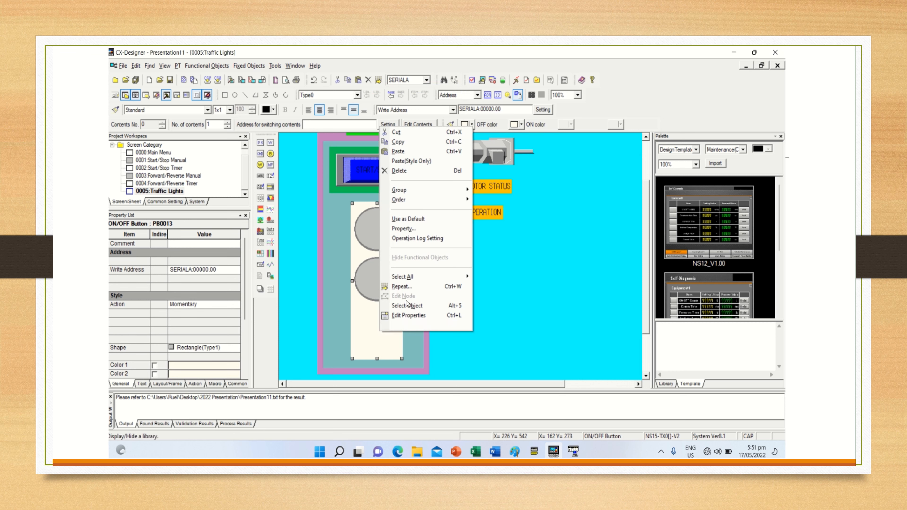
left_click(406, 153)
left_click_drag(389, 283, 385, 332)
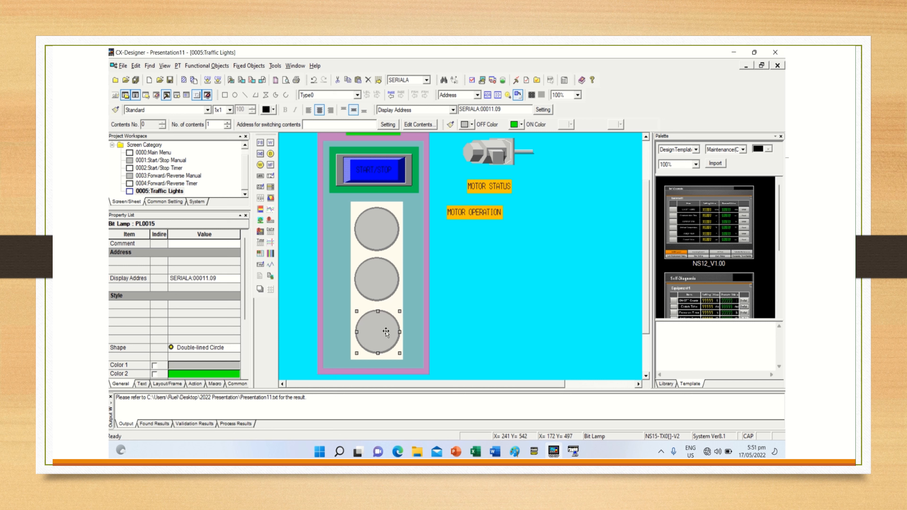
- Set the third lamp's display address to word 11, bit 10 of the CIO area
double_click(384, 331)
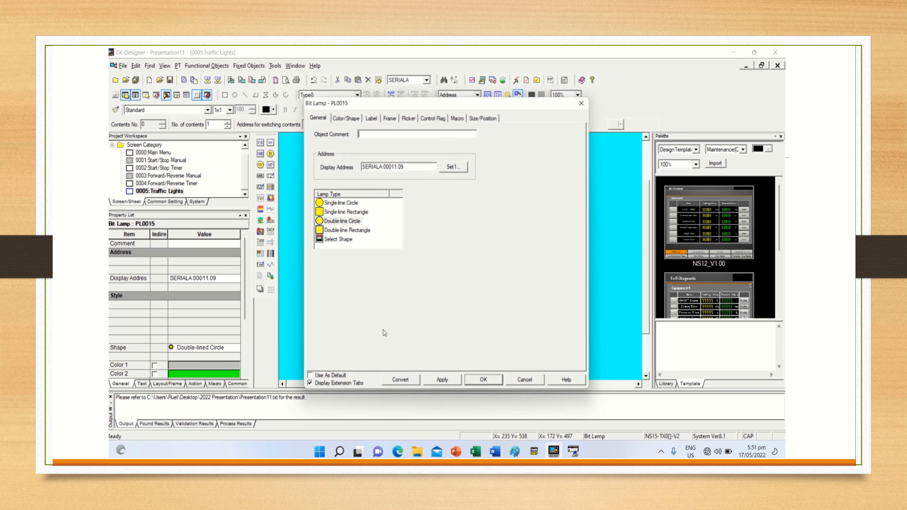
left_click(450, 168)
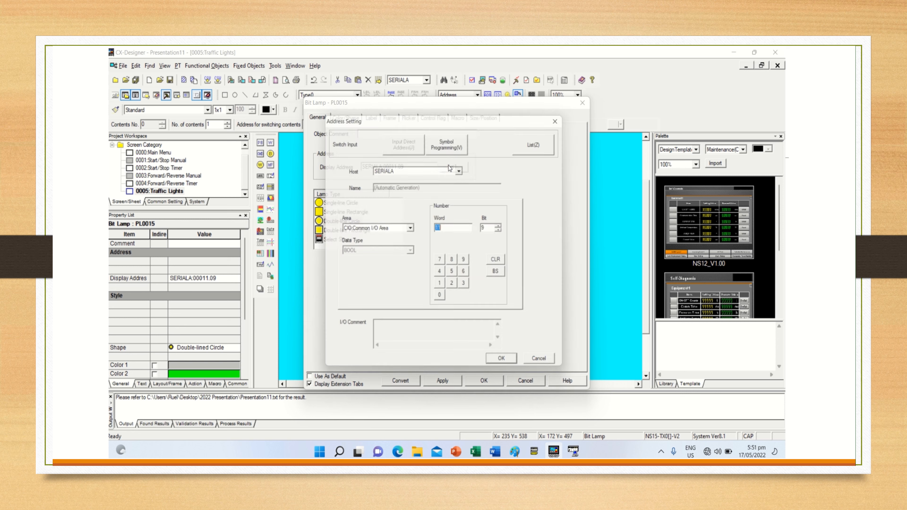
left_click(504, 228)
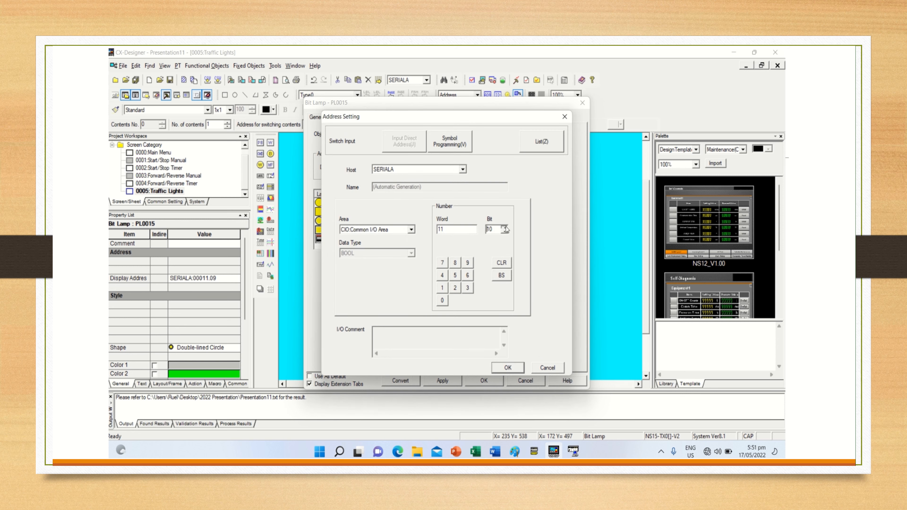
left_click(499, 369)
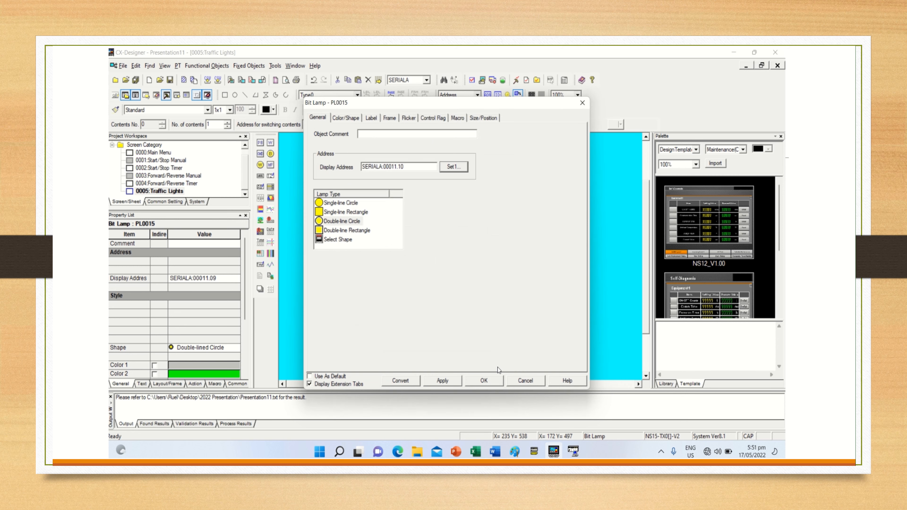
- Set the third lamp's ON colour to yellow and accept its properties
left_click(345, 118)
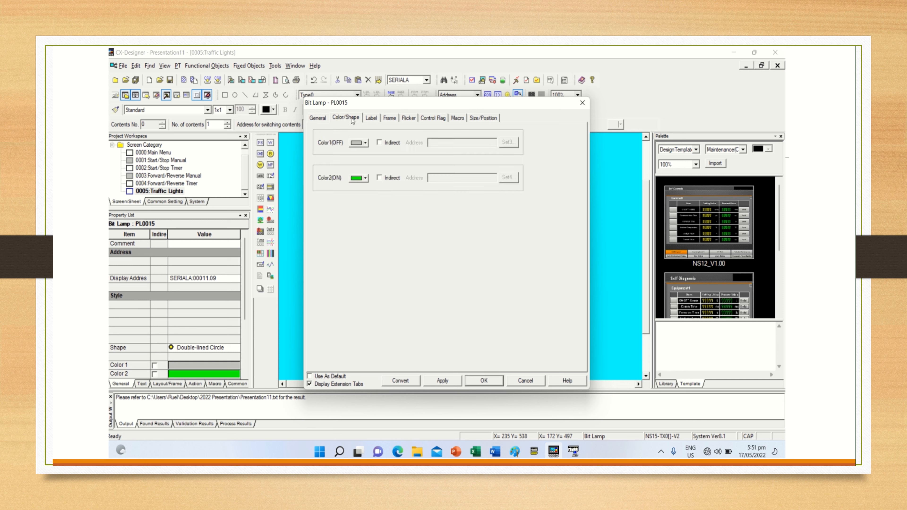
left_click(364, 178)
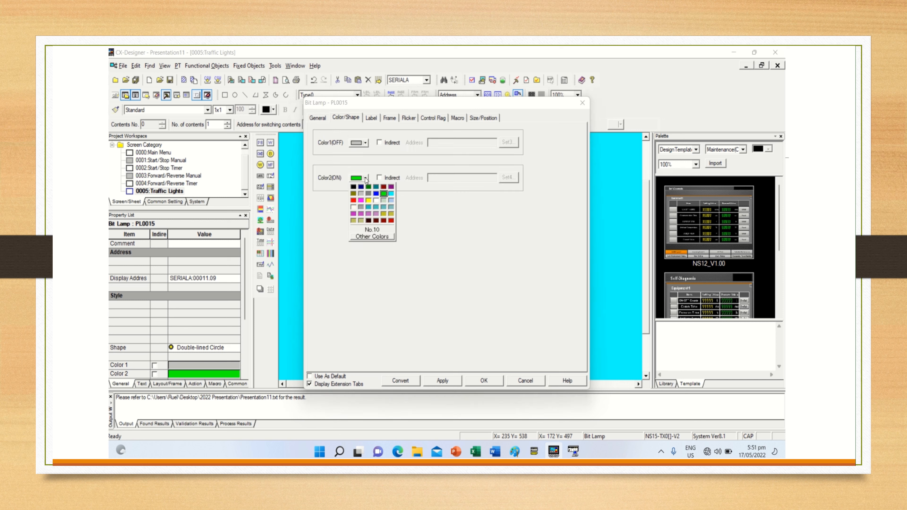
left_click(368, 200)
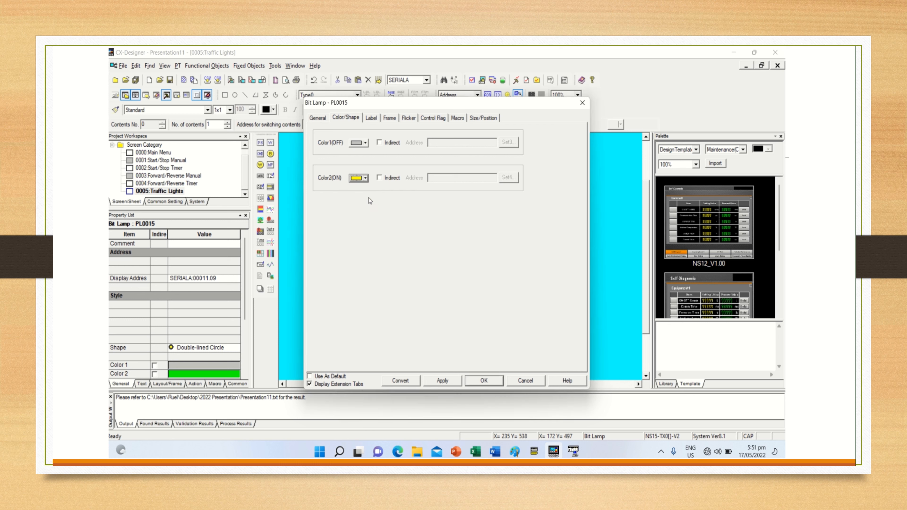
left_click(443, 380)
left_click(471, 383)
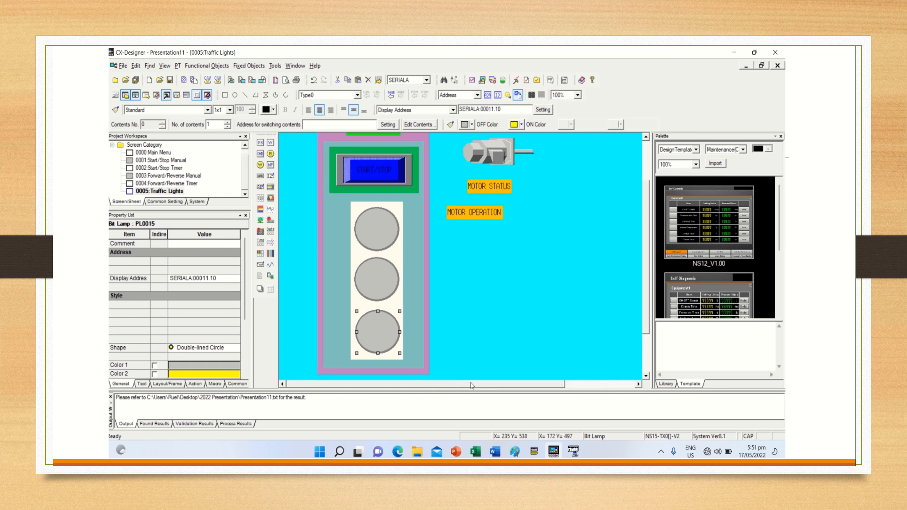
- Nudge the middle lamp up to Y 382 and the upper lamp up slightly to tighten their spacing
left_click(377, 277)
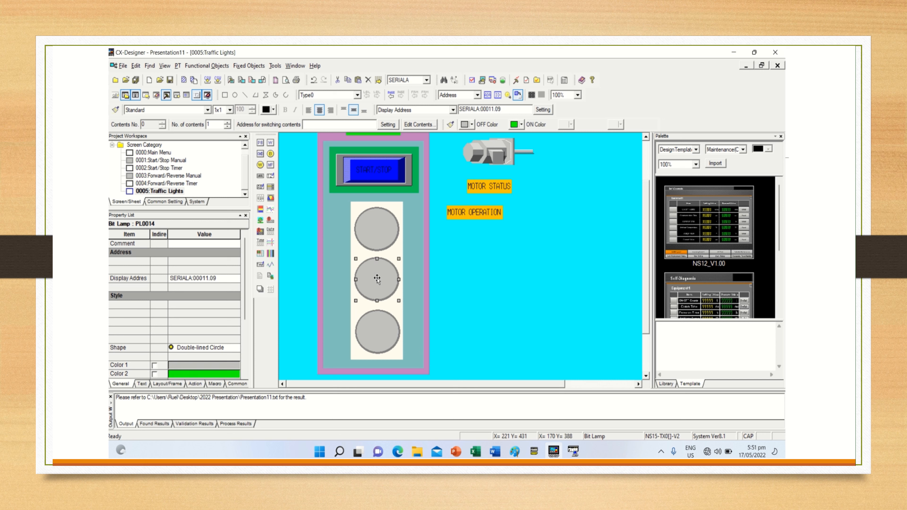
key("Up")
key("Up")
key("Up")
key("Up")
key("Up")
key("Up")
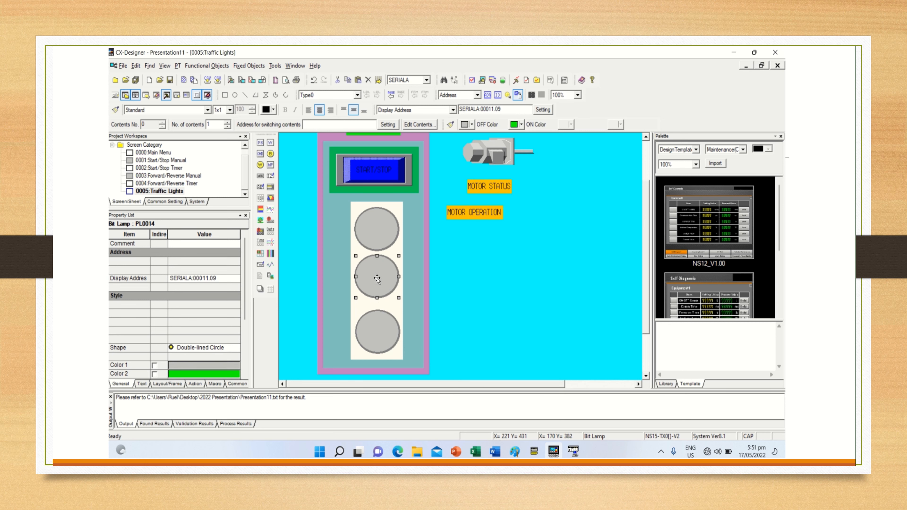
left_click(382, 227)
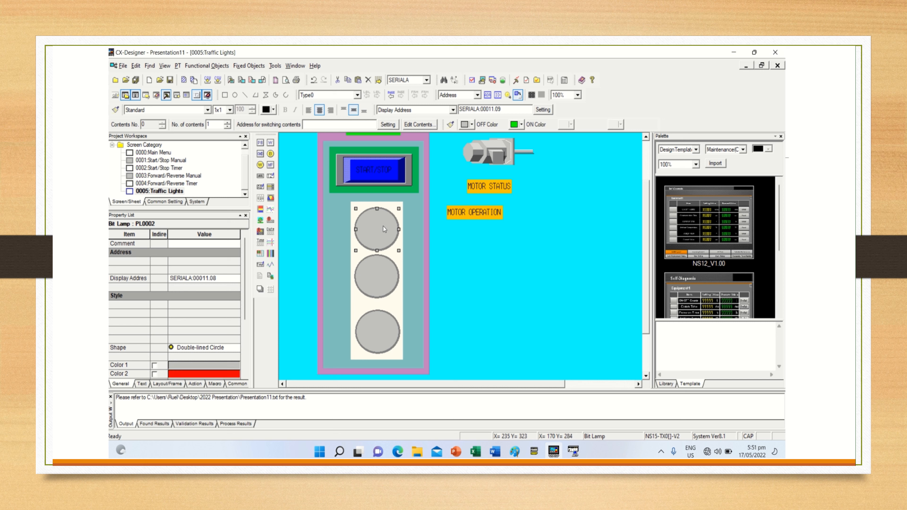
key("Up")
left_click(380, 275)
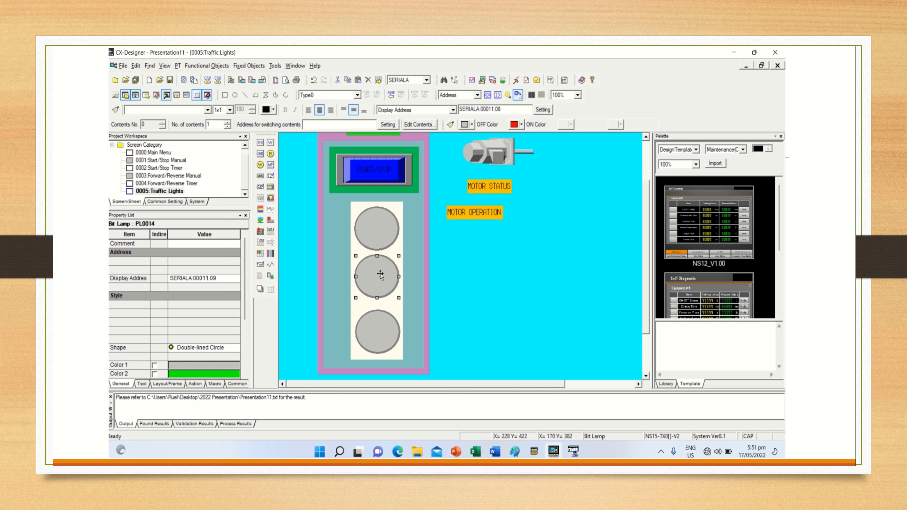
- Nudge the bottom lamp to X 170, Y 481 so it lines up with the two lamps above
left_click(376, 325)
key("Up")
key("Up")
key("Up")
key("Up")
key("Up")
key("Up")
key("Up")
key("Up")
key("Up")
key("Up")
key("Up")
key("Up")
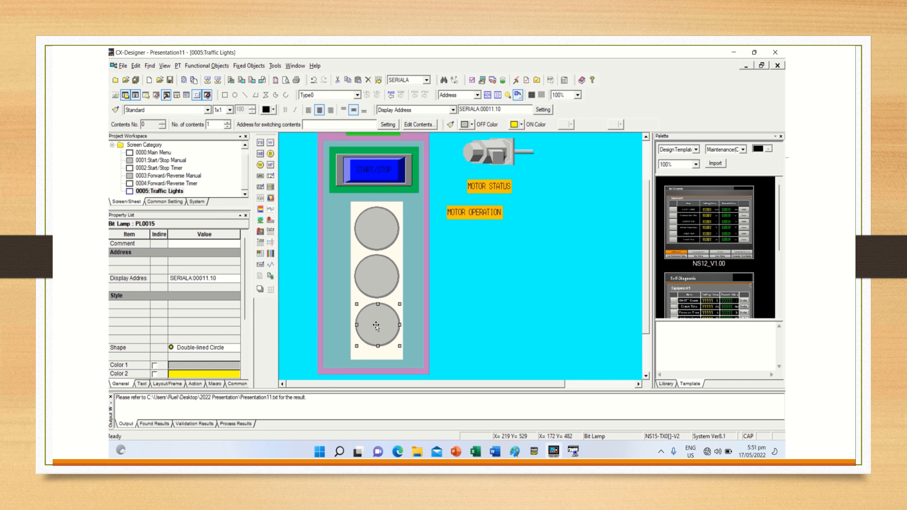
key("Left")
key("Left")
key("Up")
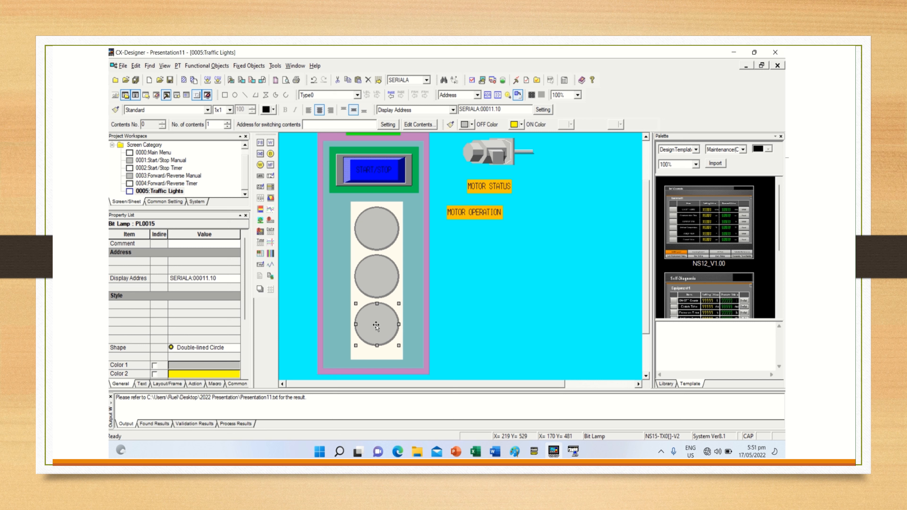
- Shorten the white backing rectangle by raising its lower edge to just below the bottom lamp
left_click(360, 359)
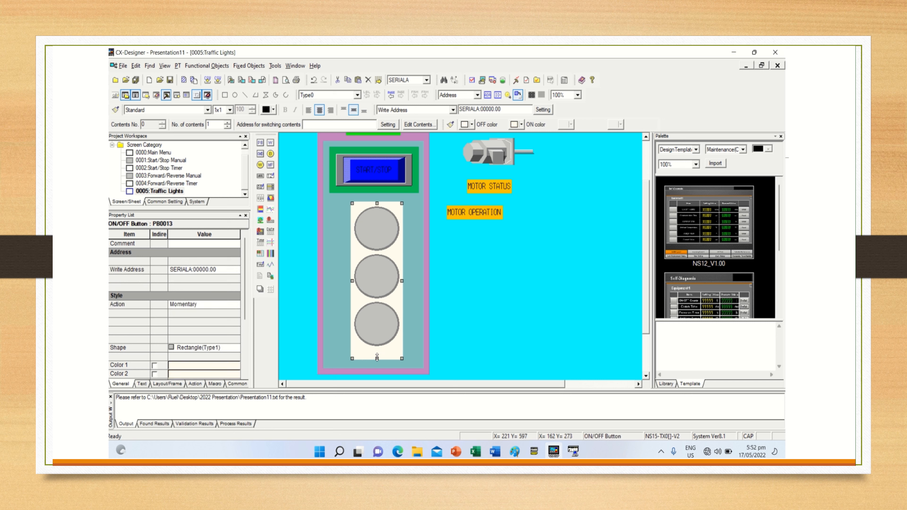
left_click_drag(376, 357, 378, 349)
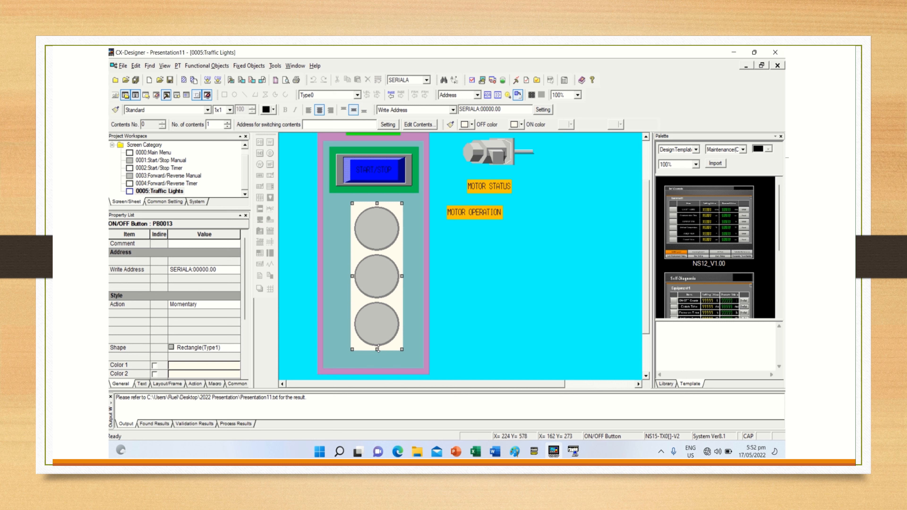
- Shorten the teal panel and the pink panel behind it by raising their lower edges to just below the white lamp backing
left_click(376, 367)
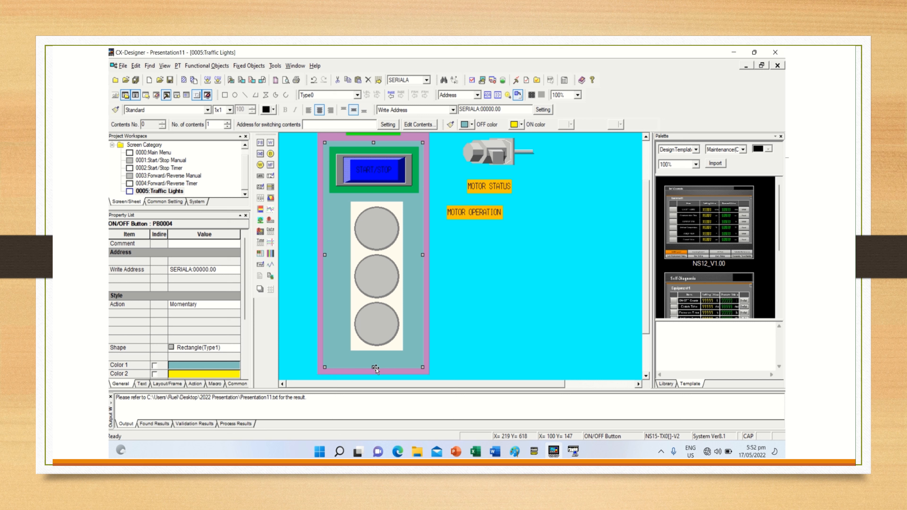
left_click_drag(373, 366, 377, 358)
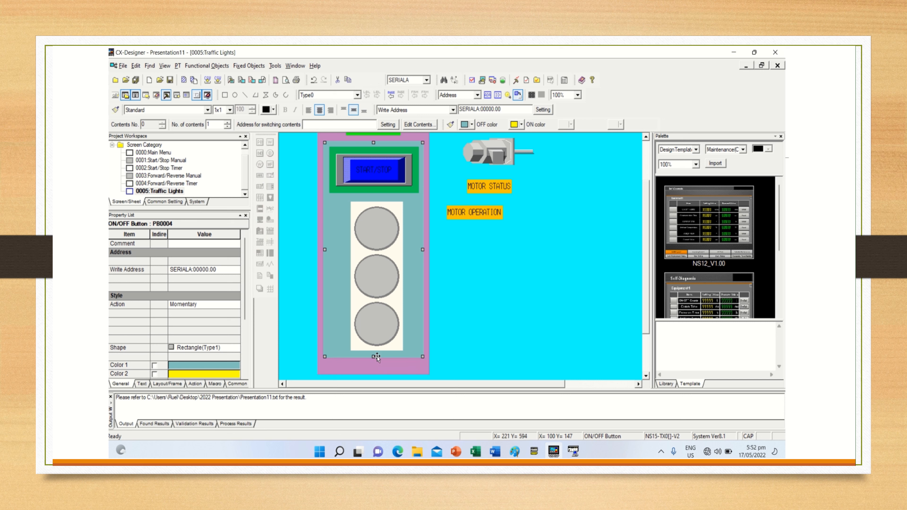
left_click(381, 370)
left_click_drag(373, 373, 377, 362)
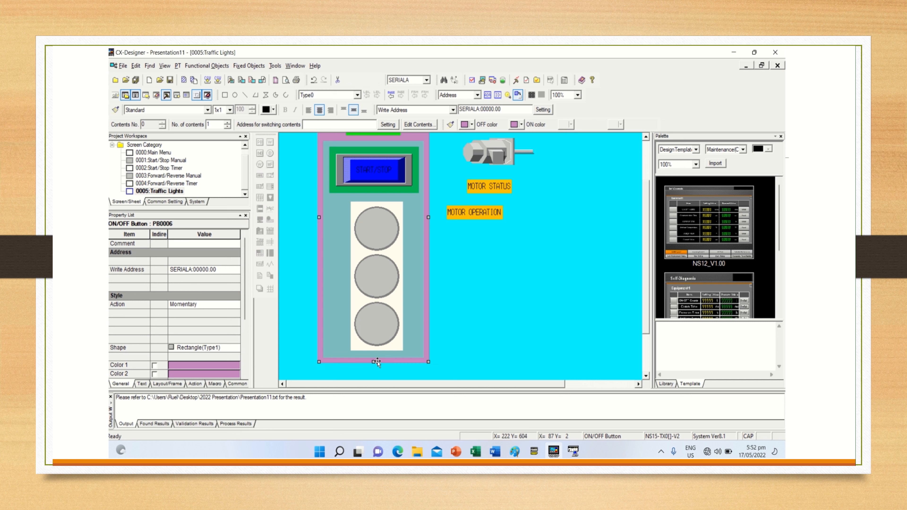
- Delete the motor picture lamp above the MOTOR STATUS label
left_click(498, 339)
left_click(491, 158)
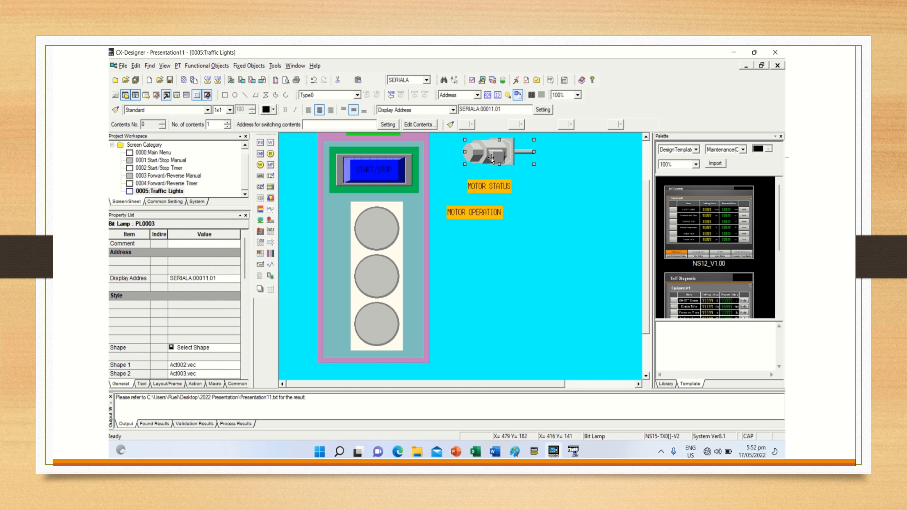
key("Delete")
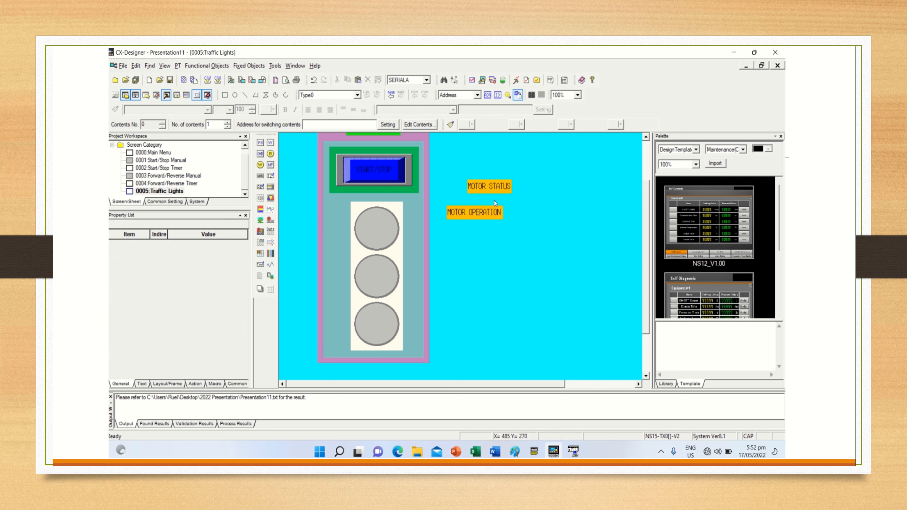
- Replace the MOTOR STATUS label's text with "TRAFFIC LIGHTS"
left_click(646, 139)
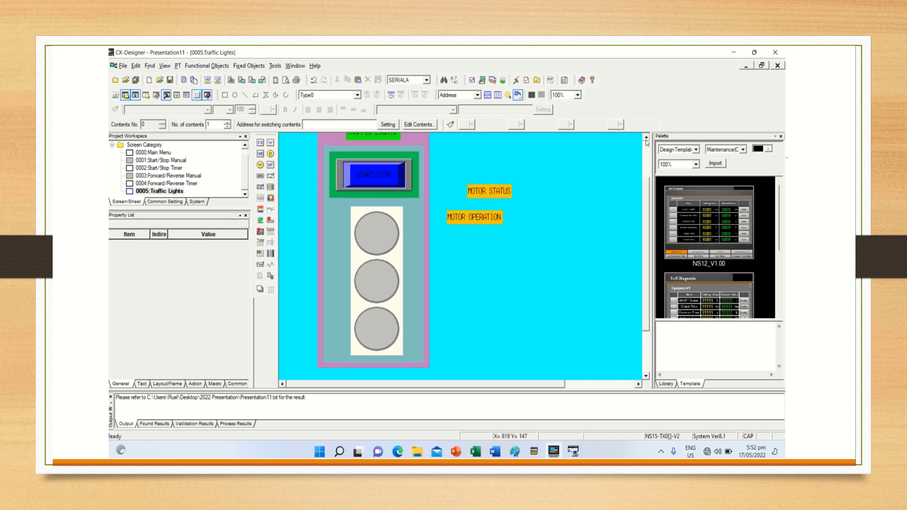
left_click(645, 139)
left_click(646, 139)
left_click(646, 140)
left_click(646, 140)
left_click(646, 139)
left_click(646, 139)
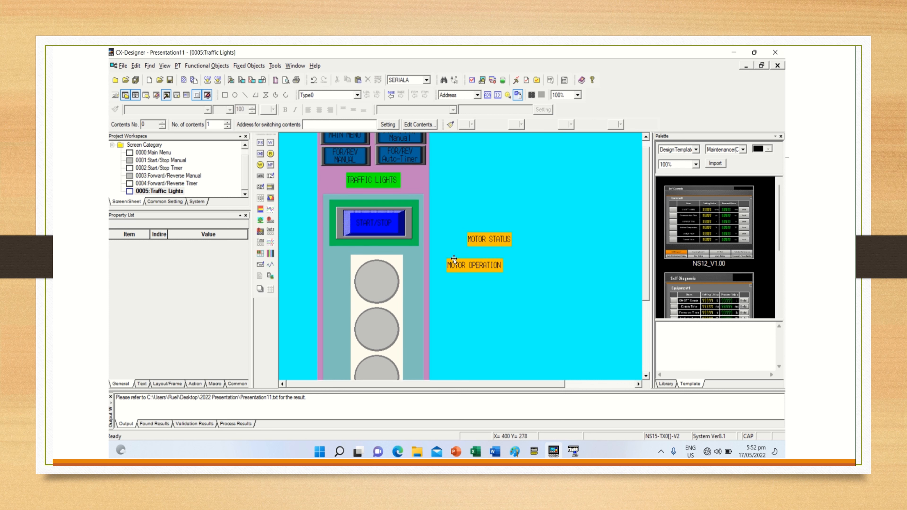
double_click(483, 239)
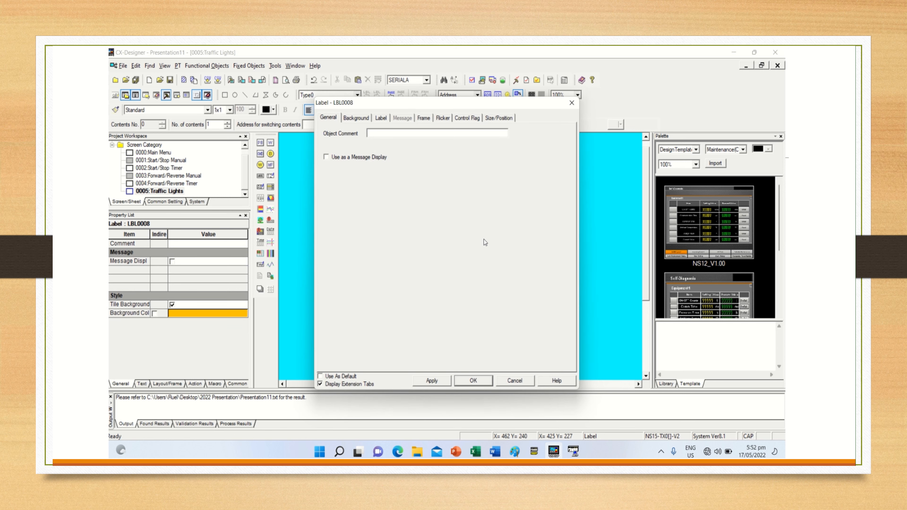
left_click(381, 118)
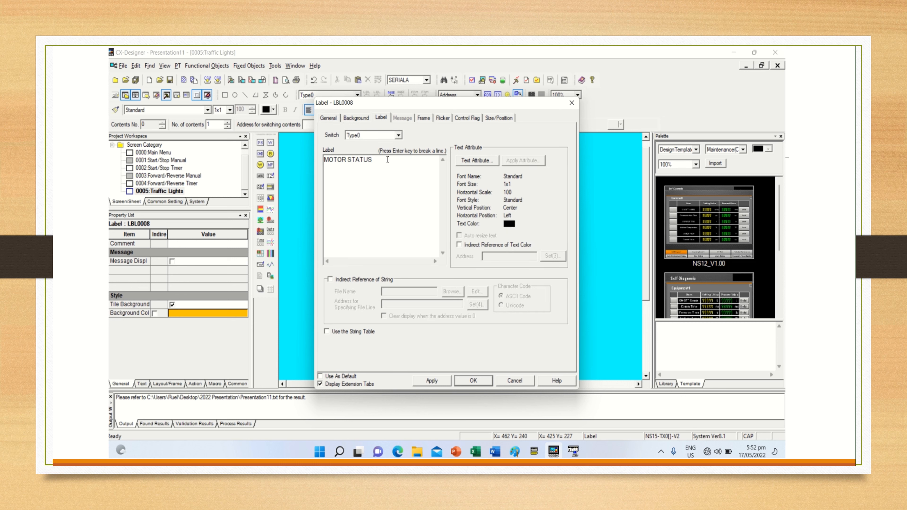
key("BackSpace")
key("BackSpace")
key("BackSpace")
key("BackSpace")
key("BackSpace")
key("BackSpace")
key("BackSpace")
key("BackSpace")
key("BackSpace")
key("BackSpace")
key("BackSpace")
key("BackSpace")
type("TRAFFIC LIGHTS")
- Set the orange label's font size to 2x2, then apply and accept its properties
left_click(487, 162)
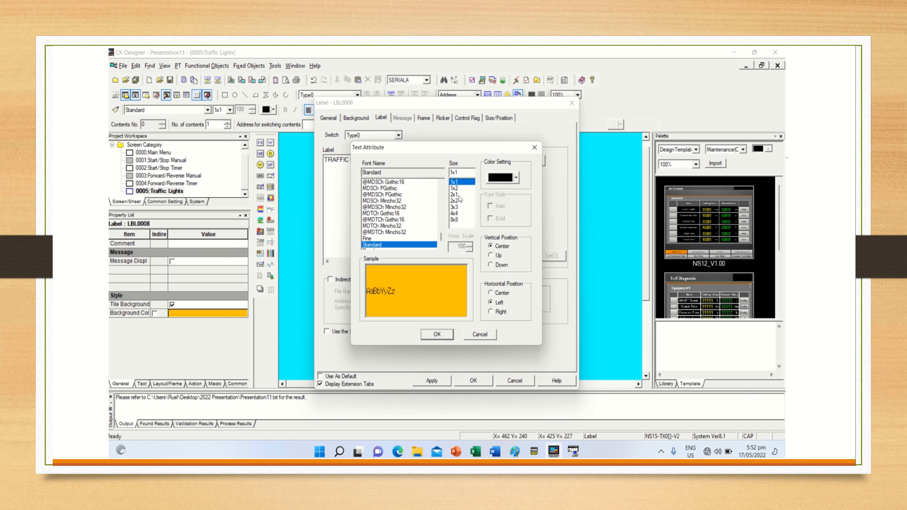
left_click(459, 201)
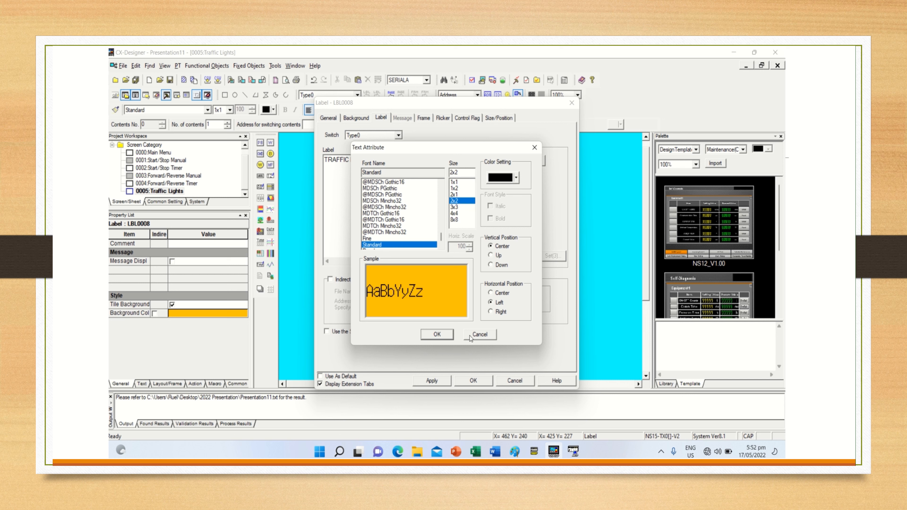
left_click(437, 334)
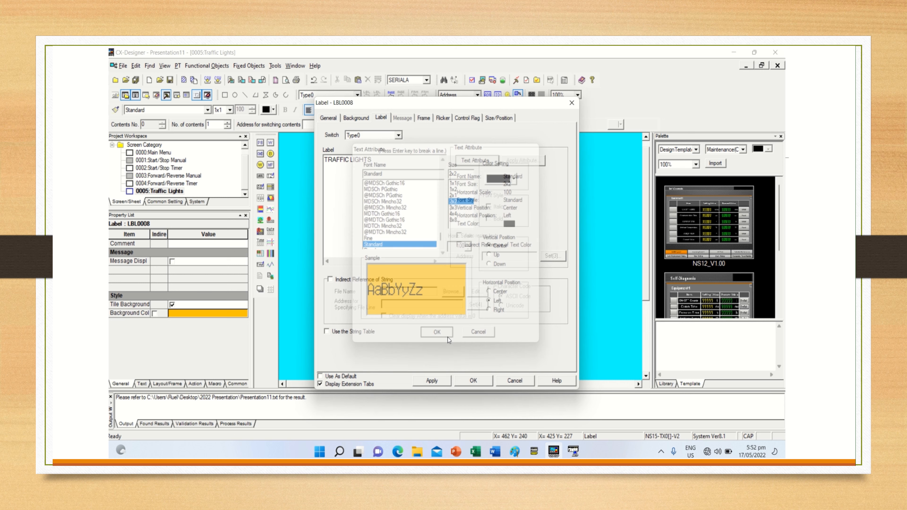
left_click(443, 382)
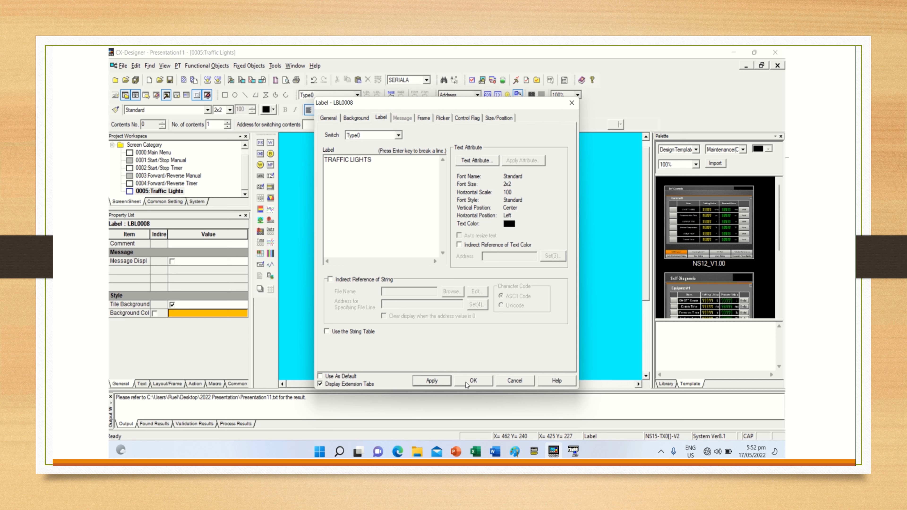
left_click(468, 381)
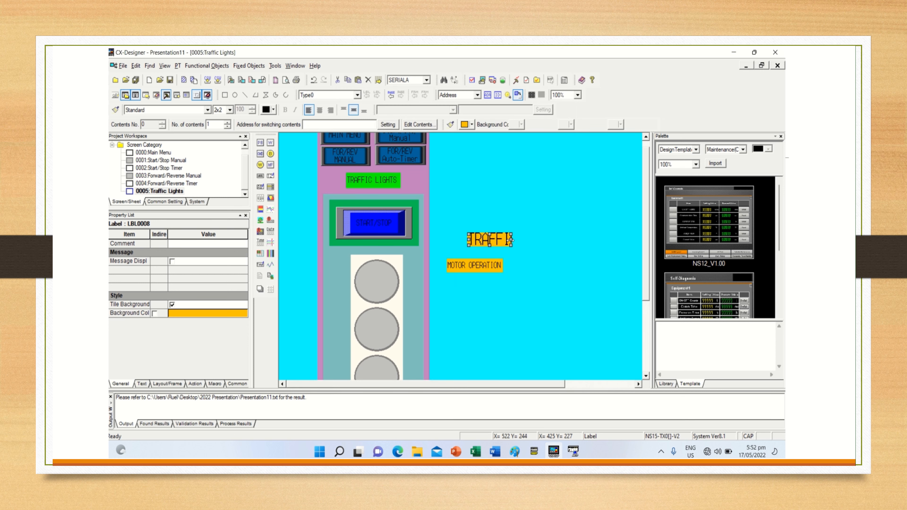
- Enlarge the orange label's box until the full TRAFFIC LIGHTS text fits
left_click_drag(513, 246, 534, 250)
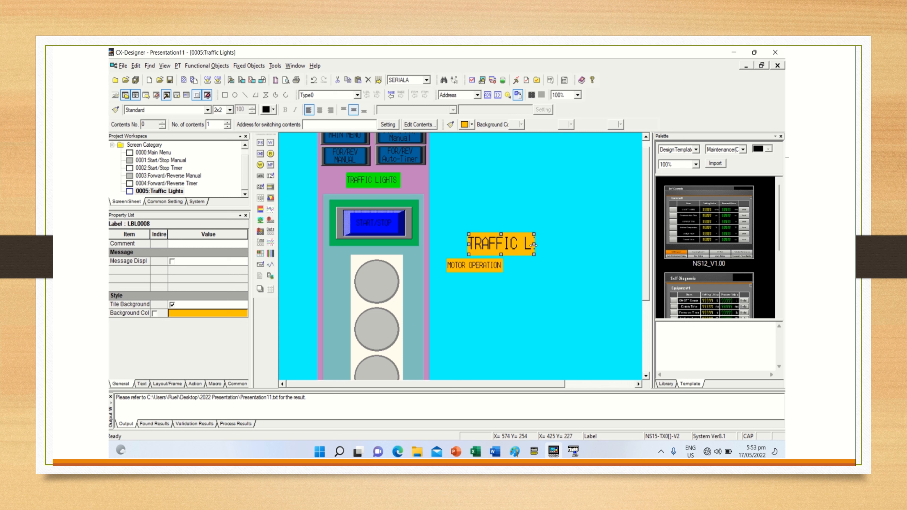
left_click_drag(533, 245, 564, 243)
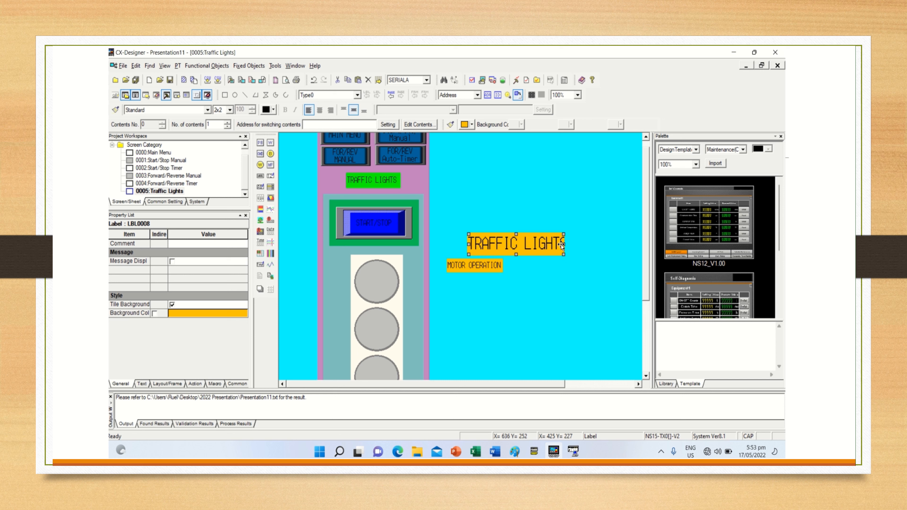
left_click_drag(566, 246, 570, 244)
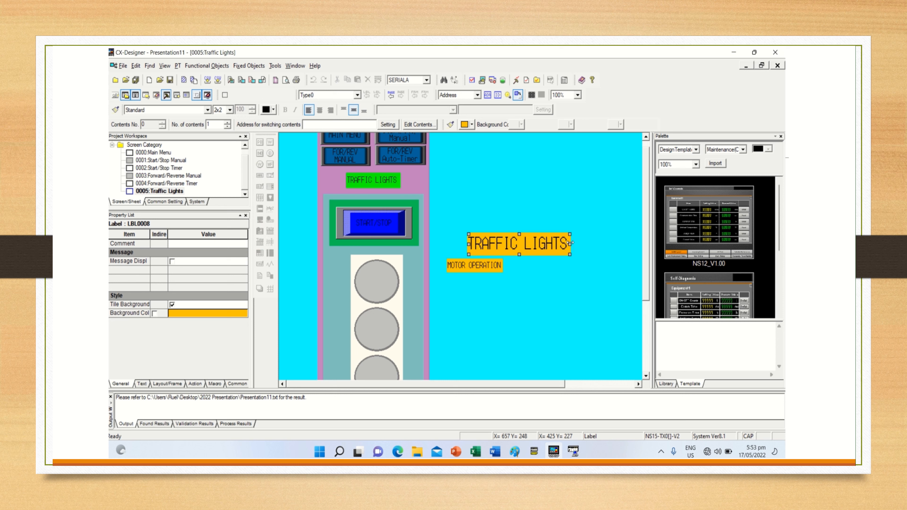
- Delete the small green TRAFFIC LIGHTS label and move the large orange one into its place above the START/STOP button
left_click(392, 182)
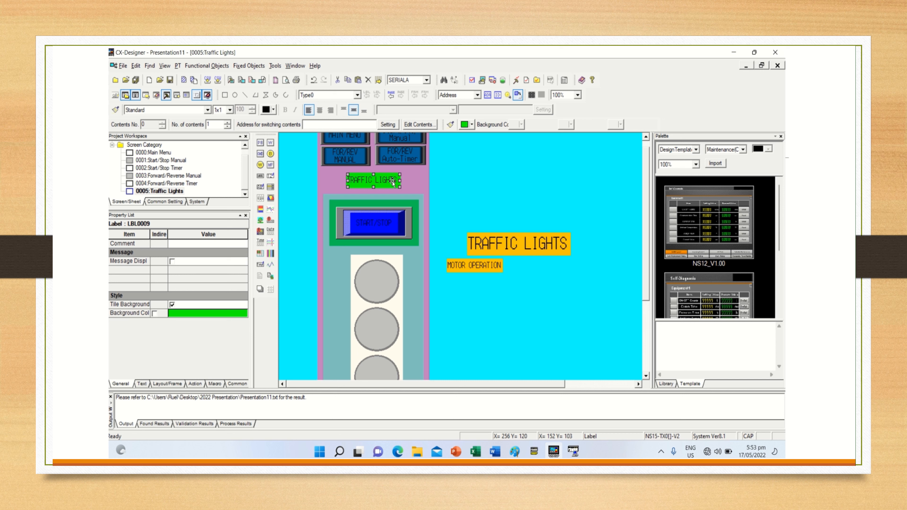
key("Delete")
left_click(518, 239)
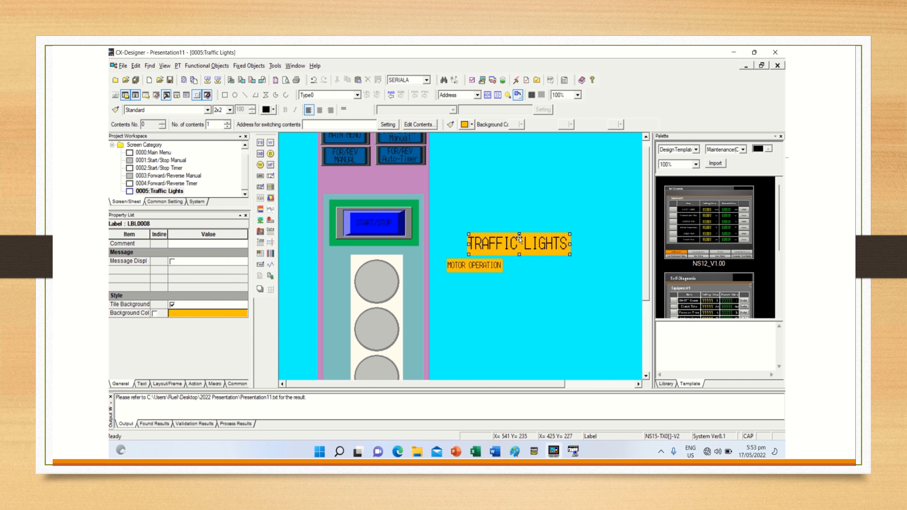
double_click(519, 239)
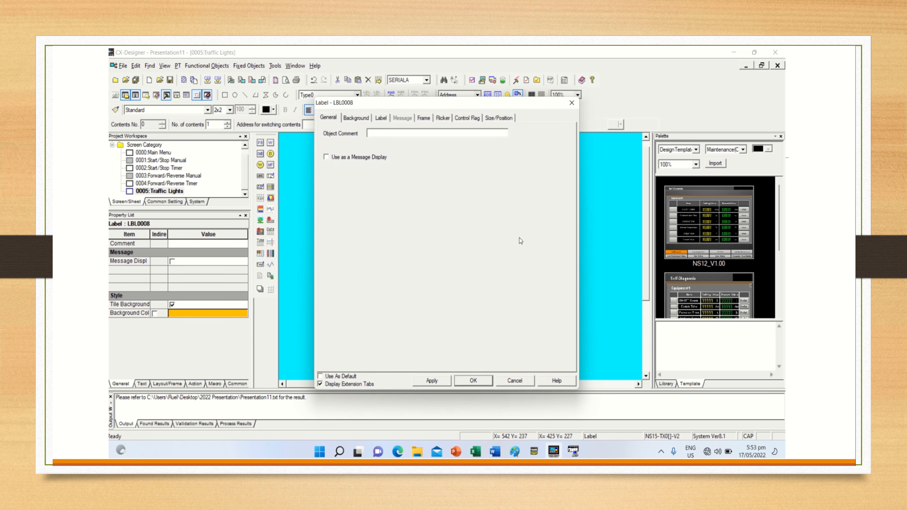
left_click(572, 103)
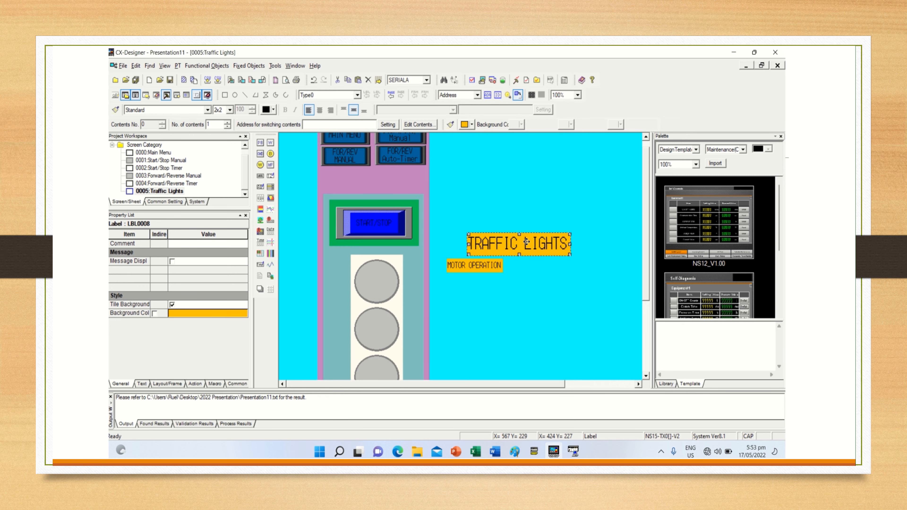
left_click_drag(526, 242, 391, 183)
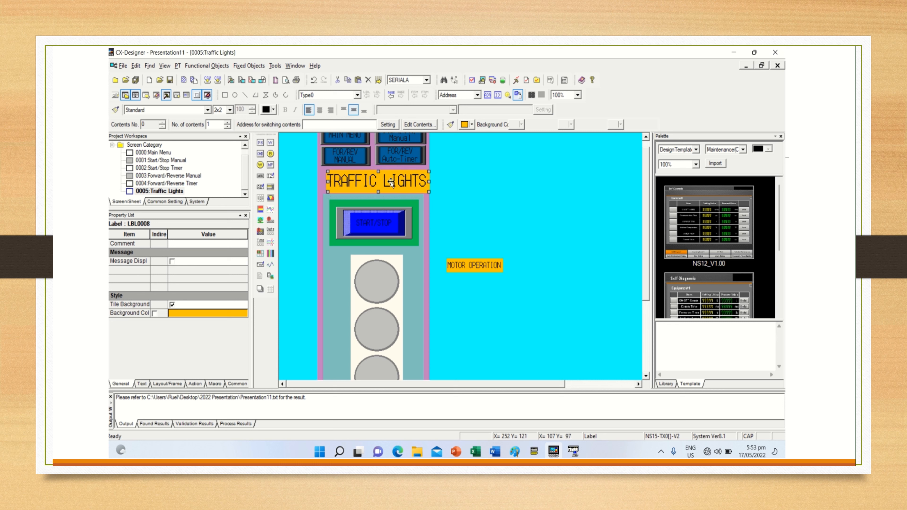
- Nudge the orange TRAFFIC LIGHTS label left to X 98 to centre it on the panel
key("Left")
key("Left")
key("Left")
key("Left")
key("Left")
key("Left")
key("Left")
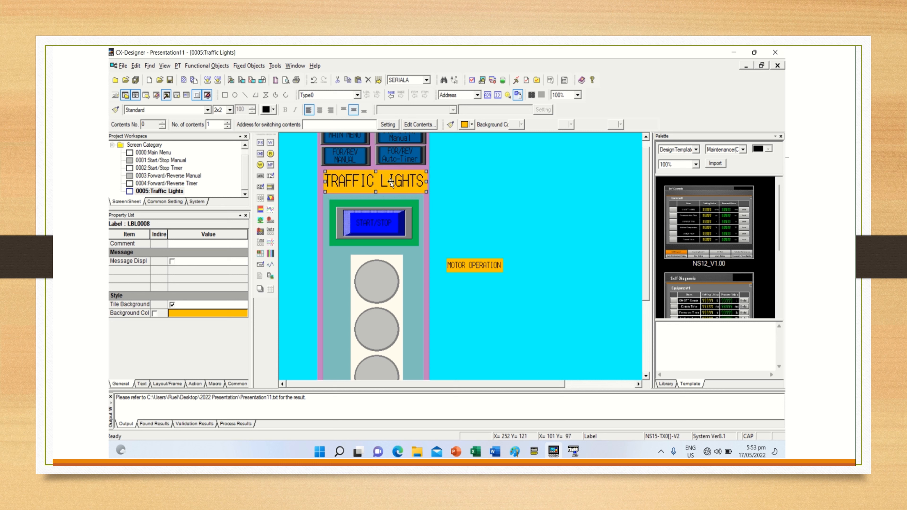
key("Left")
key("Left")
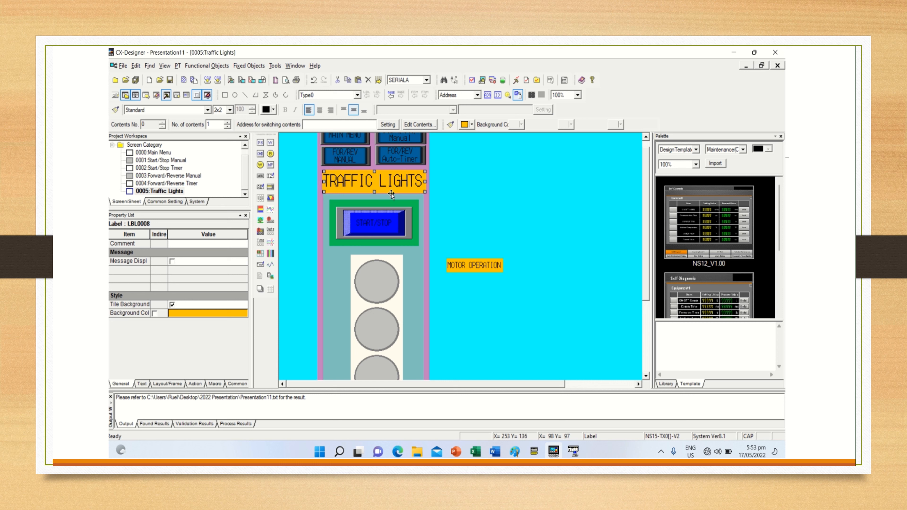
- Nudge the green rectangle behind the START/STOP button down to Y 166
left_click(391, 244)
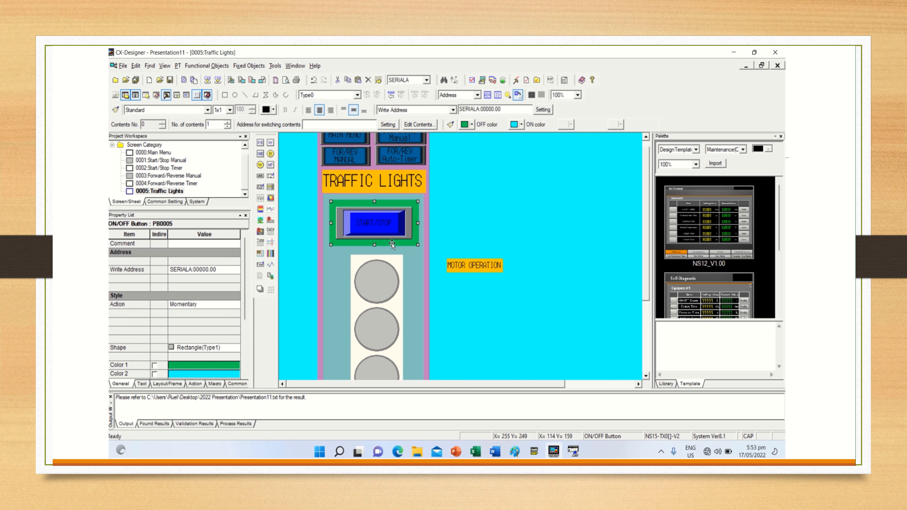
key("Down")
key("Down")
key("Down")
key("Down")
key("Down")
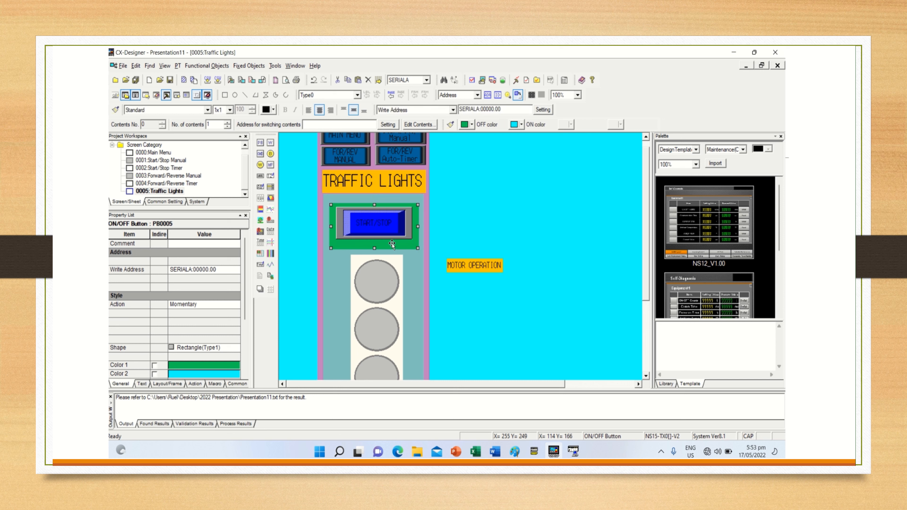
- Nudge the teal panel down to Y 153, clear of the TRAFFIC LIGHTS label
left_click(420, 307)
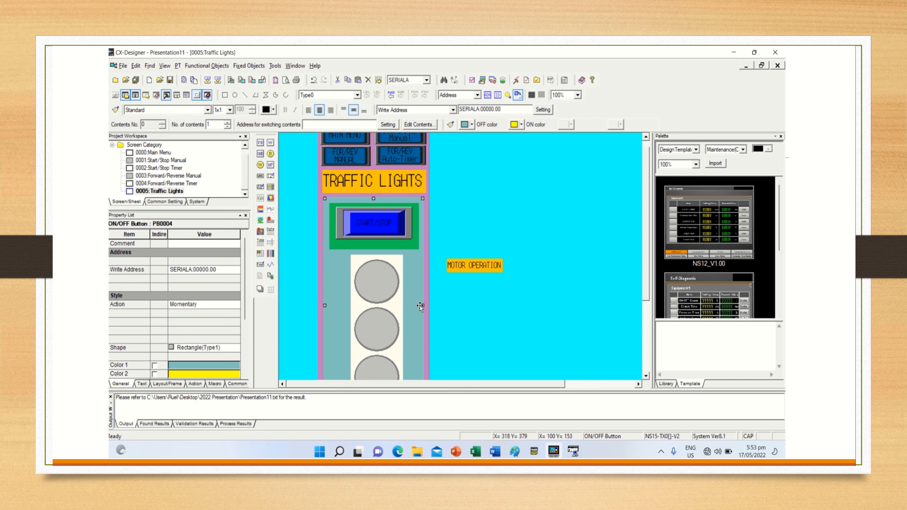
key("Down")
key("Down")
key("Down")
- Fine-tune the TRAFFIC LIGHTS label's position to X 96, Y 99
left_click(381, 182)
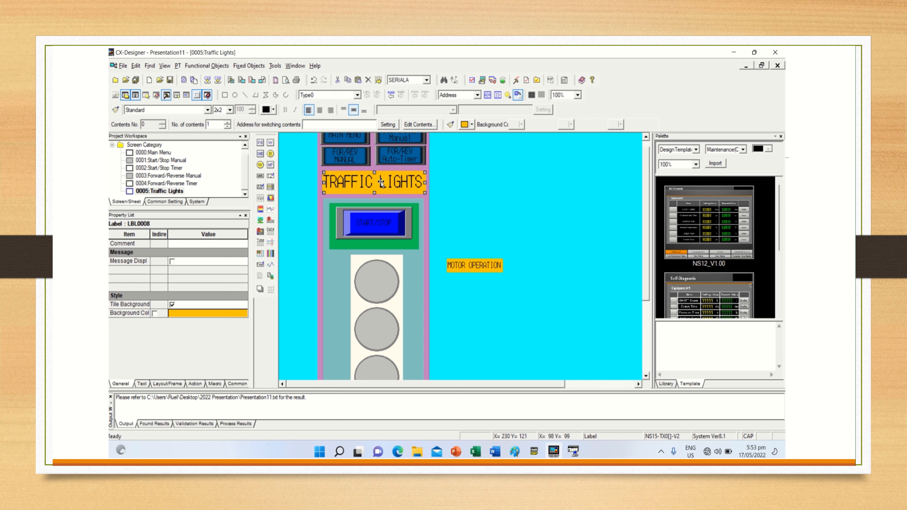
key("Left")
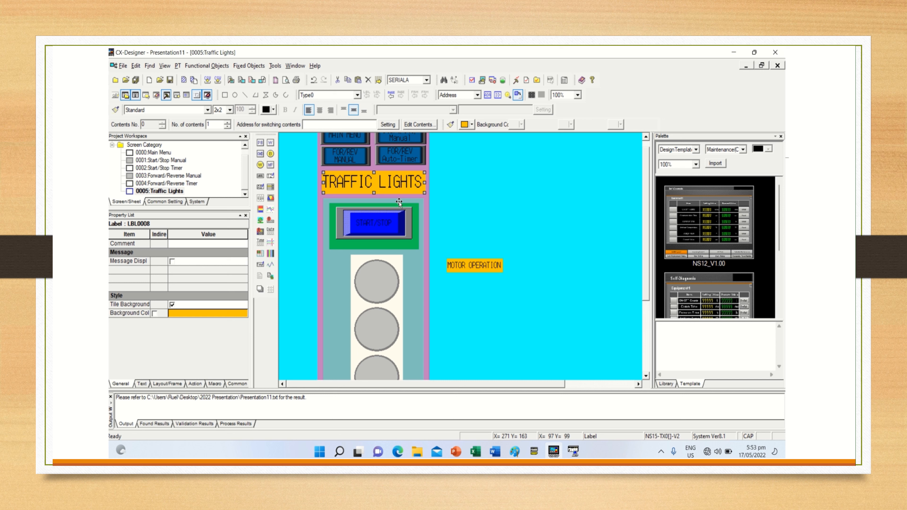
key("Left")
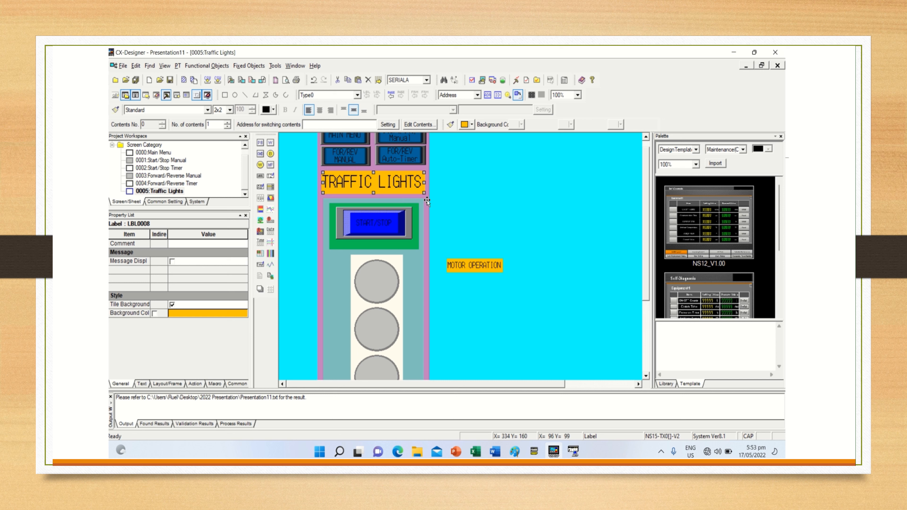
- Delete the MOTOR OPERATION label beside the lamp panel
double_click(495, 265)
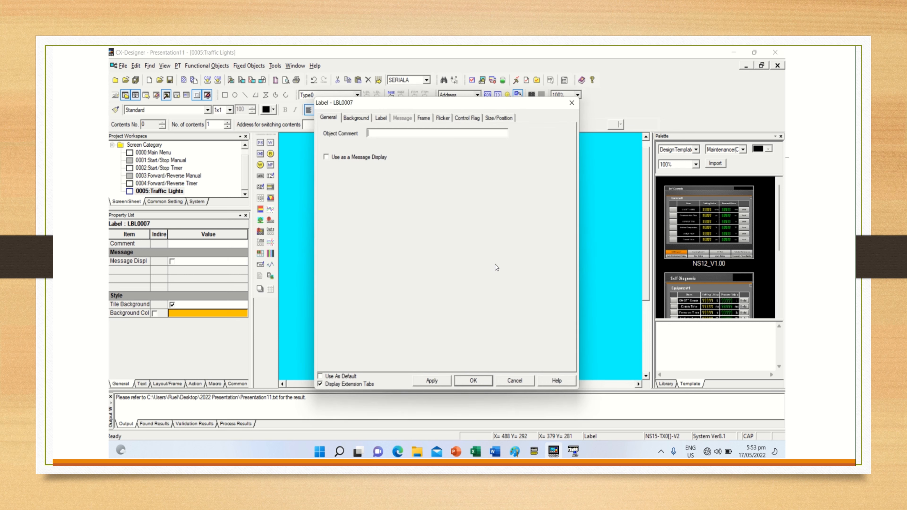
left_click(503, 381)
key("Delete")
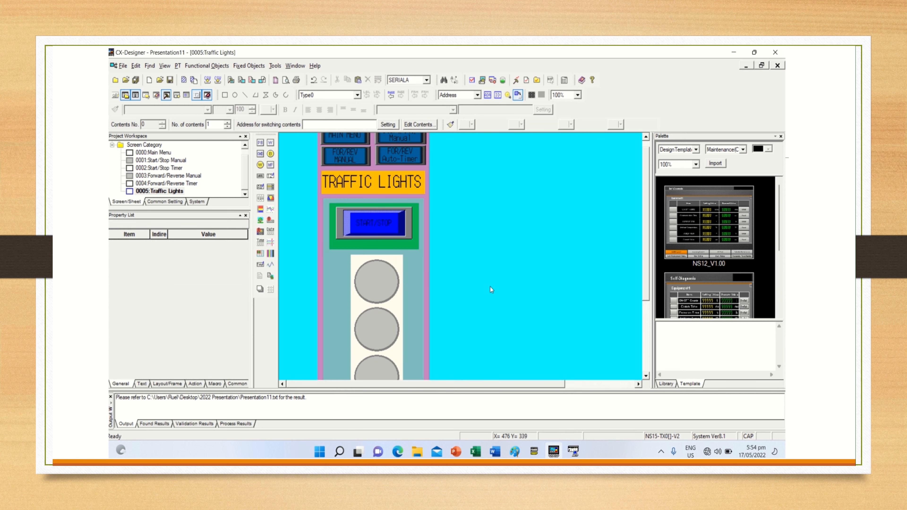
- Colour the START/STOP button's OFF label text yellow and nudge the button down to Y 178
left_click(391, 223)
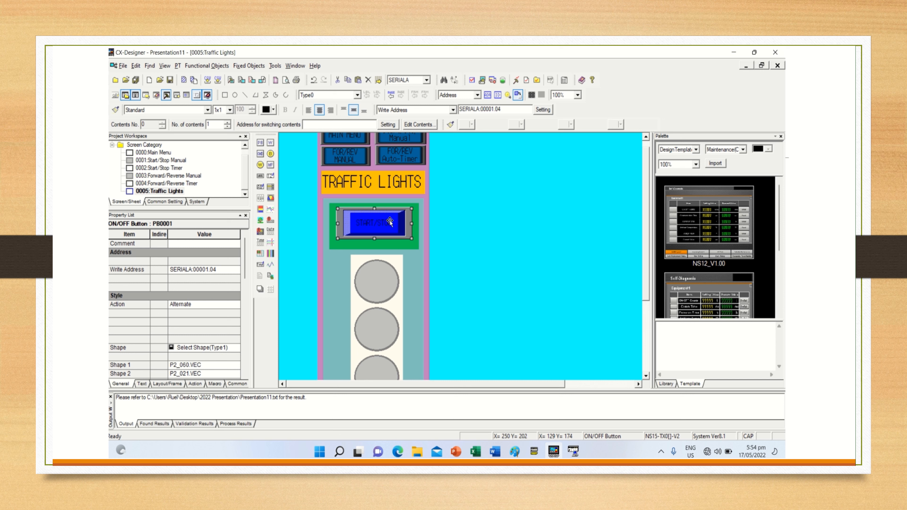
double_click(390, 223)
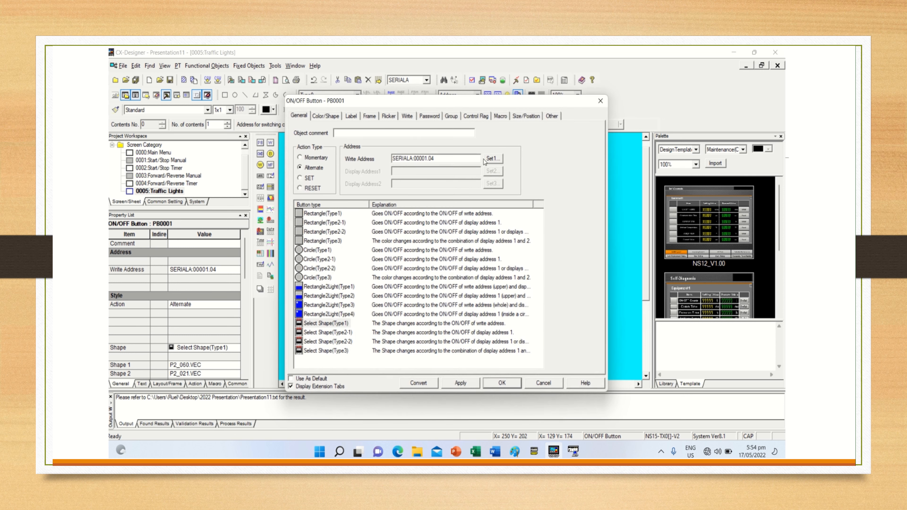
left_click(351, 118)
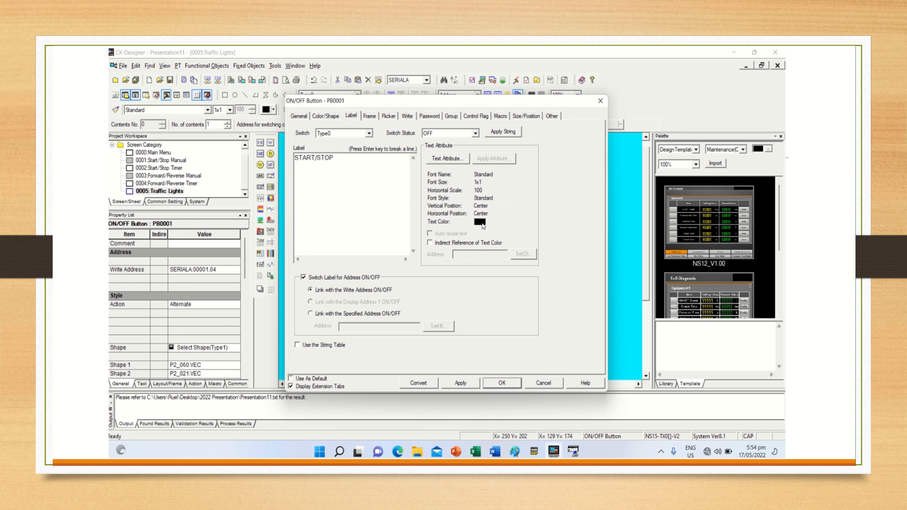
left_click(459, 159)
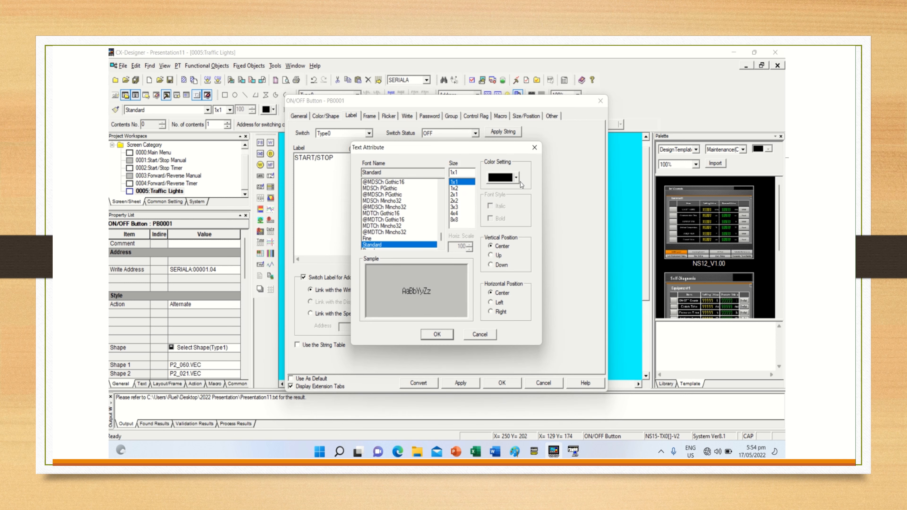
left_click(516, 178)
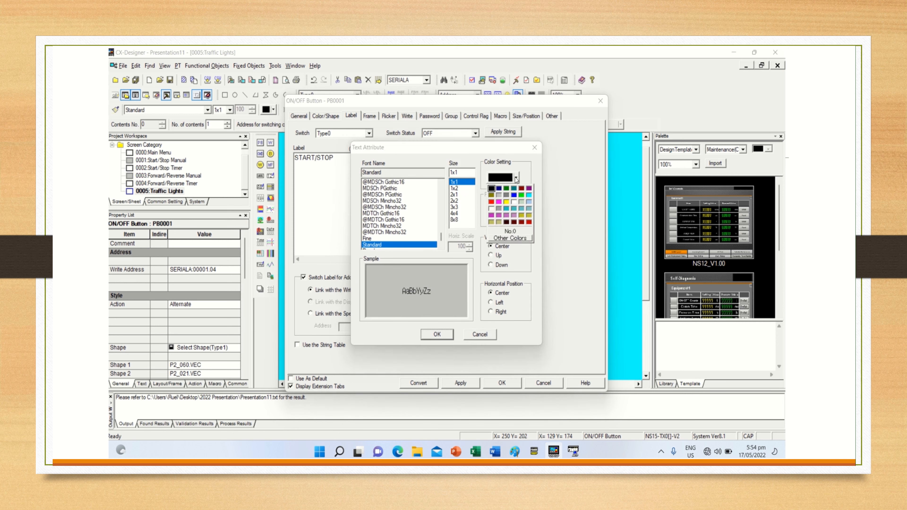
left_click(507, 203)
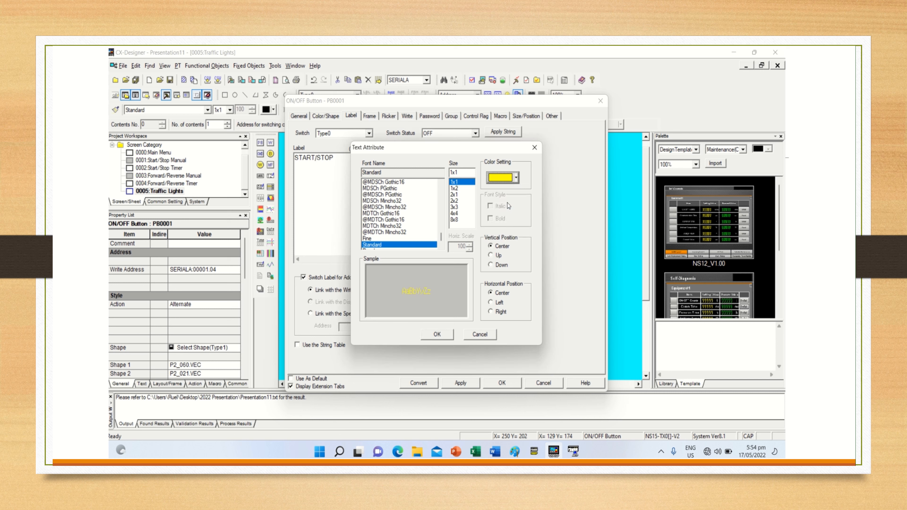
left_click(447, 336)
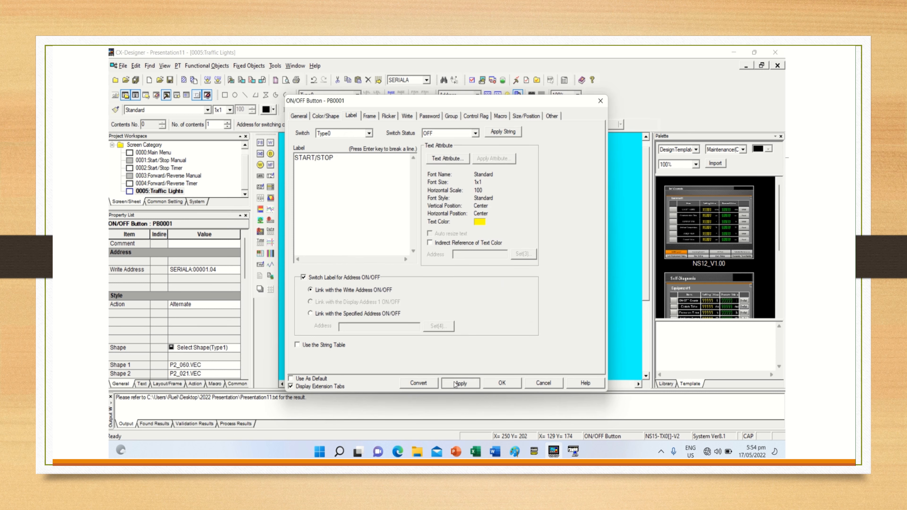
left_click(489, 383)
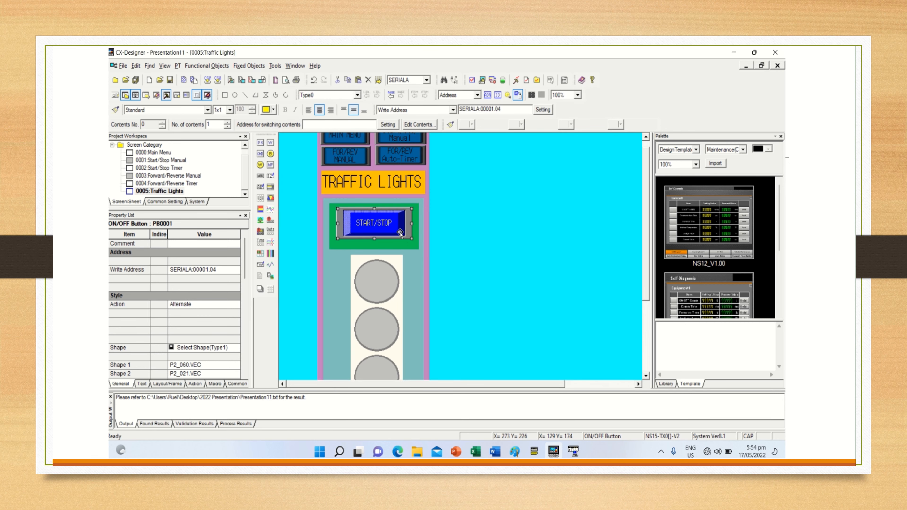
left_click_drag(400, 232, 400, 233)
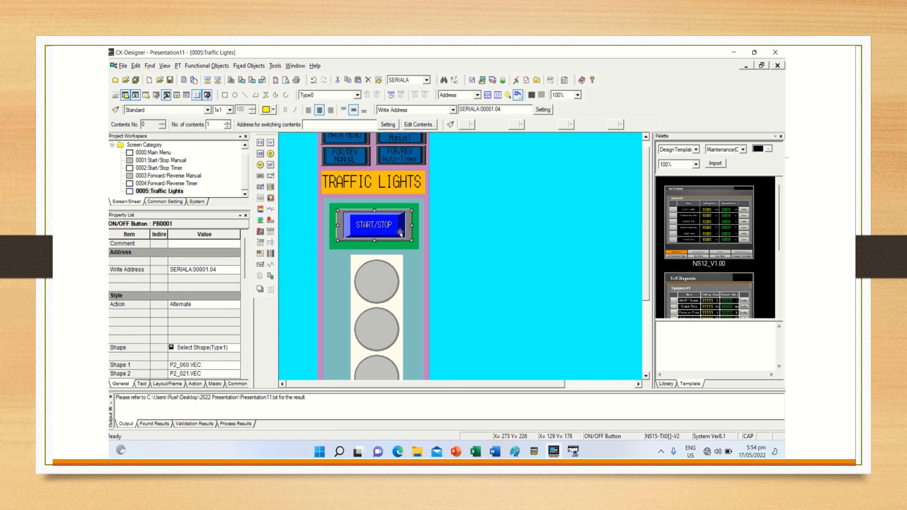
- Check the Start/Stop contact in CX-Programmer, and set the START/STOP button's write address to CIO word 2, bit 7 on SERIALA
double_click(397, 231)
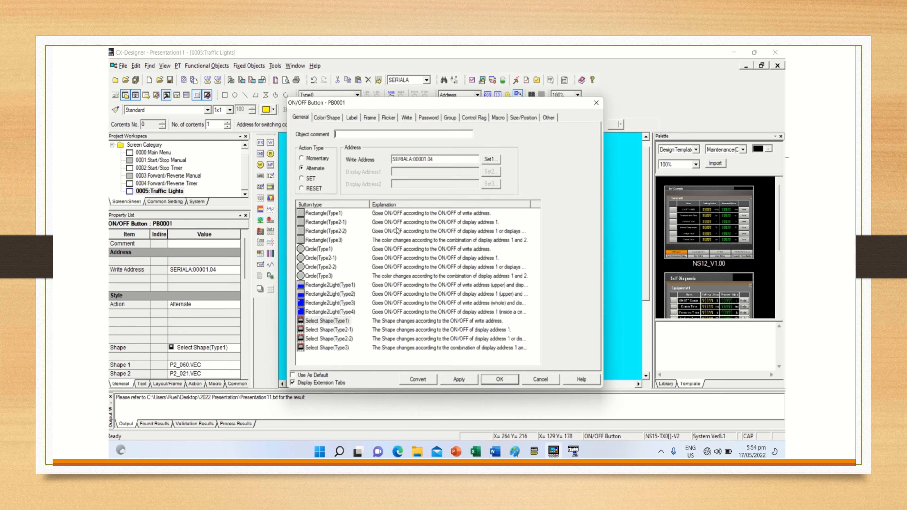
left_click(534, 453)
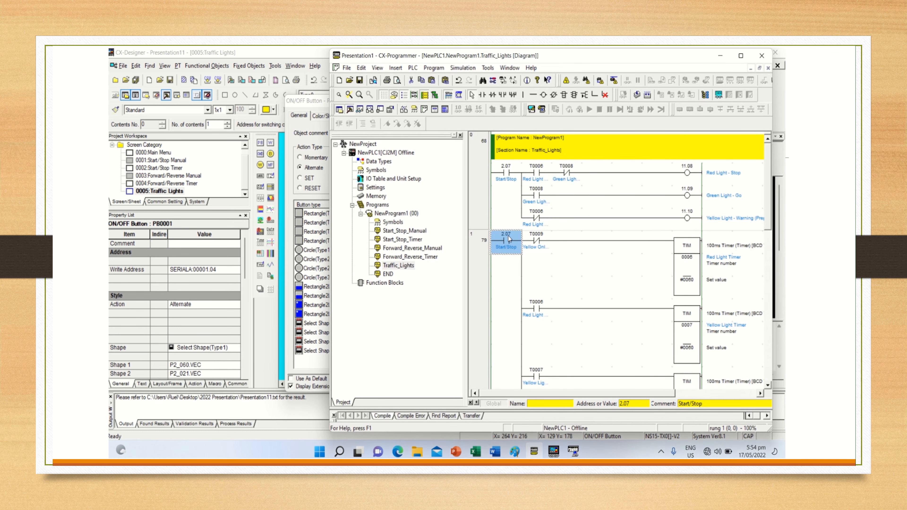
left_click(534, 451)
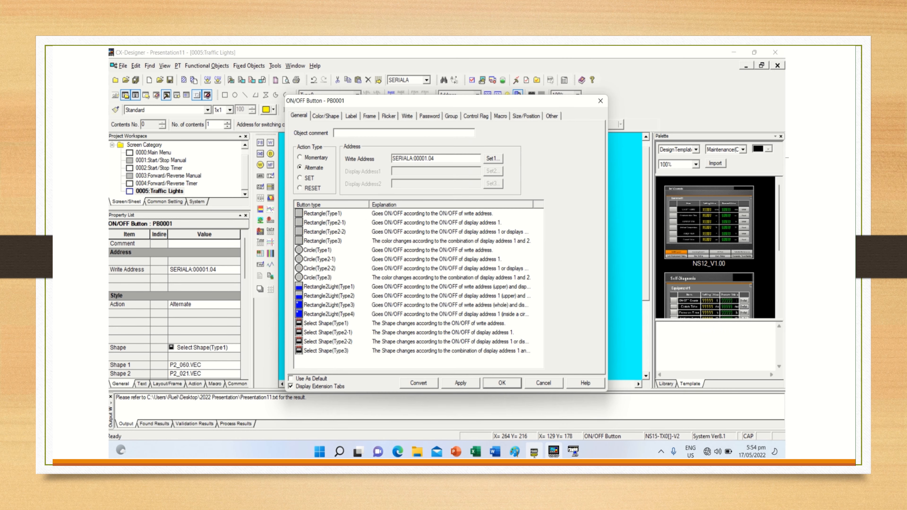
left_click(492, 159)
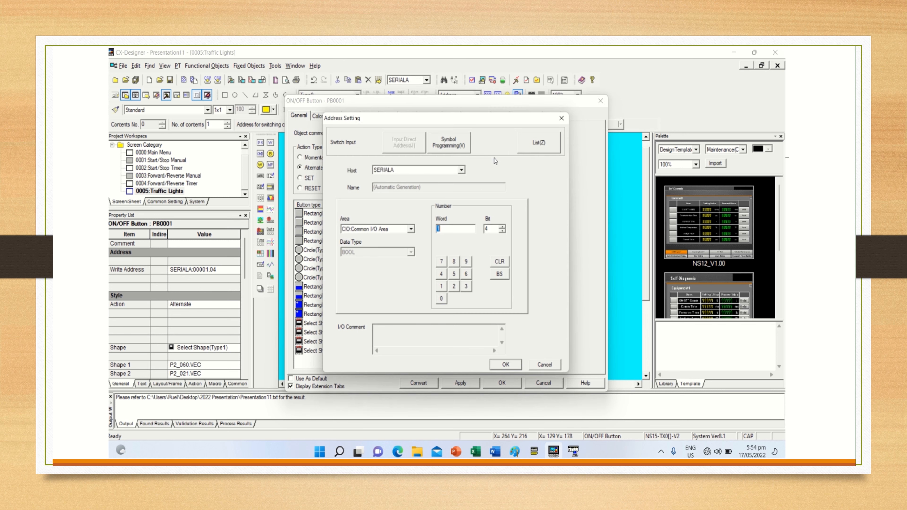
left_click(456, 288)
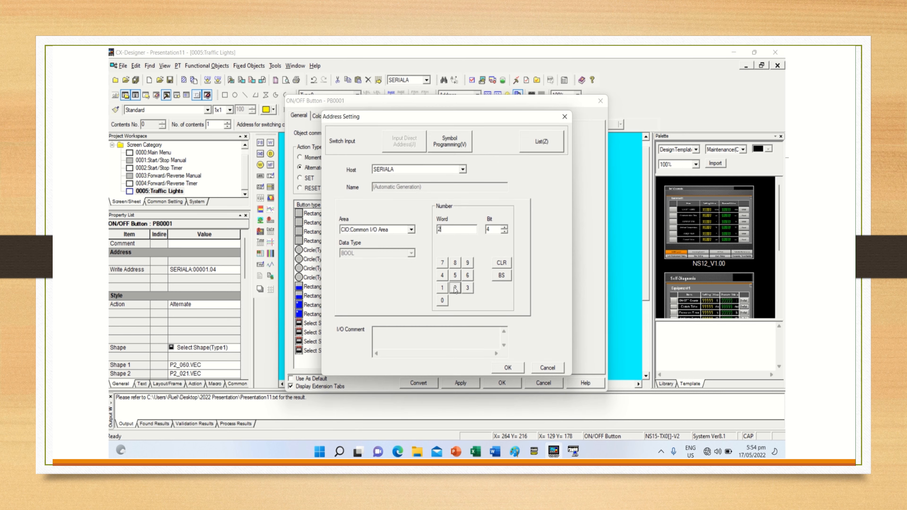
left_click(503, 228)
left_click(503, 228)
left_click(504, 228)
left_click(504, 228)
left_click(503, 232)
left_click(499, 368)
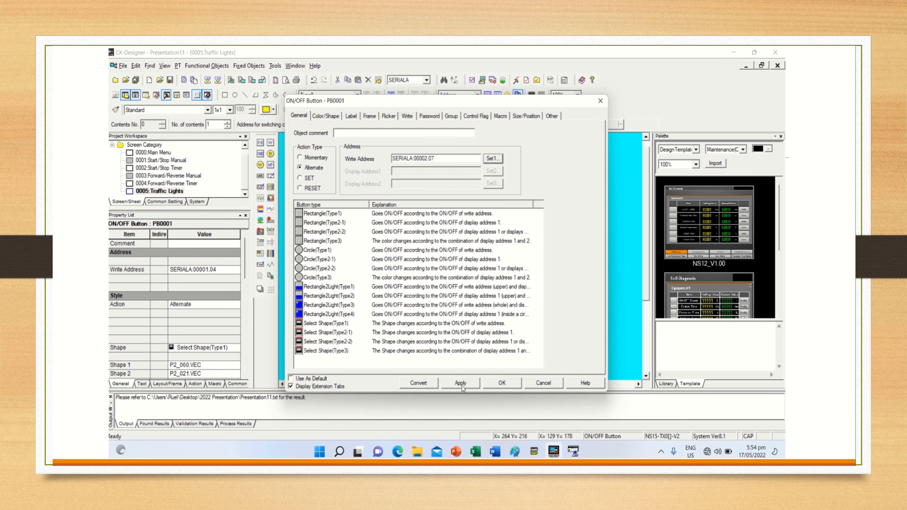
left_click(460, 383)
left_click(496, 384)
left_click(500, 311)
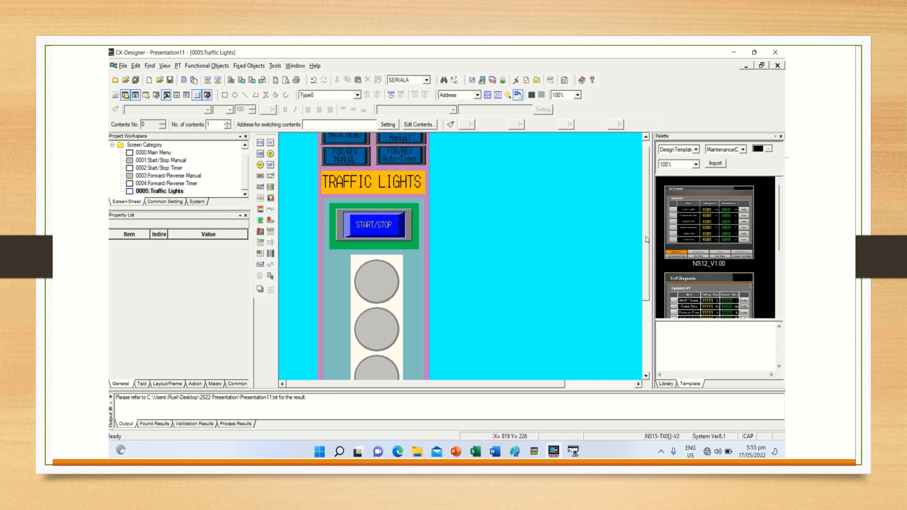
- Shorten the teal panel by raising its lower edge slightly above the pink frame's lower edge
left_click_drag(645, 237, 644, 268)
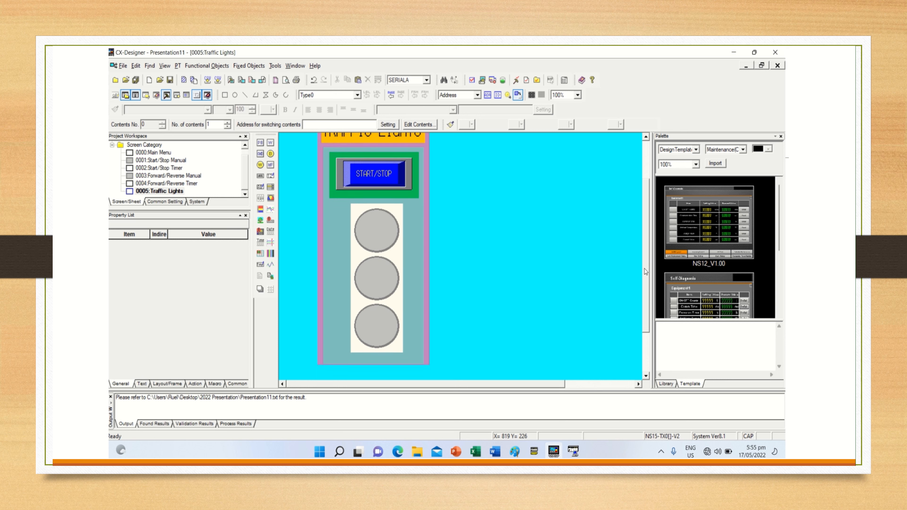
left_click(418, 344)
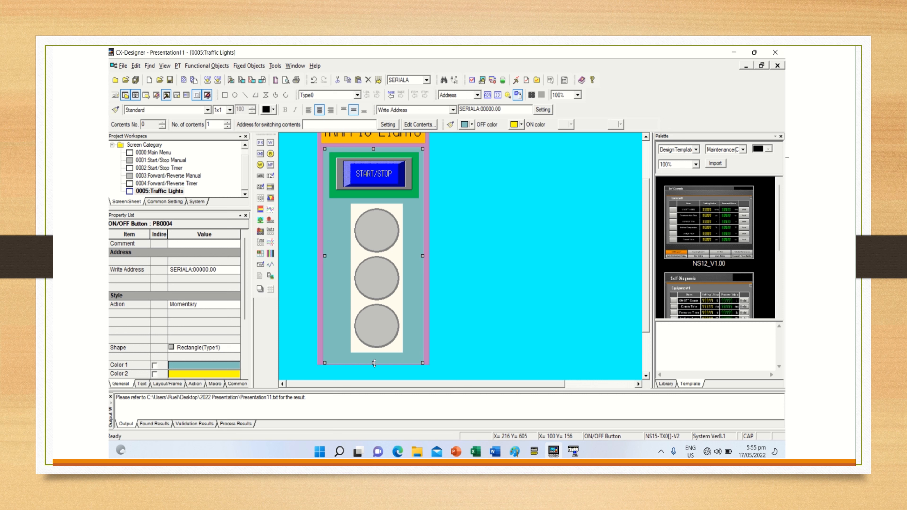
left_click_drag(374, 362, 374, 360)
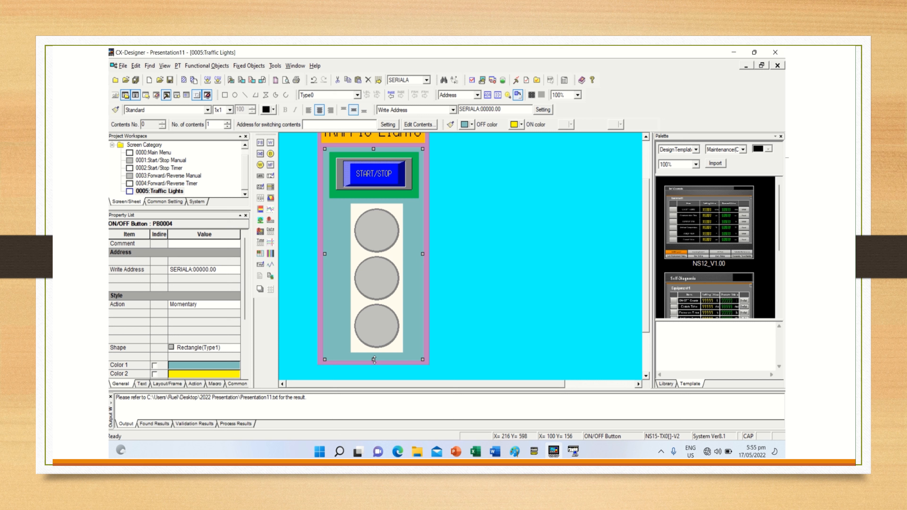
left_click_drag(374, 359, 374, 358)
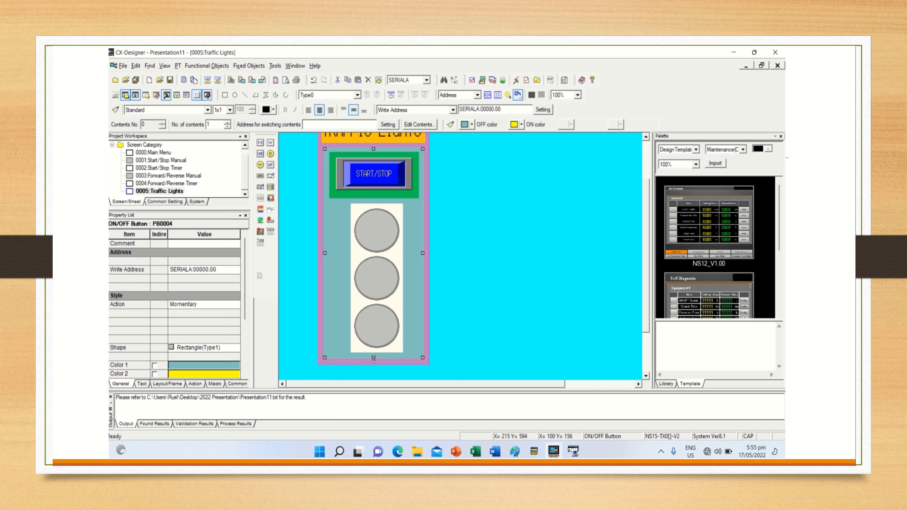
left_click(466, 333)
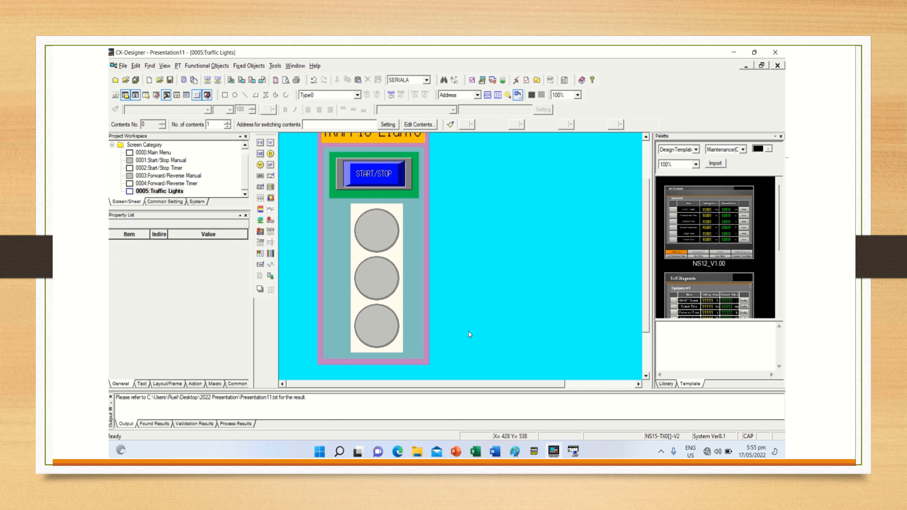
left_click_drag(647, 270, 642, 226)
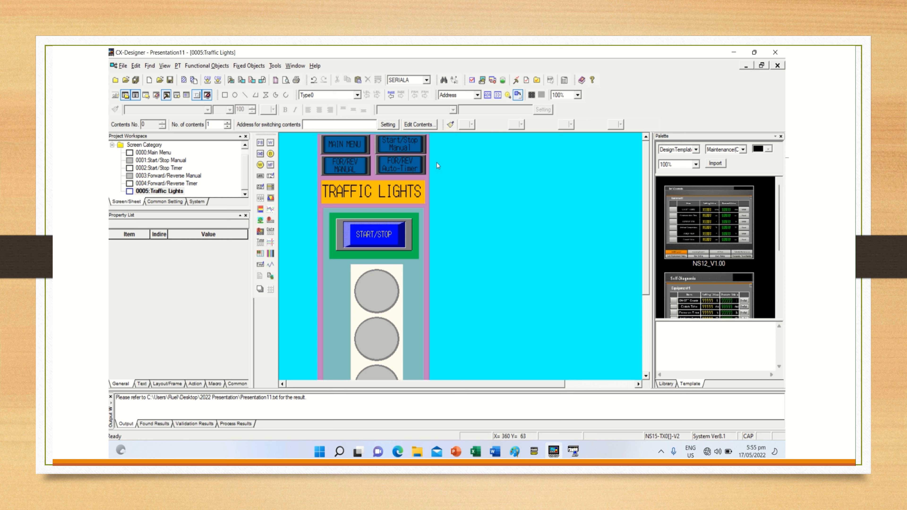
left_click(472, 80)
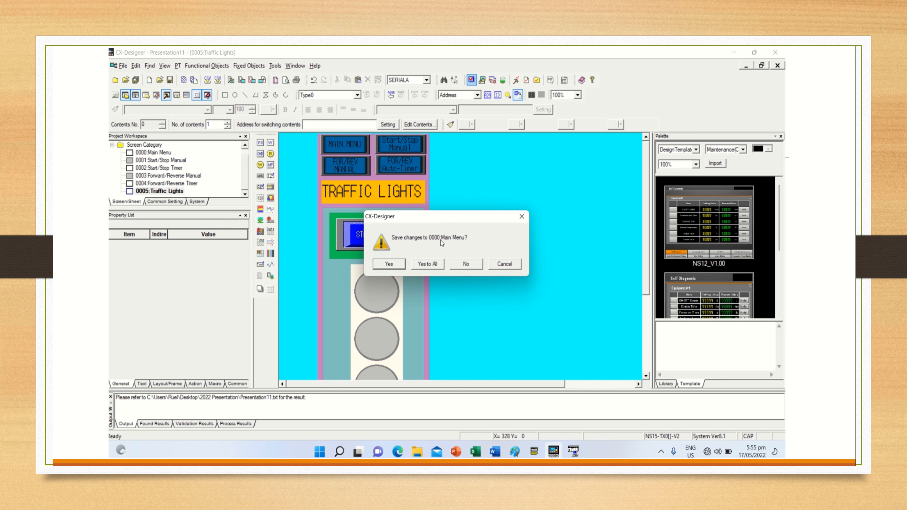
left_click(497, 268)
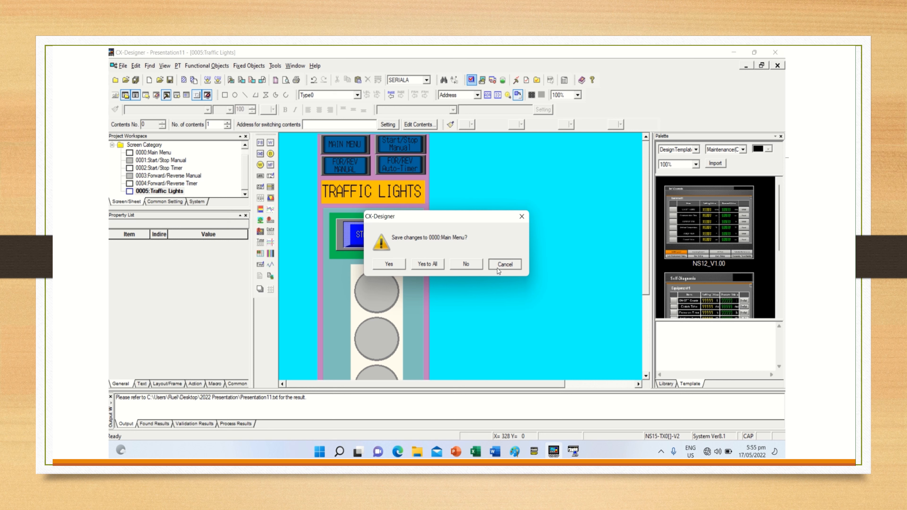
- Nudge the four navigation buttons down, the two FOR/REV buttons to Y 51, and the TRAFFIC LIGHTS label to Y 101
left_click(345, 151)
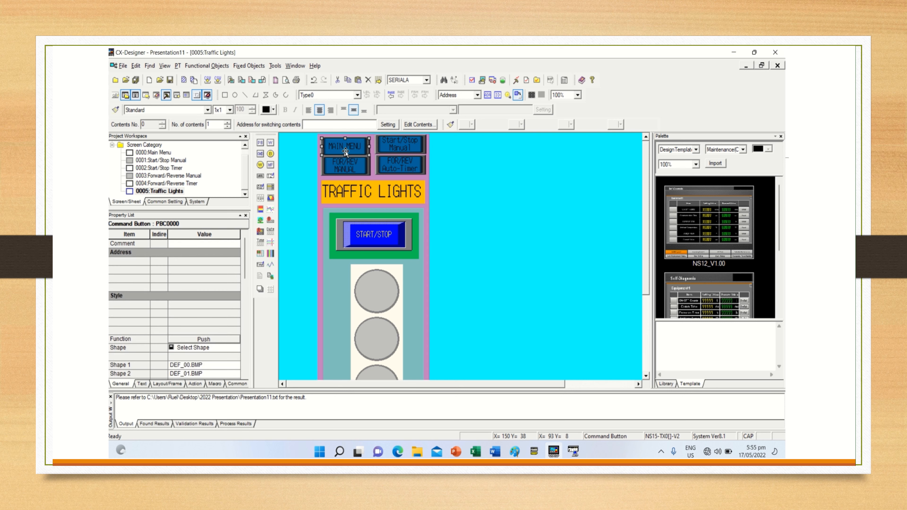
left_click(393, 147)
left_click(340, 170)
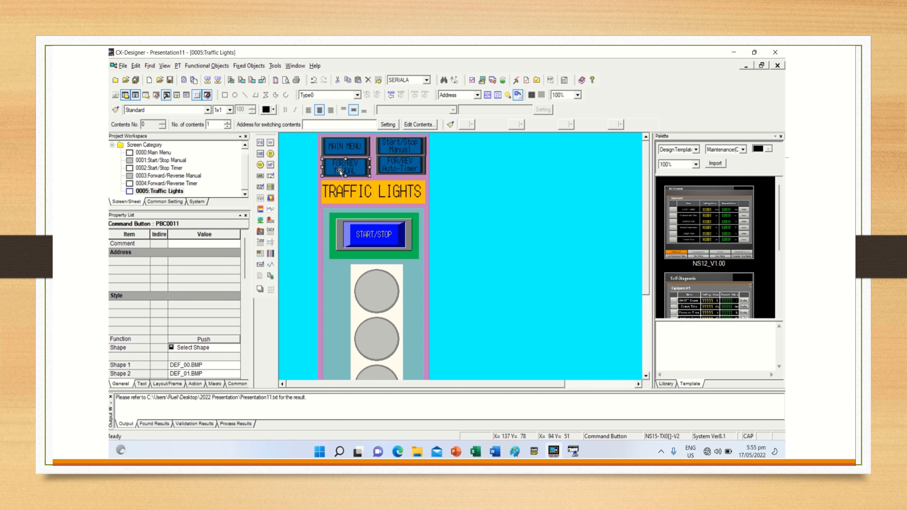
left_click(391, 167)
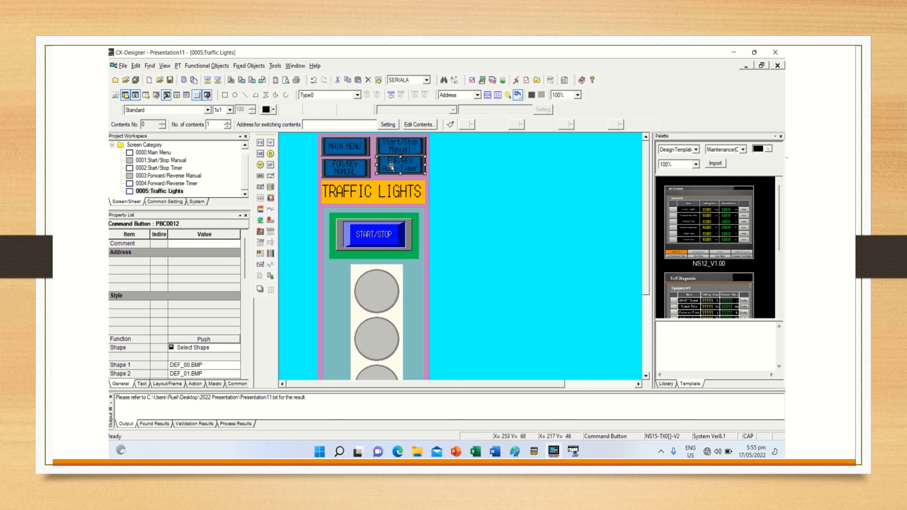
key("Down")
key("Down")
key("Down")
key("Down")
key("Down")
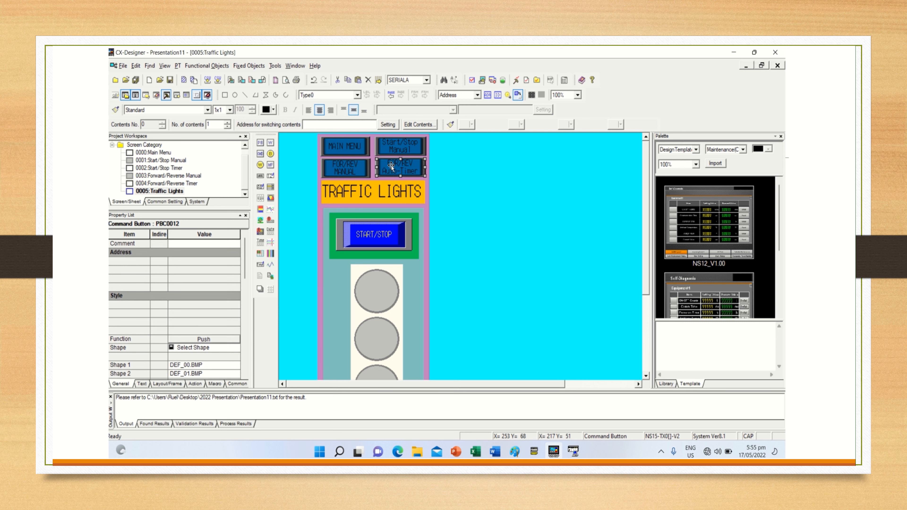
left_click(401, 192)
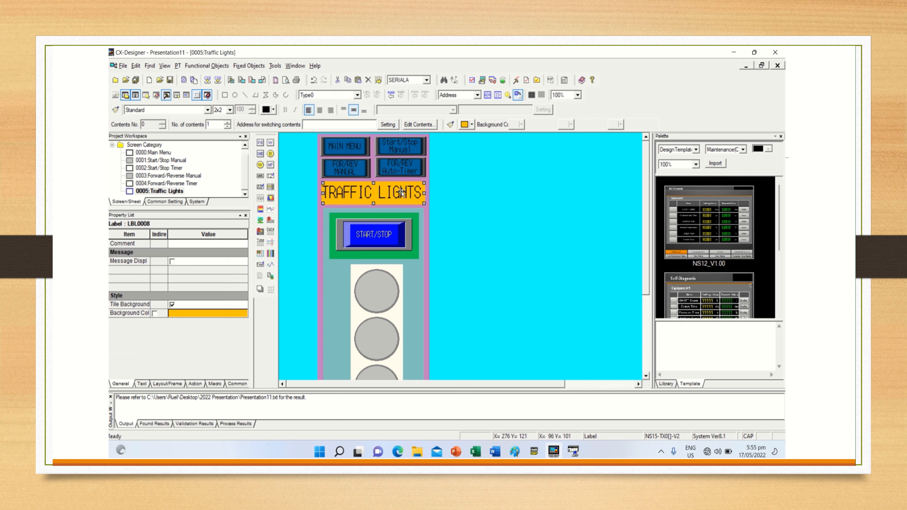
left_click(476, 217)
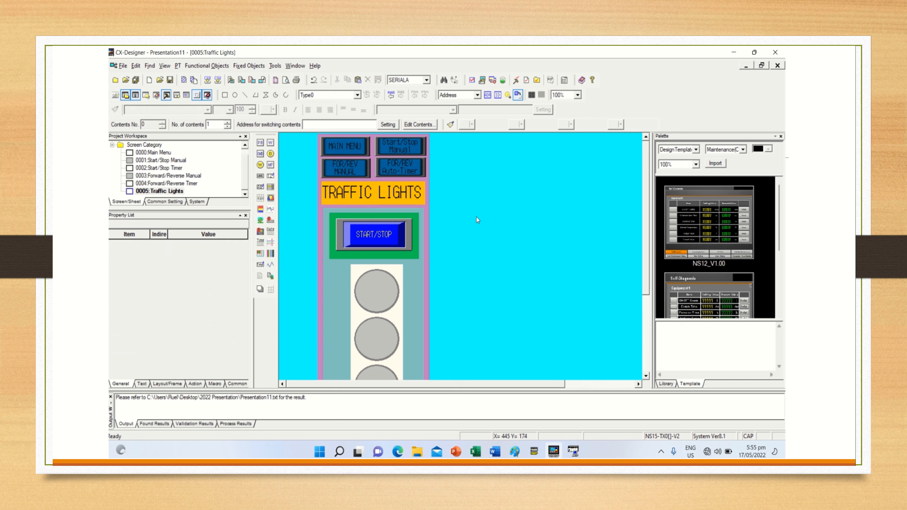
- Save all changed screens and start a test of the project connected to CX-Simulator
left_click(529, 455)
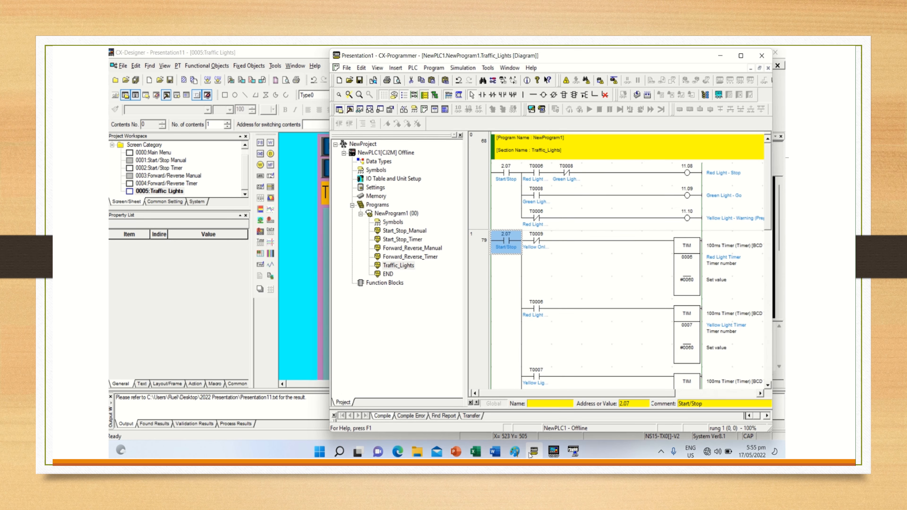
left_click(530, 455)
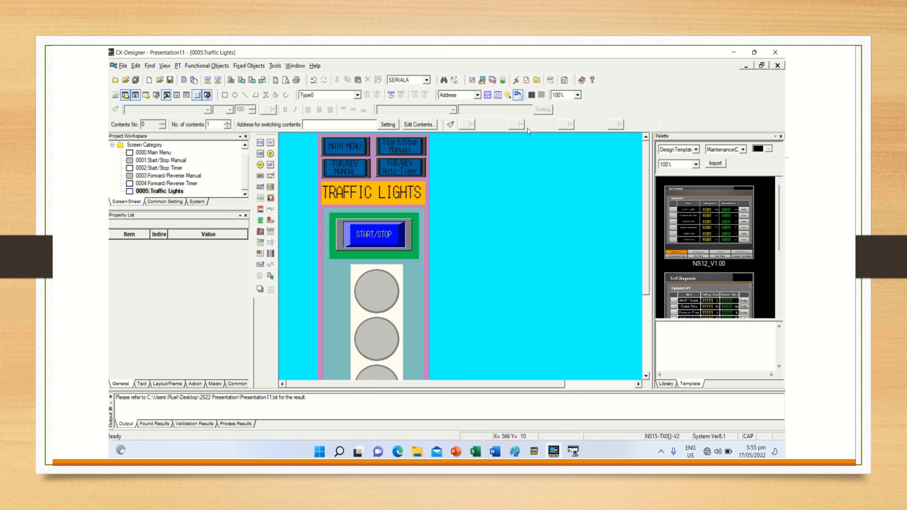
left_click(470, 81)
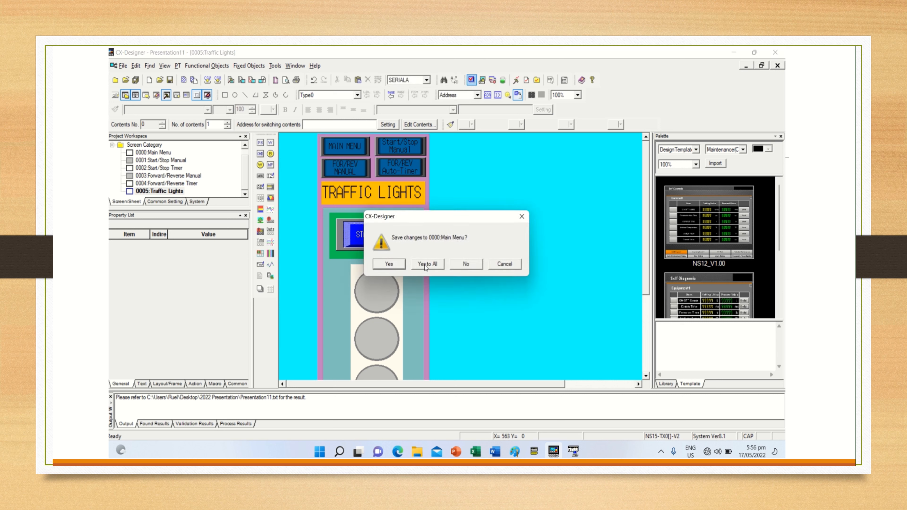
left_click(425, 265)
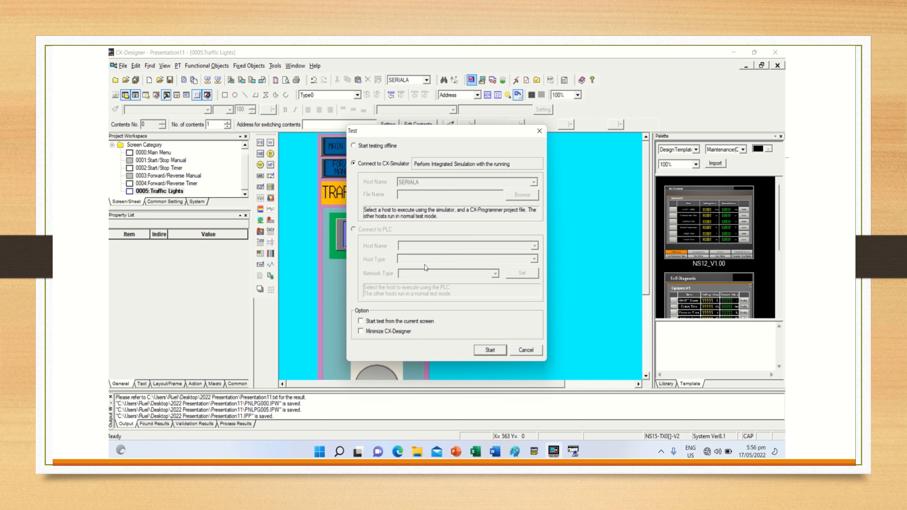
left_click(489, 350)
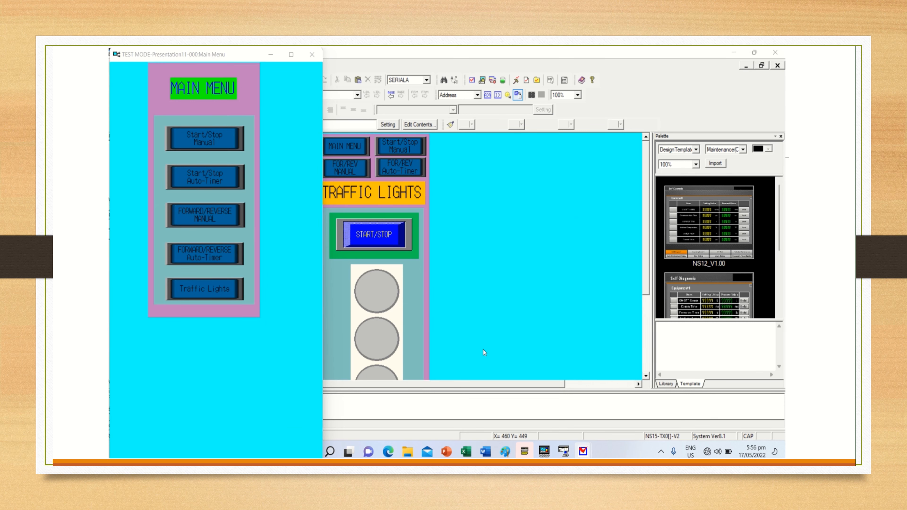
- Switch to CX-Programmer beside the running test screen, and stop the traffic light sequence from the HMI's STOP button
left_click(523, 452)
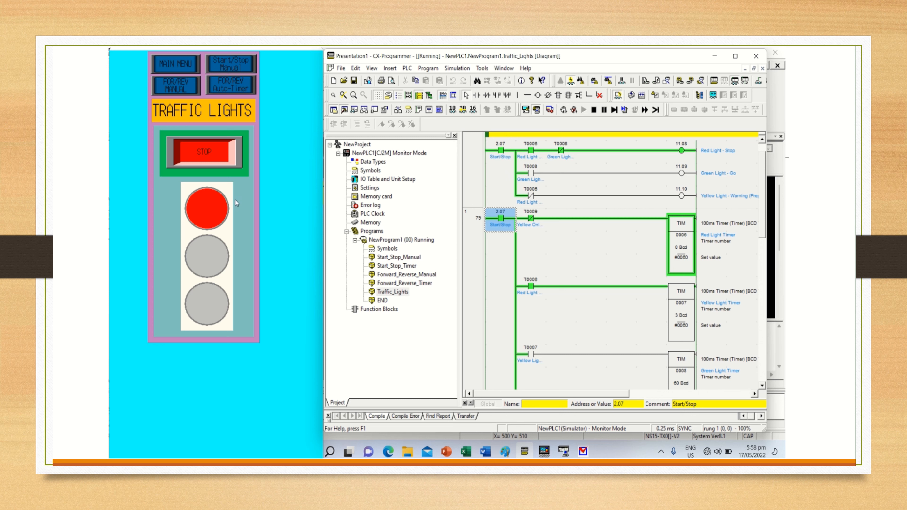
left_click(205, 155)
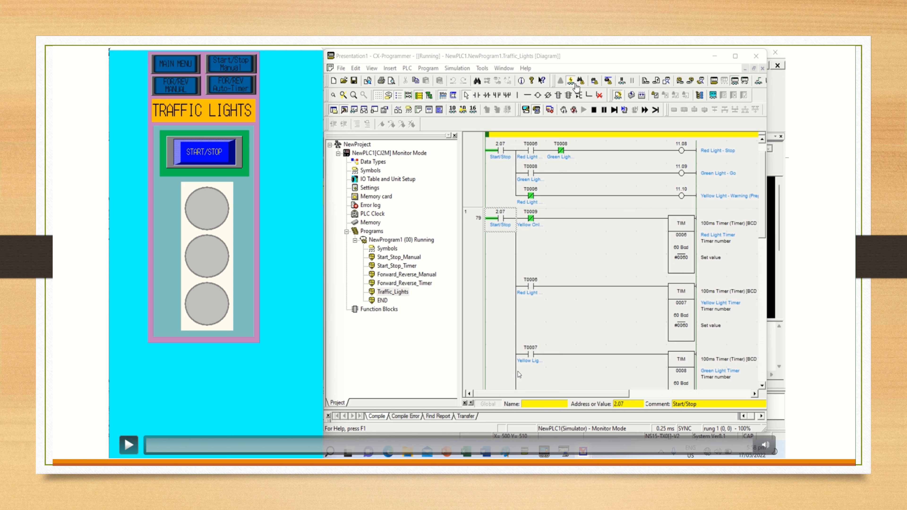
mouse_move(460, 48)
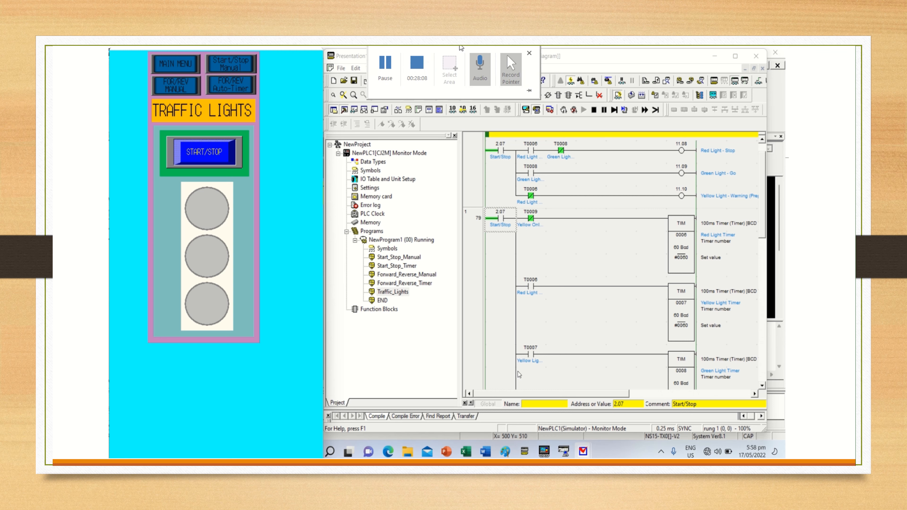